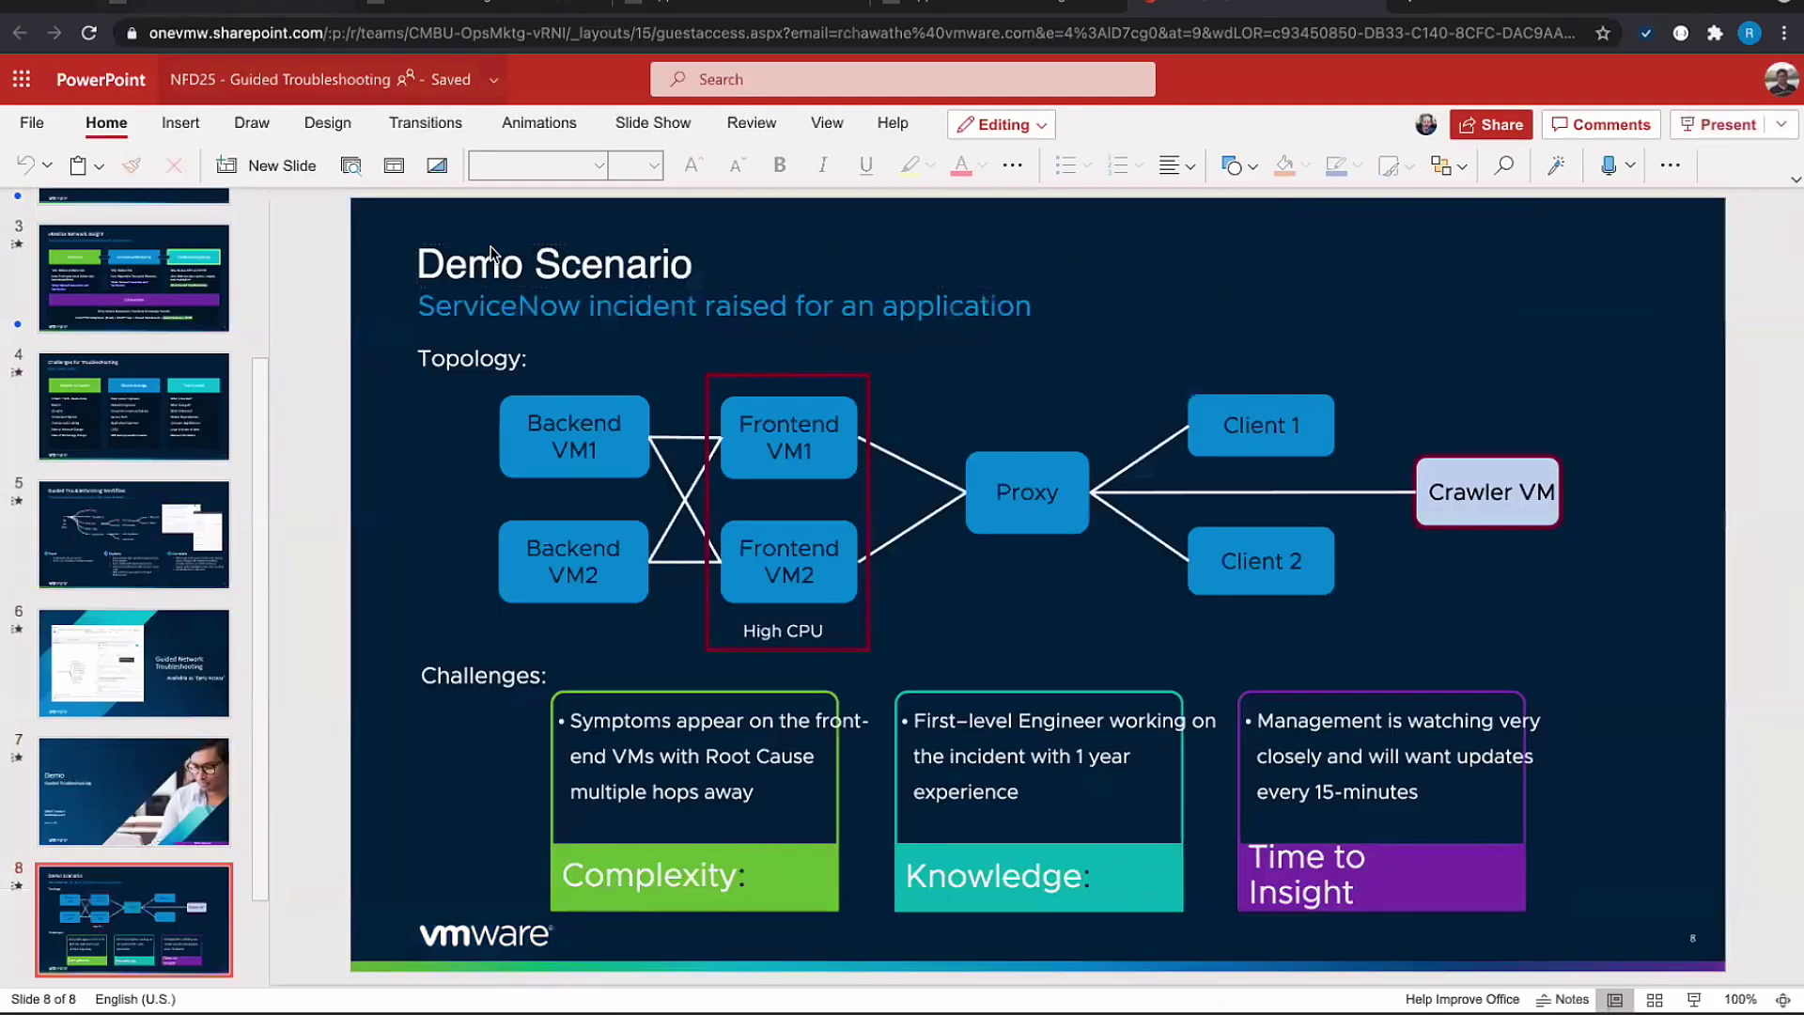
Switch from PowerPoint Online to the vRNI search results for VM 'wiki-f1'.
key("ctrl+1")
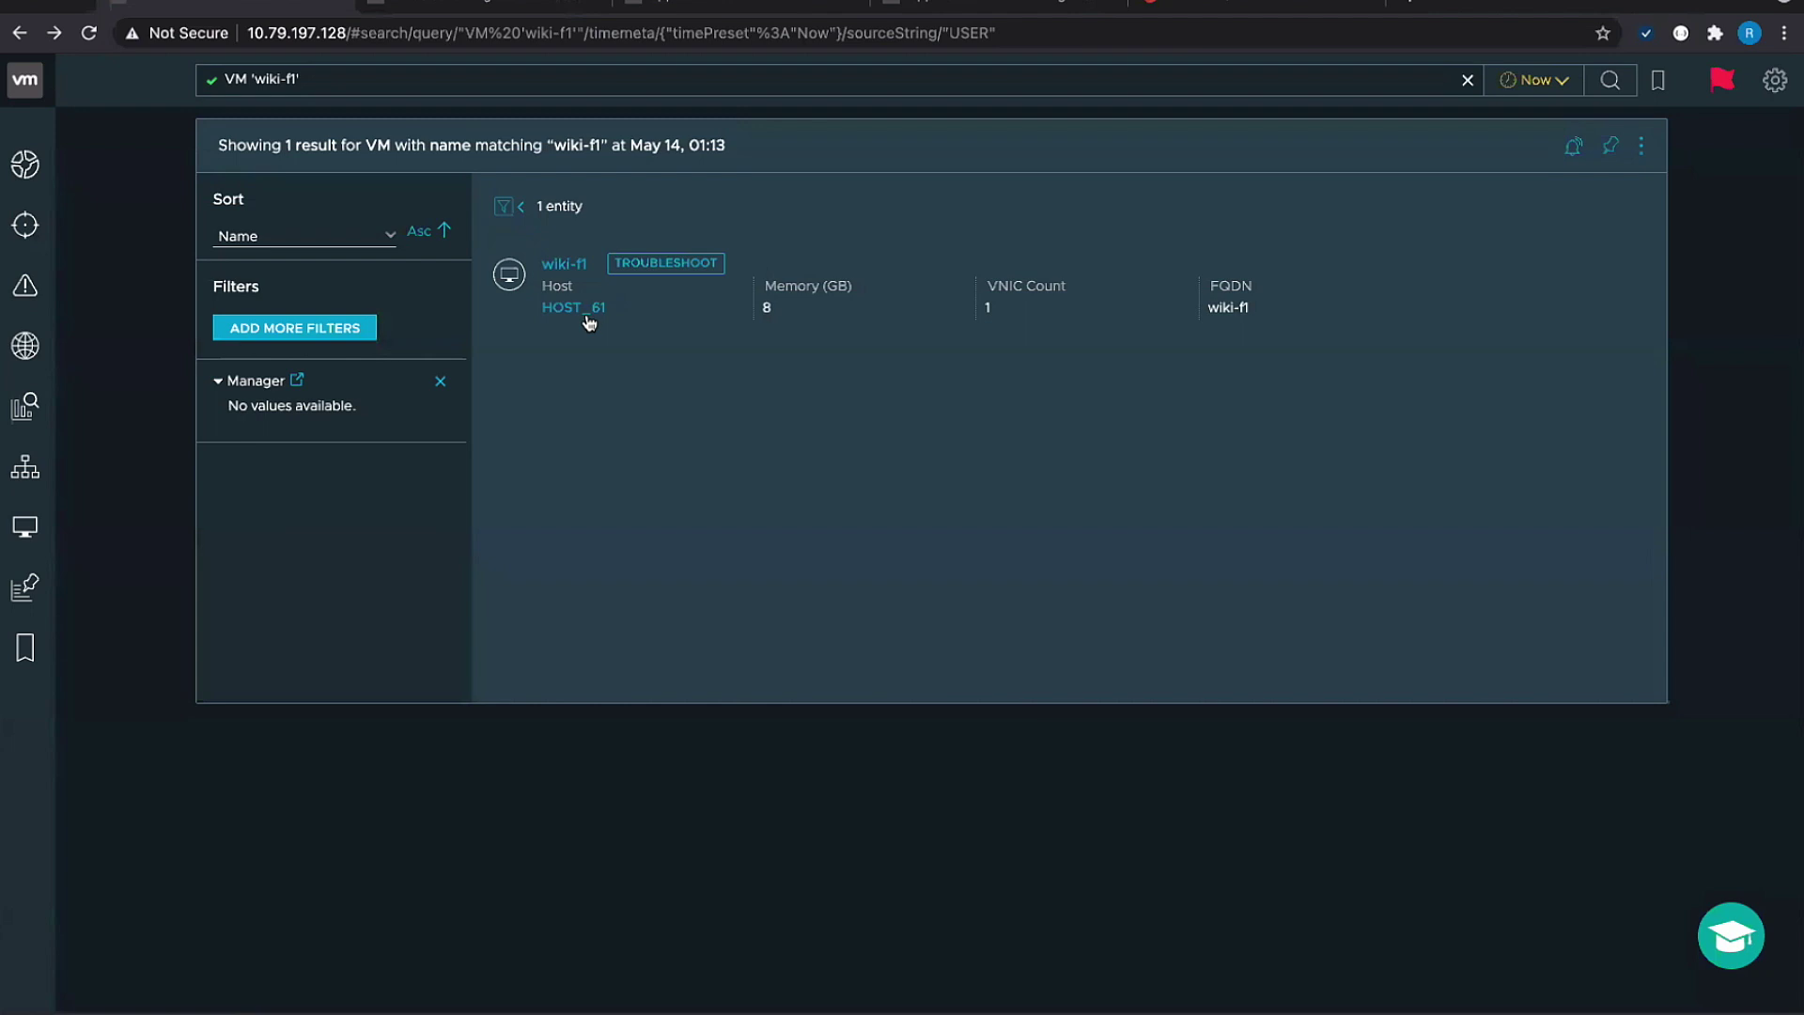
Re-run the VM 'wiki-f1' search and start a troubleshooting session on the result.
left_click(372, 72)
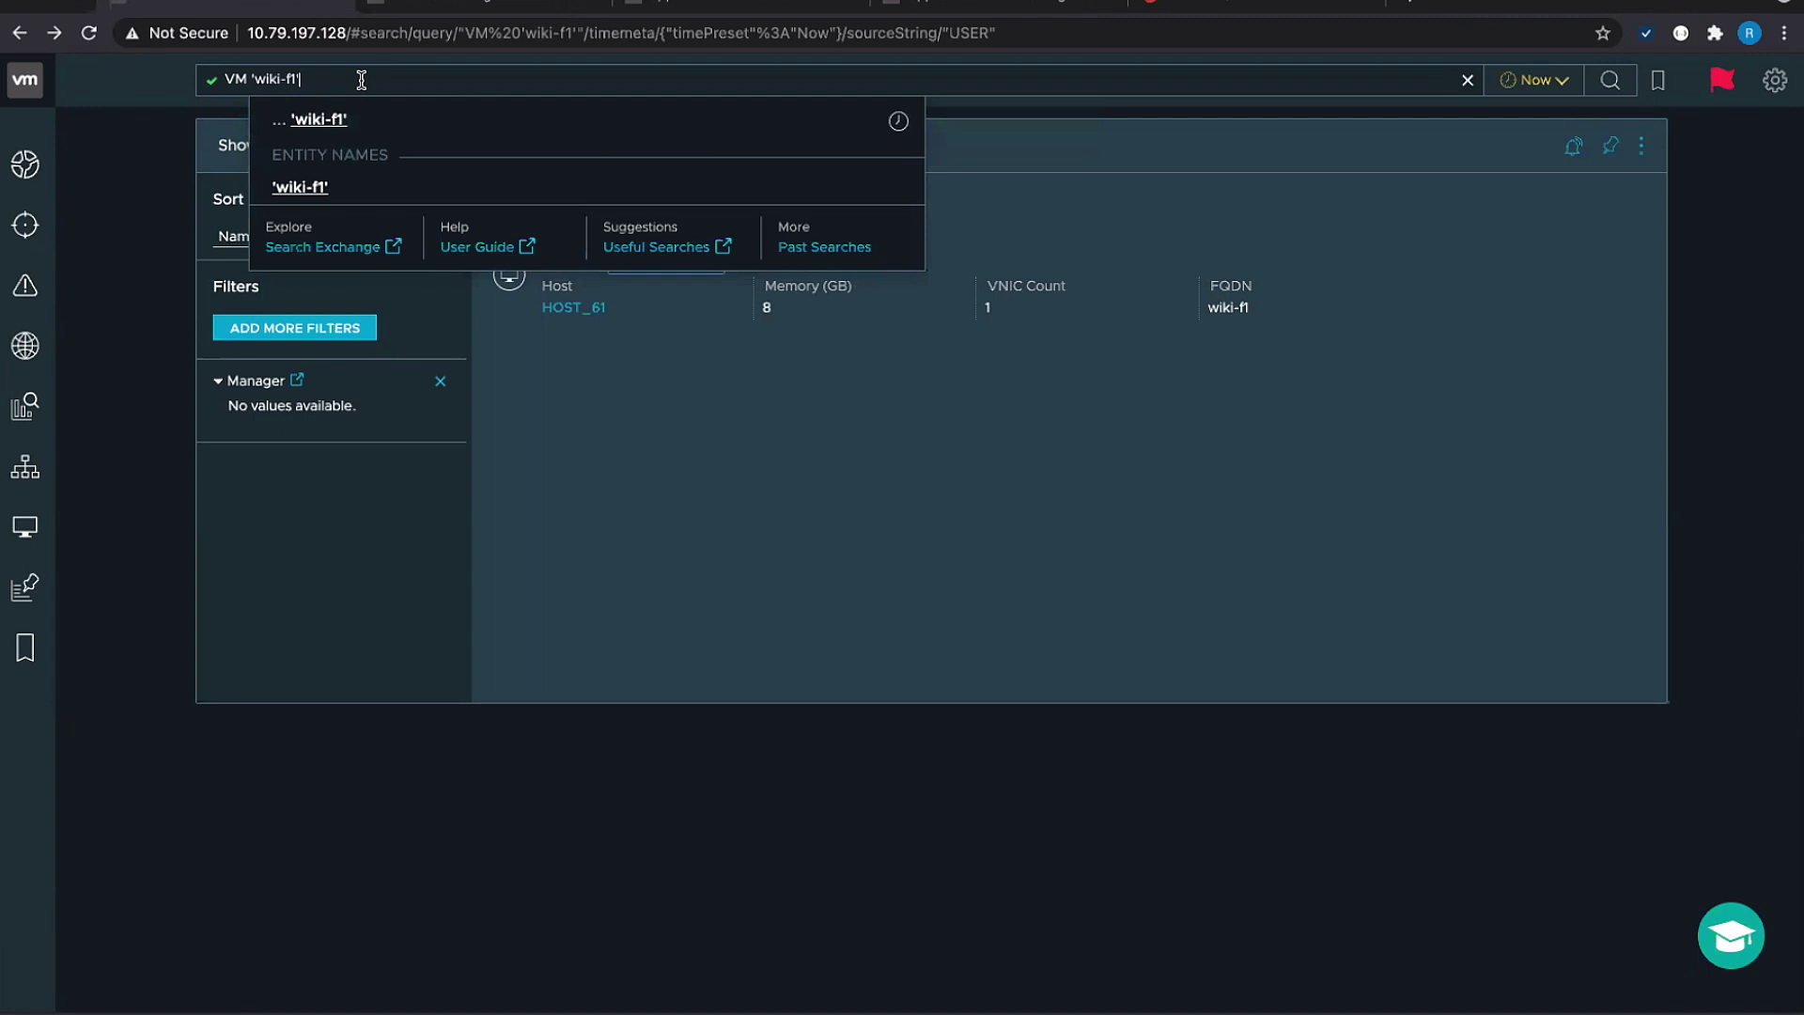
key("Return")
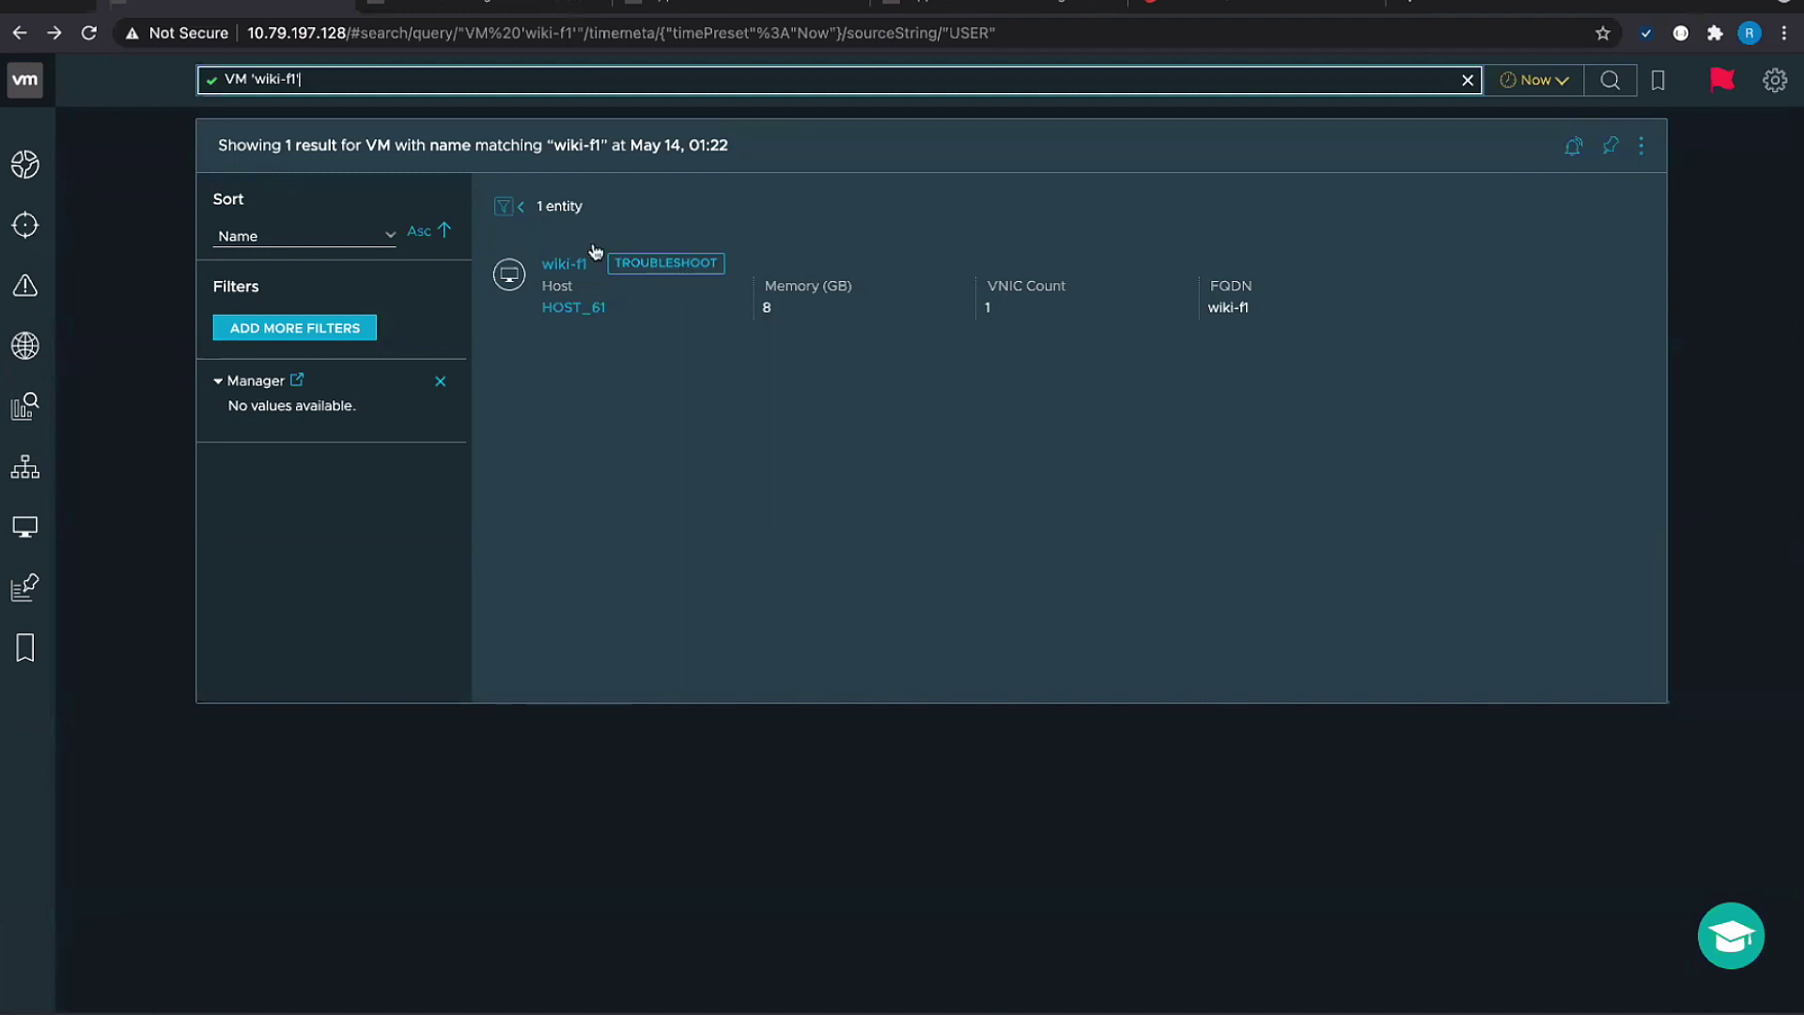
left_click(637, 398)
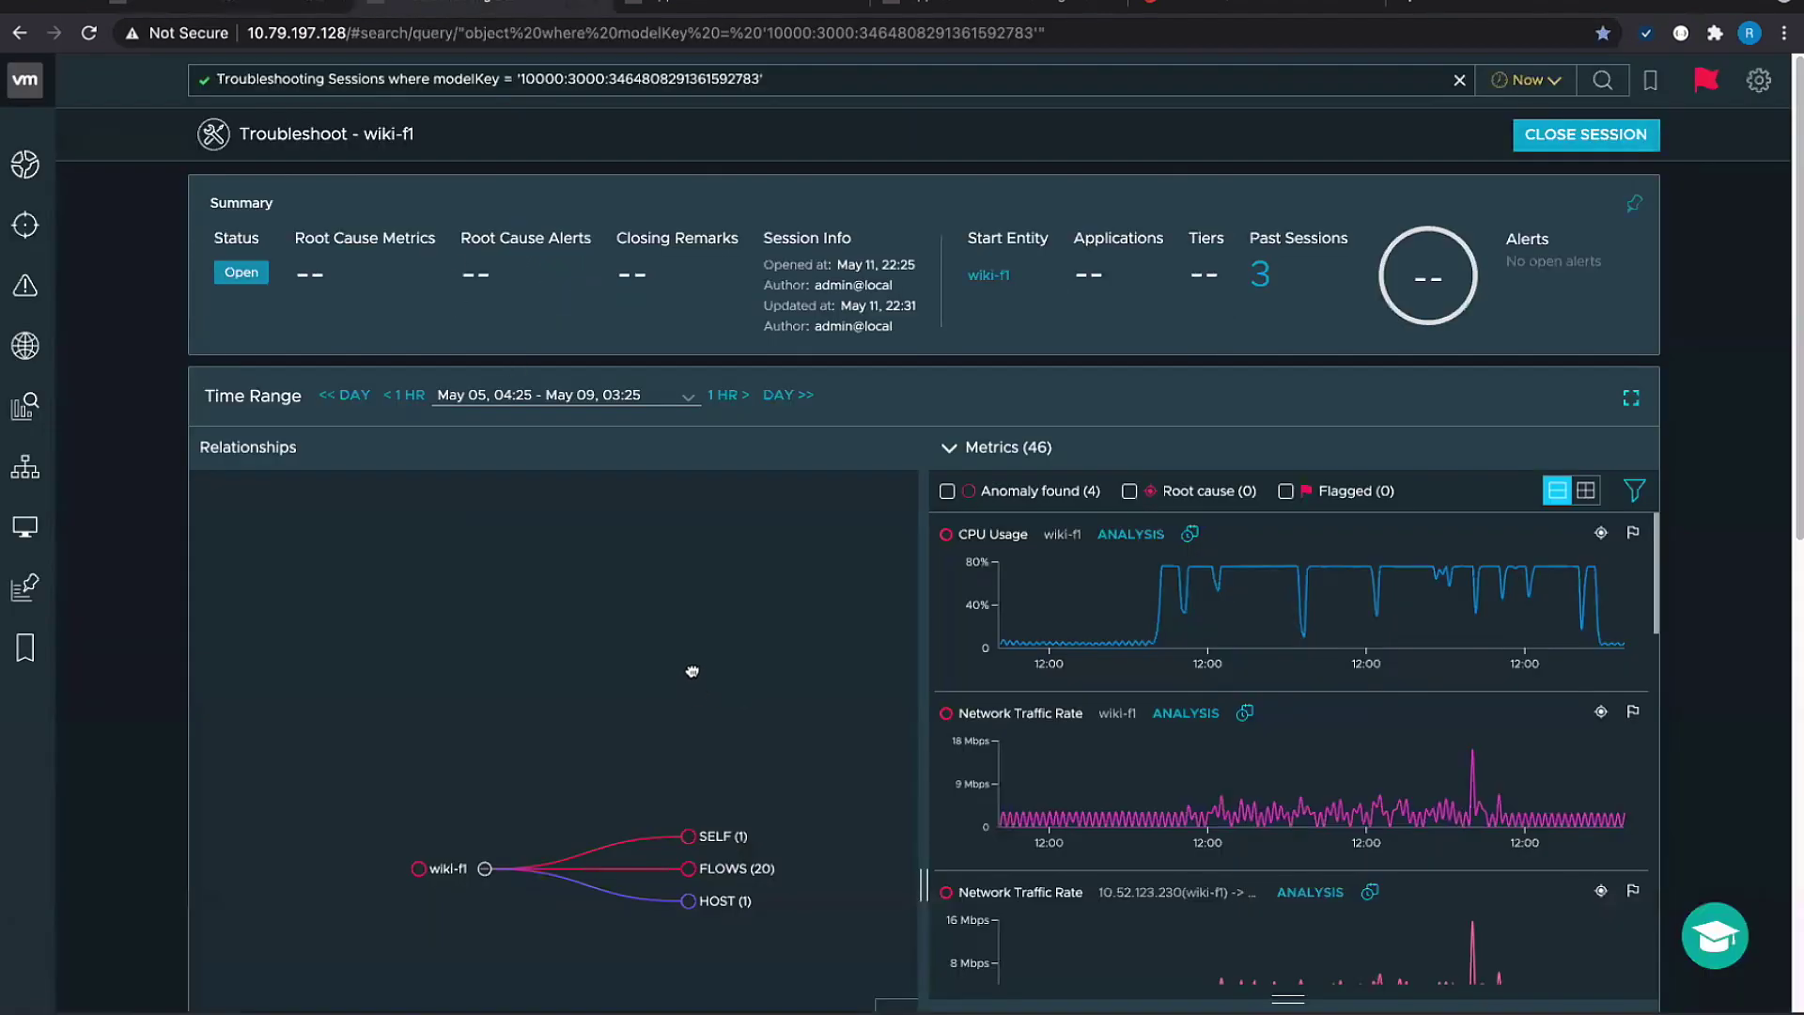
left_click_drag(692, 672, 653, 599)
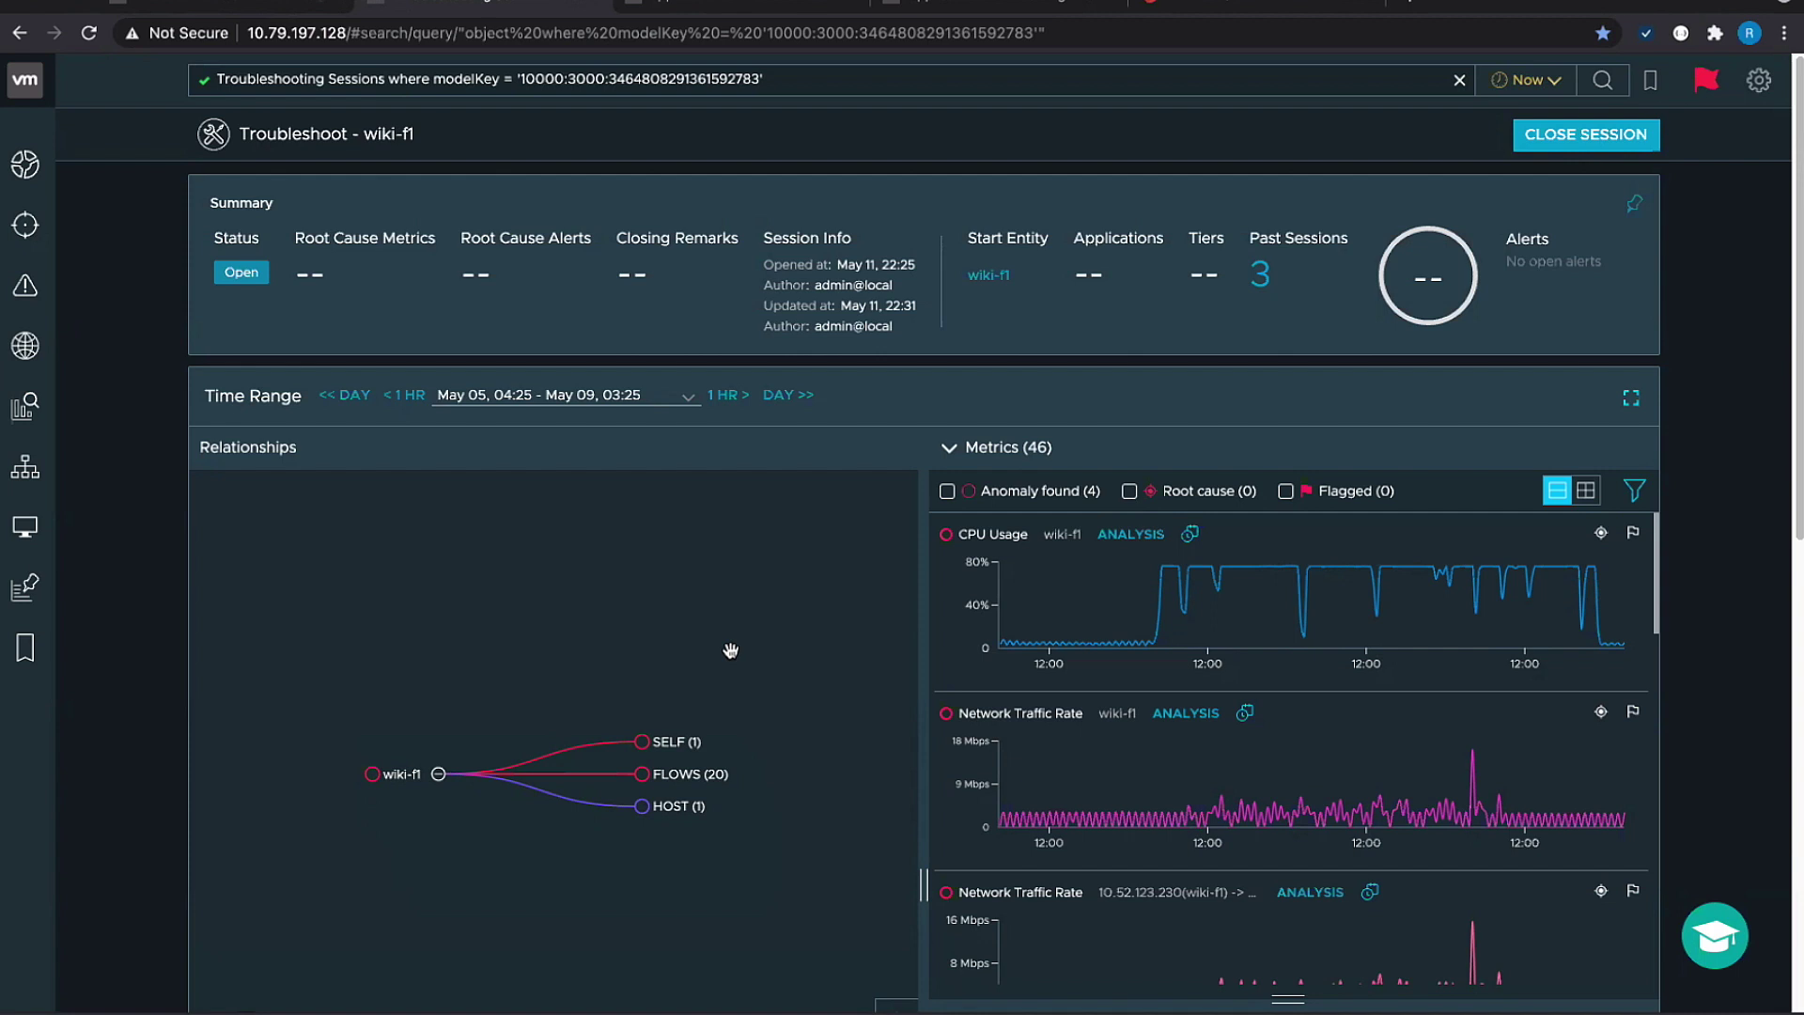
left_click_drag(712, 658, 700, 652)
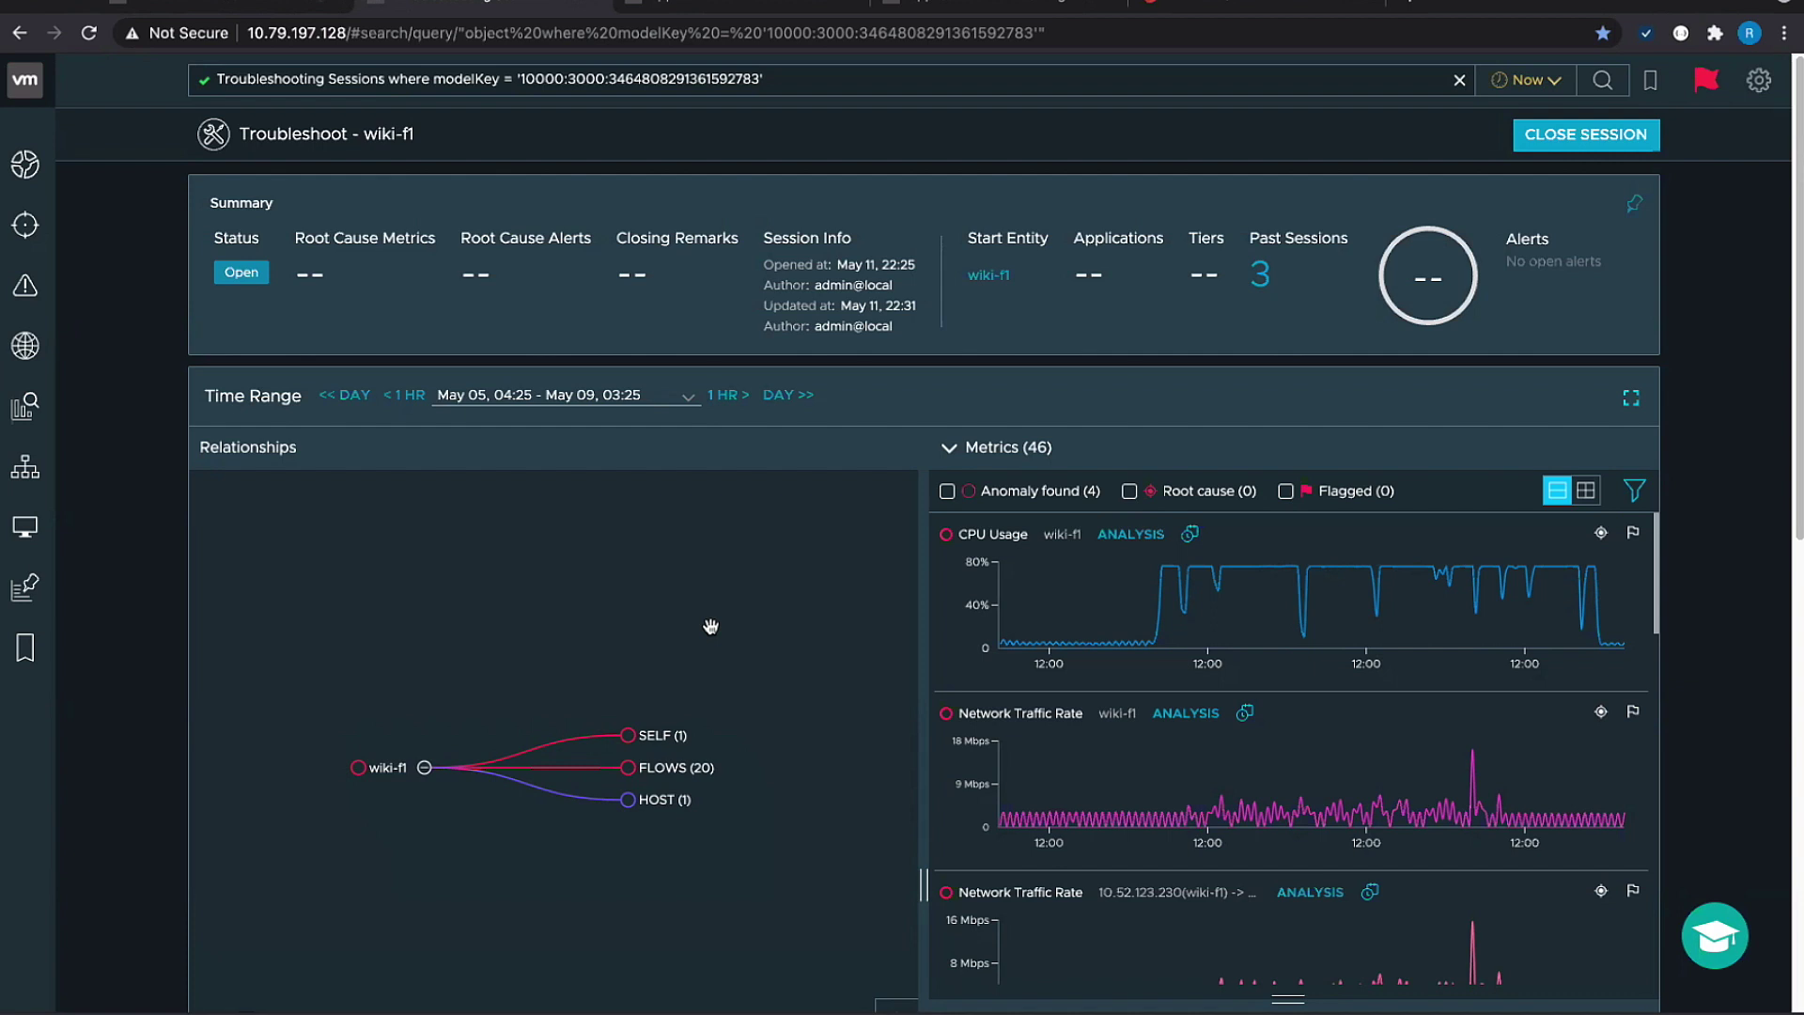
left_click_drag(701, 680, 649, 613)
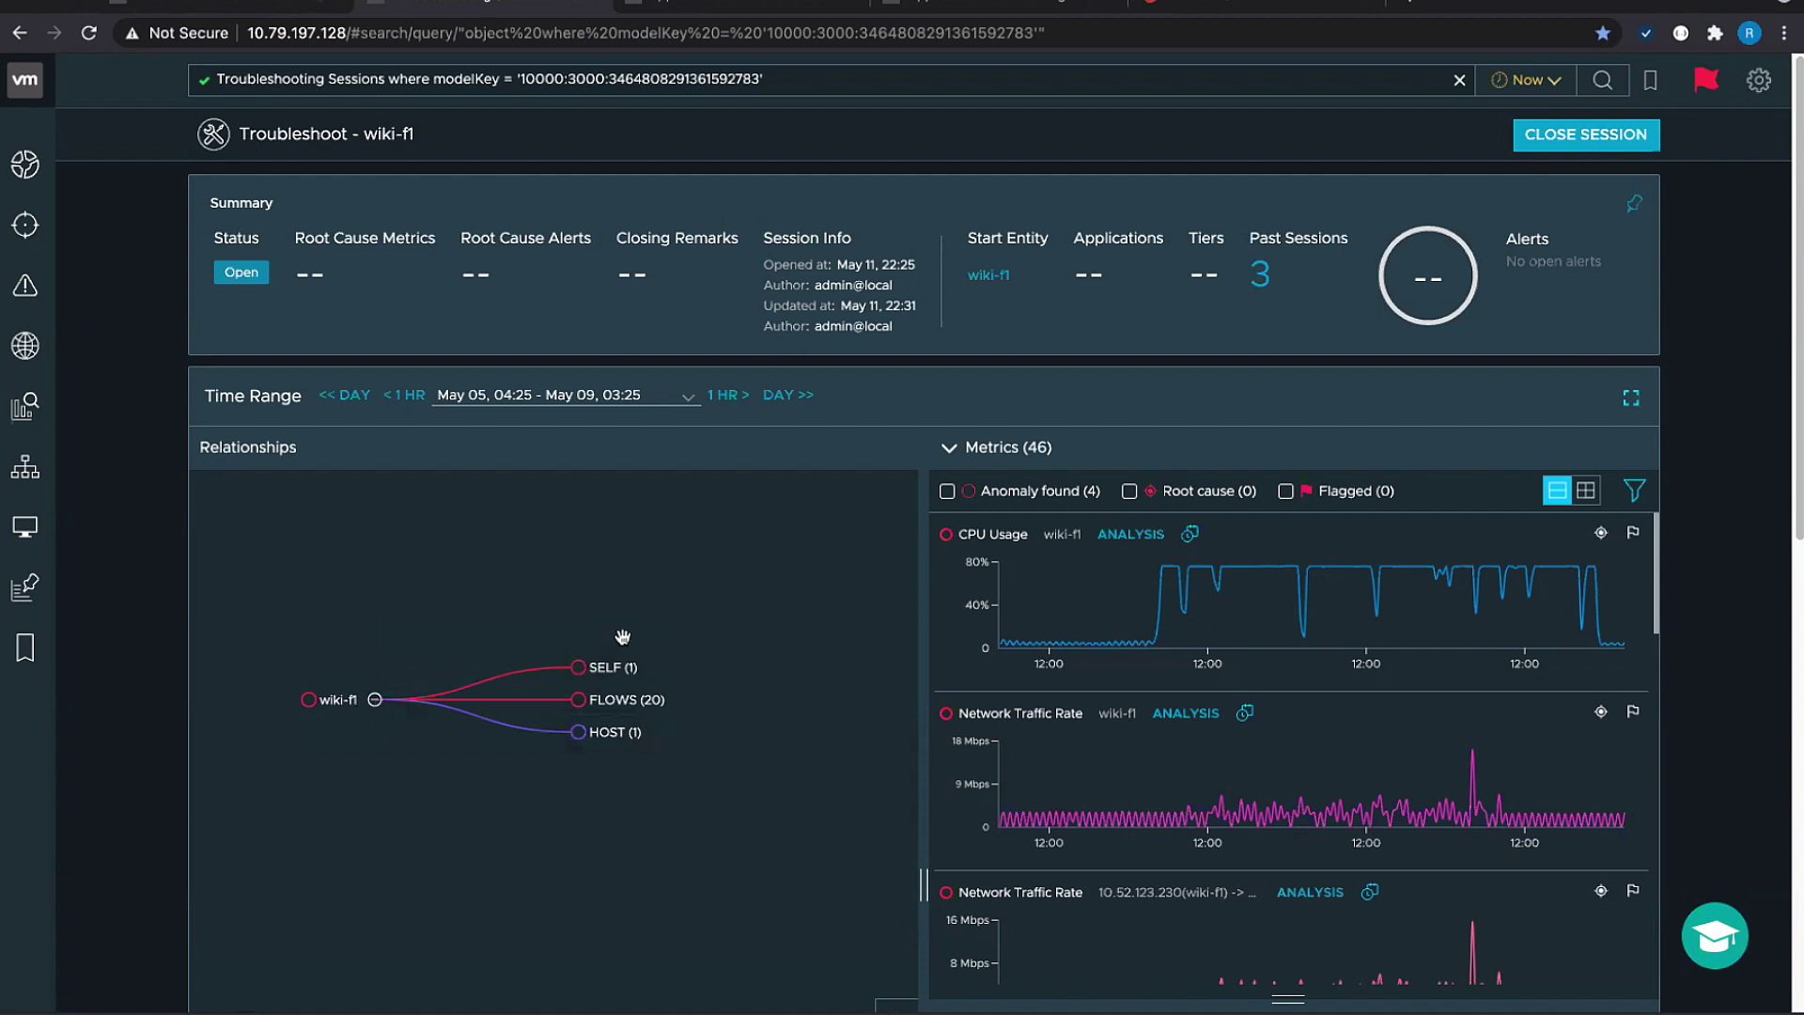
Expand SELF (1) in the full-page view and select the wiki-f1 node to inspect its metrics.
mouse_move(653, 672)
left_click(656, 668)
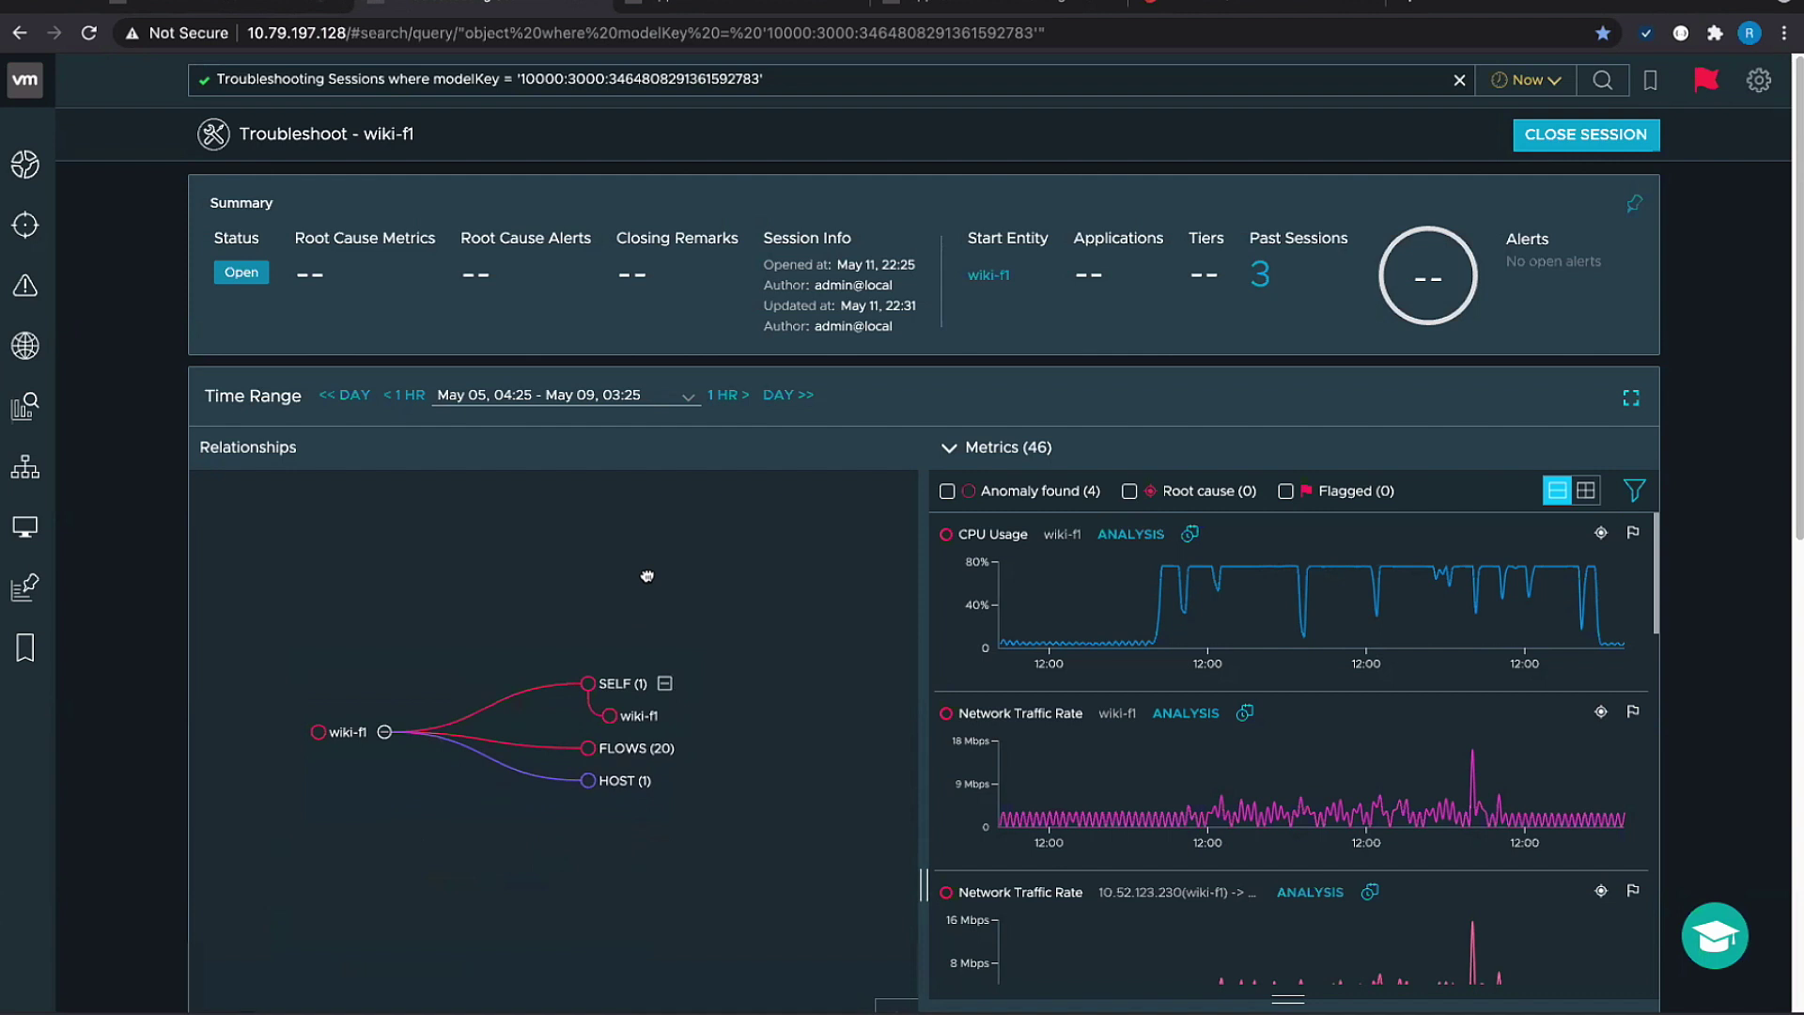
left_click(1632, 397)
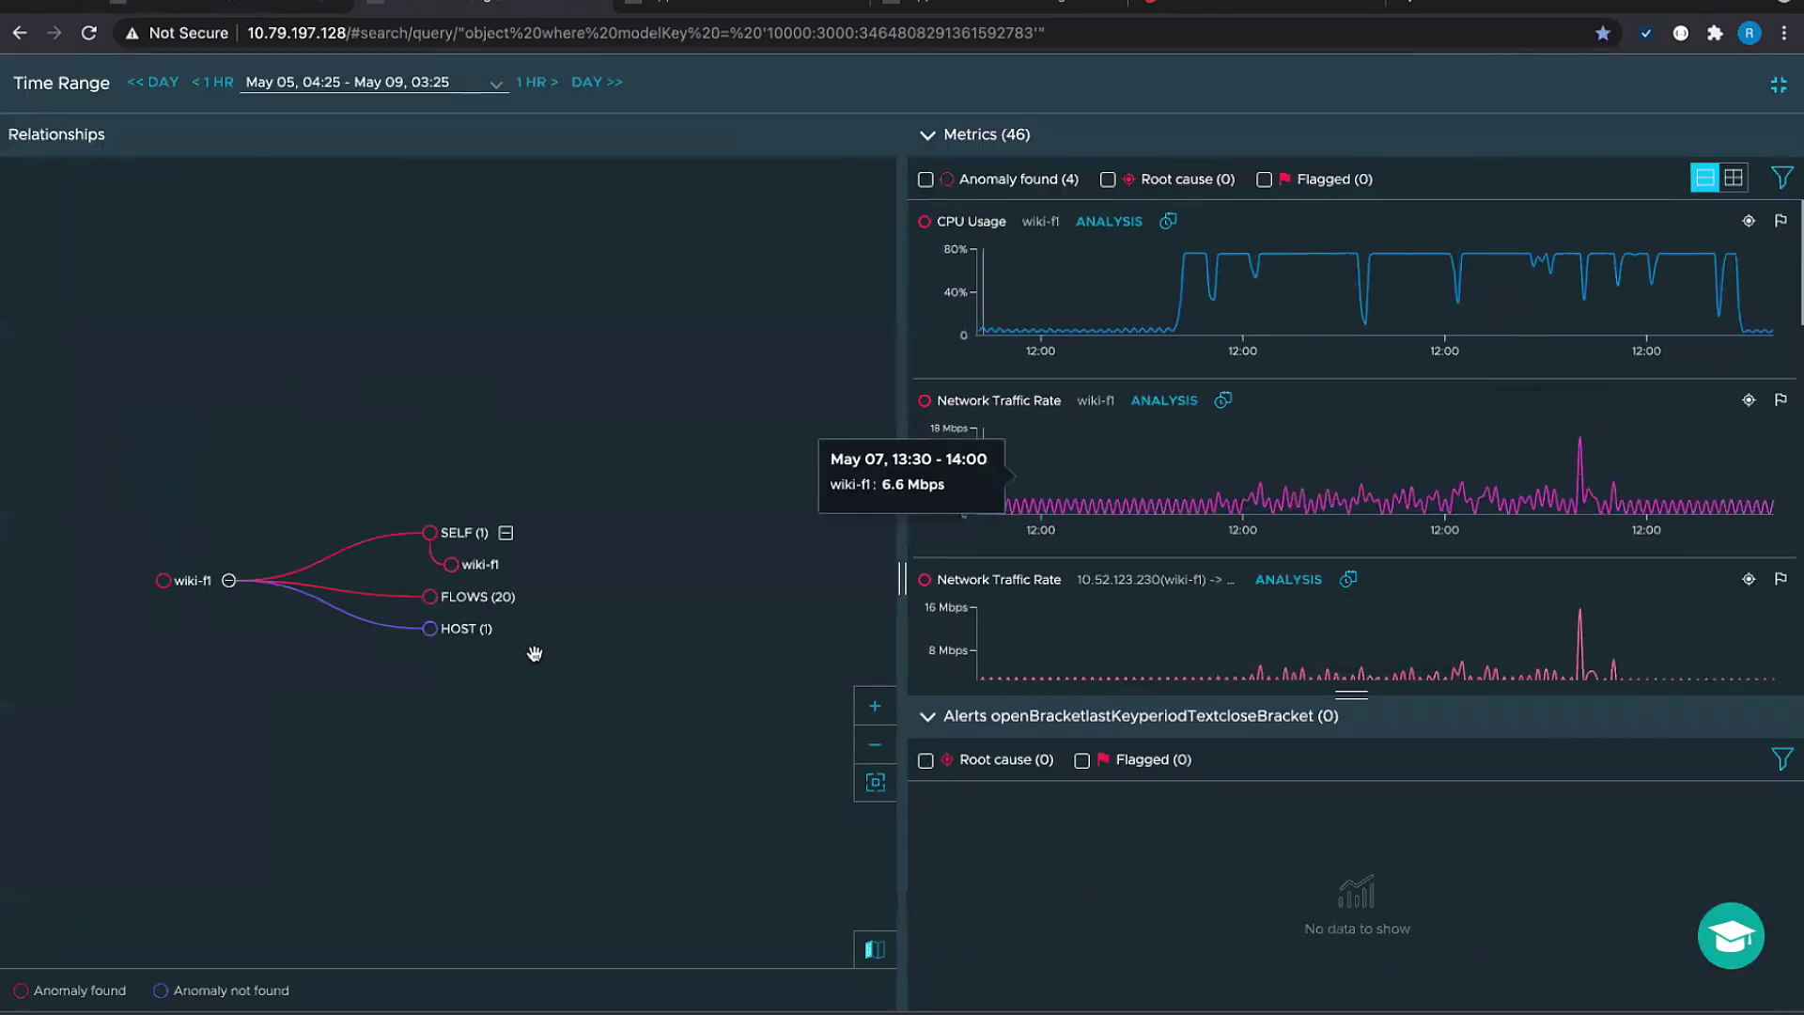
mouse_move(498, 631)
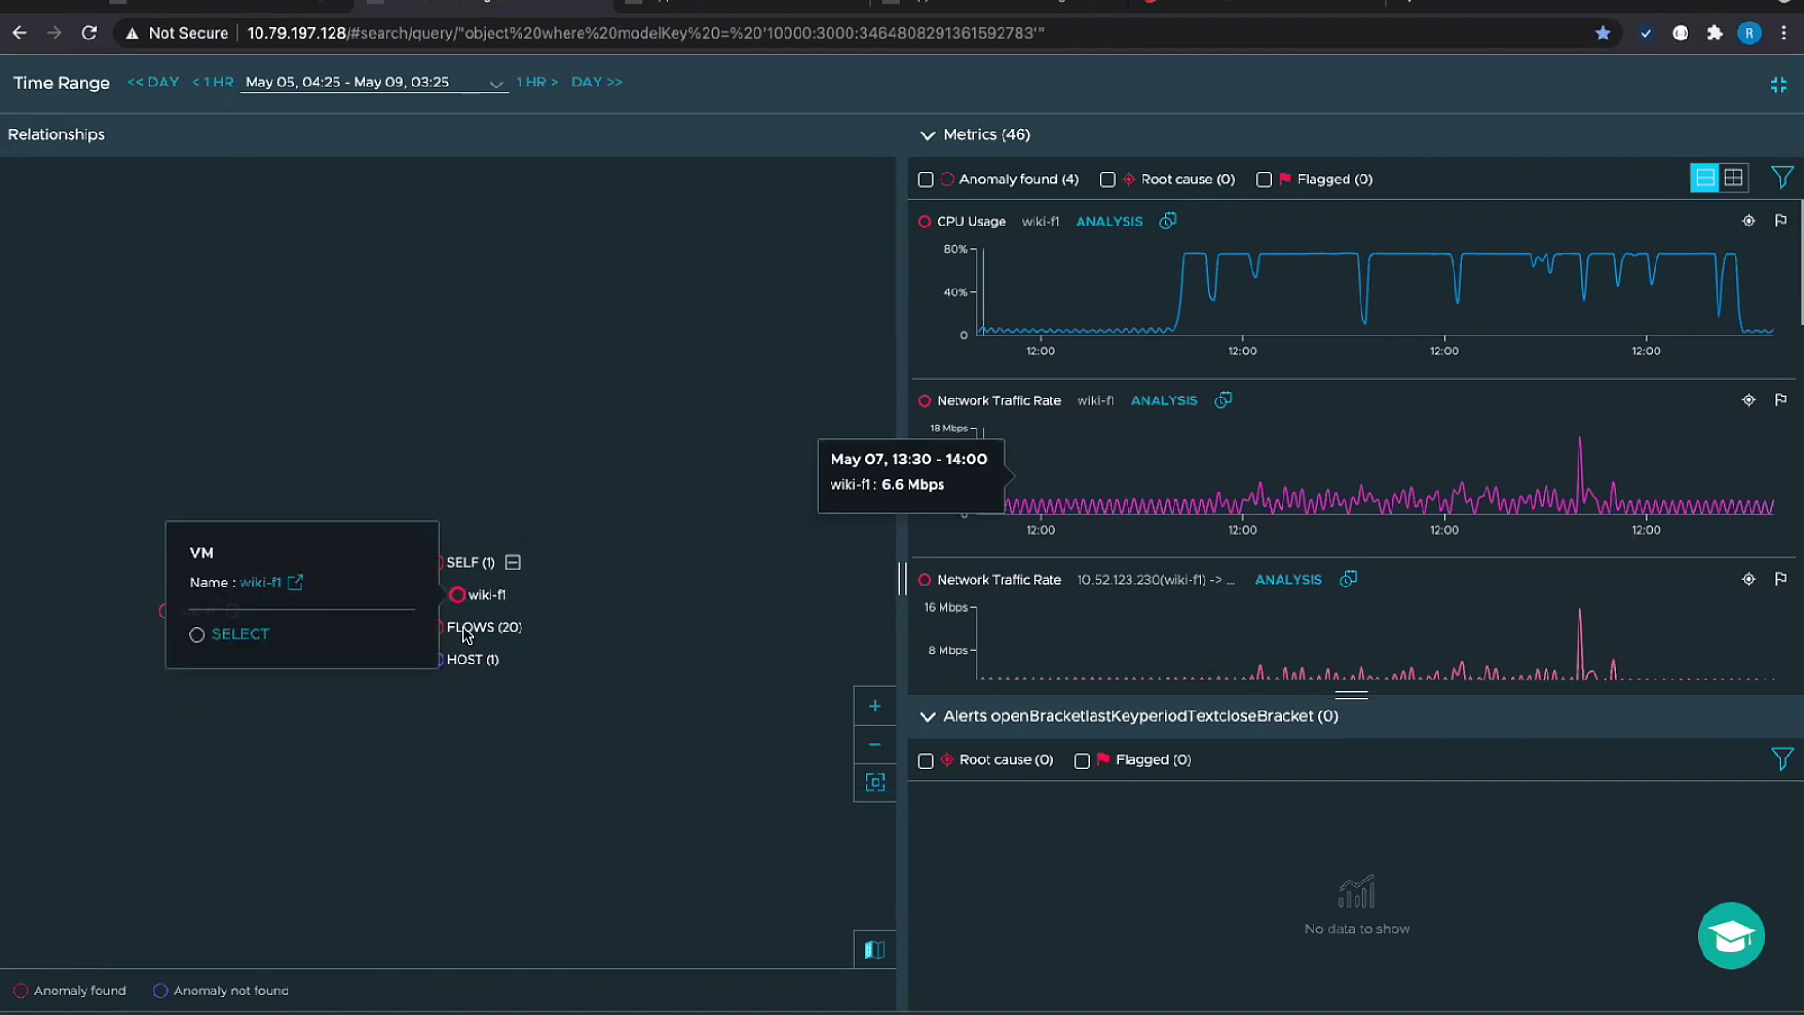
left_click(458, 594)
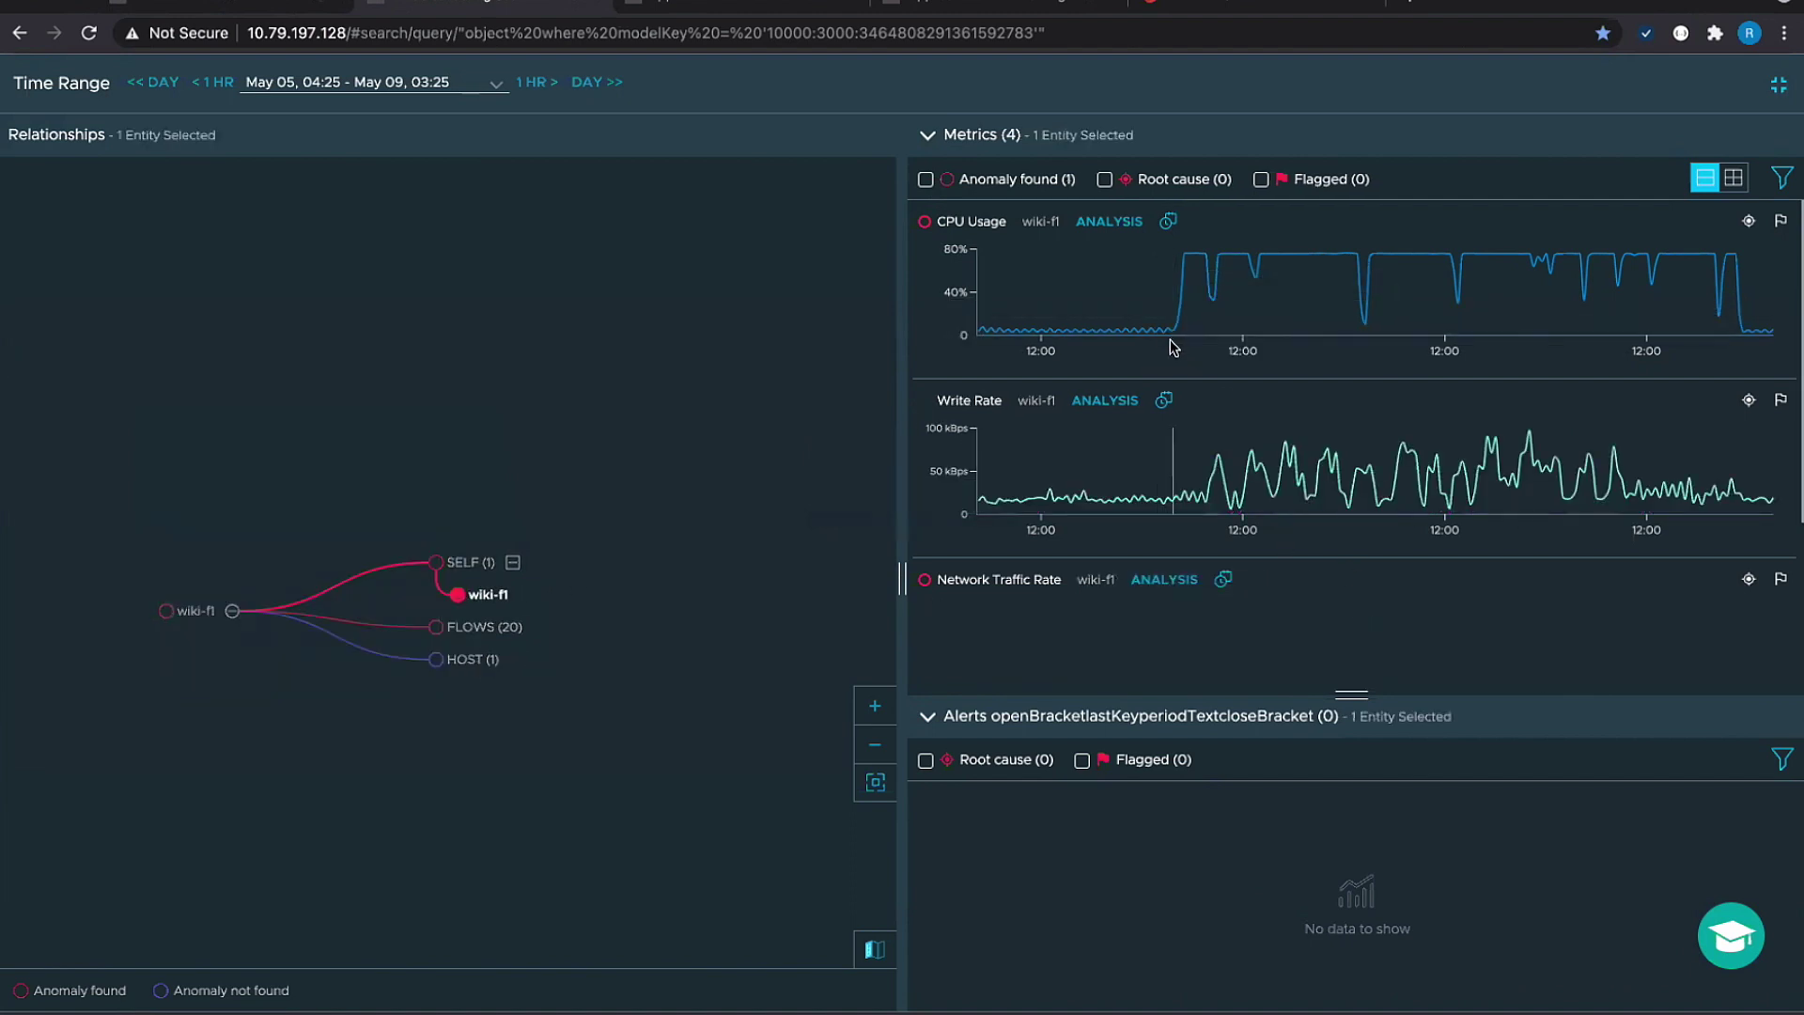
mouse_move(1067, 343)
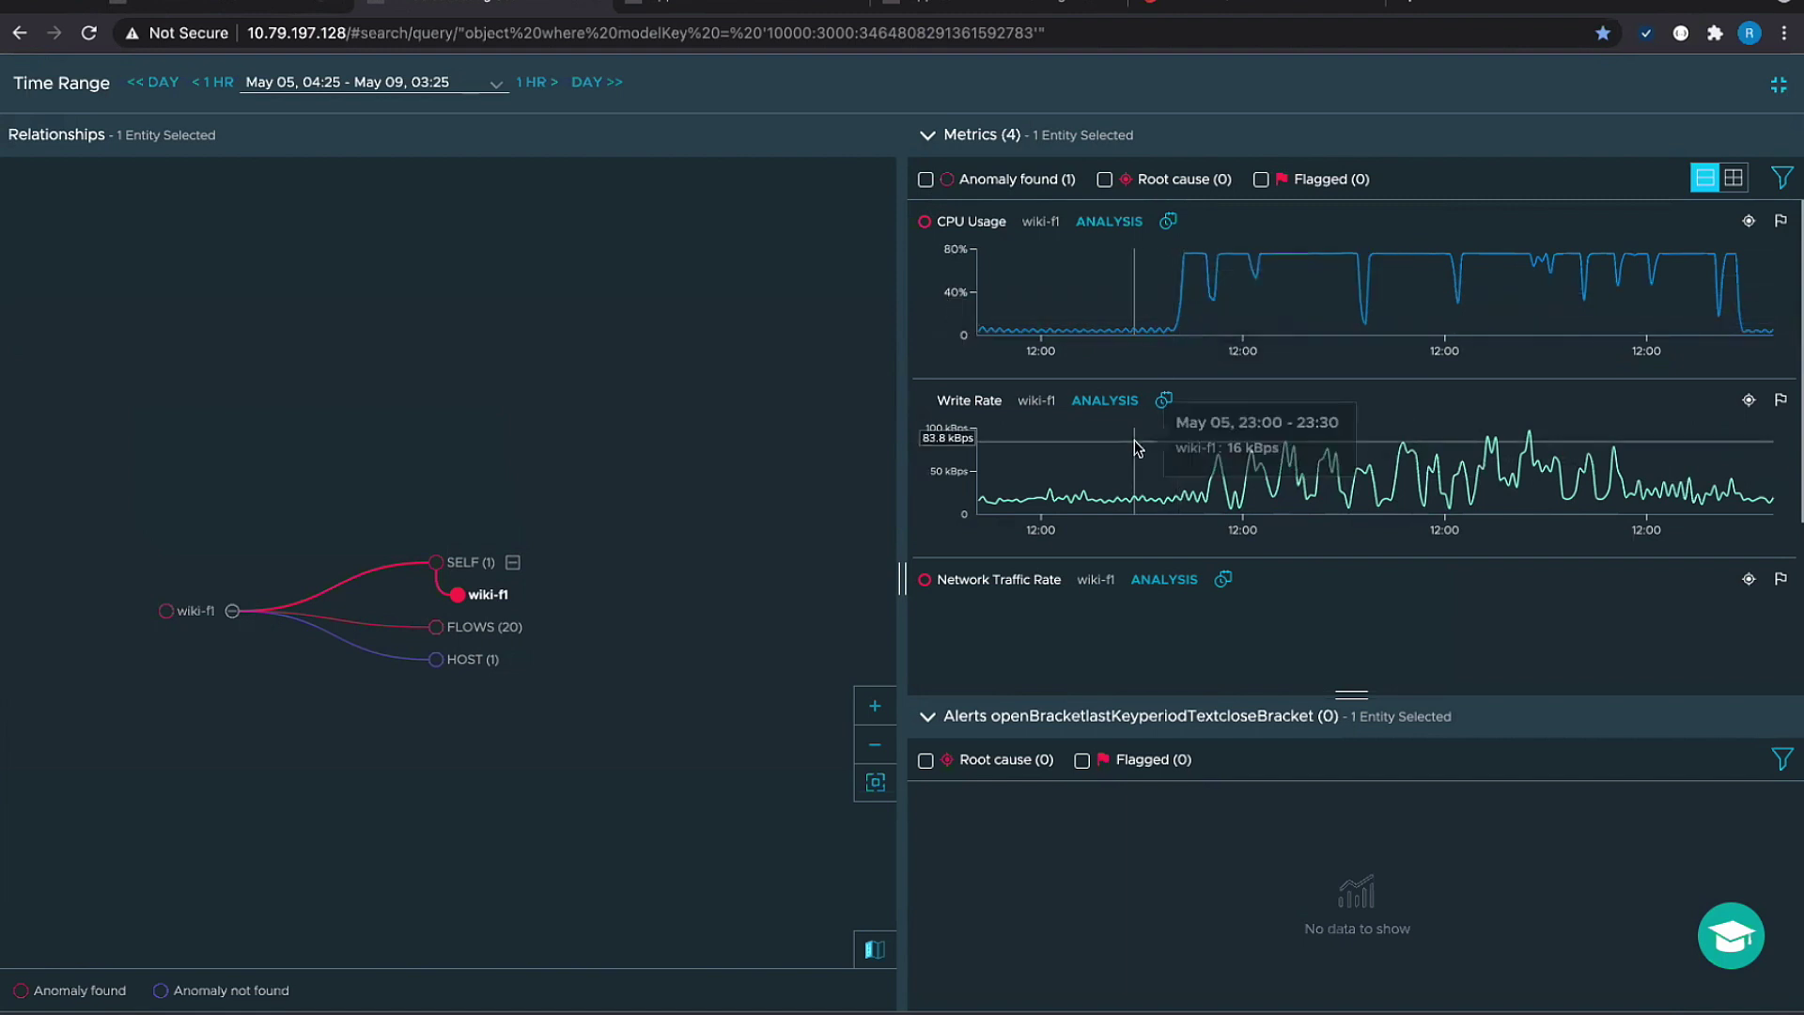
mouse_move(1182, 294)
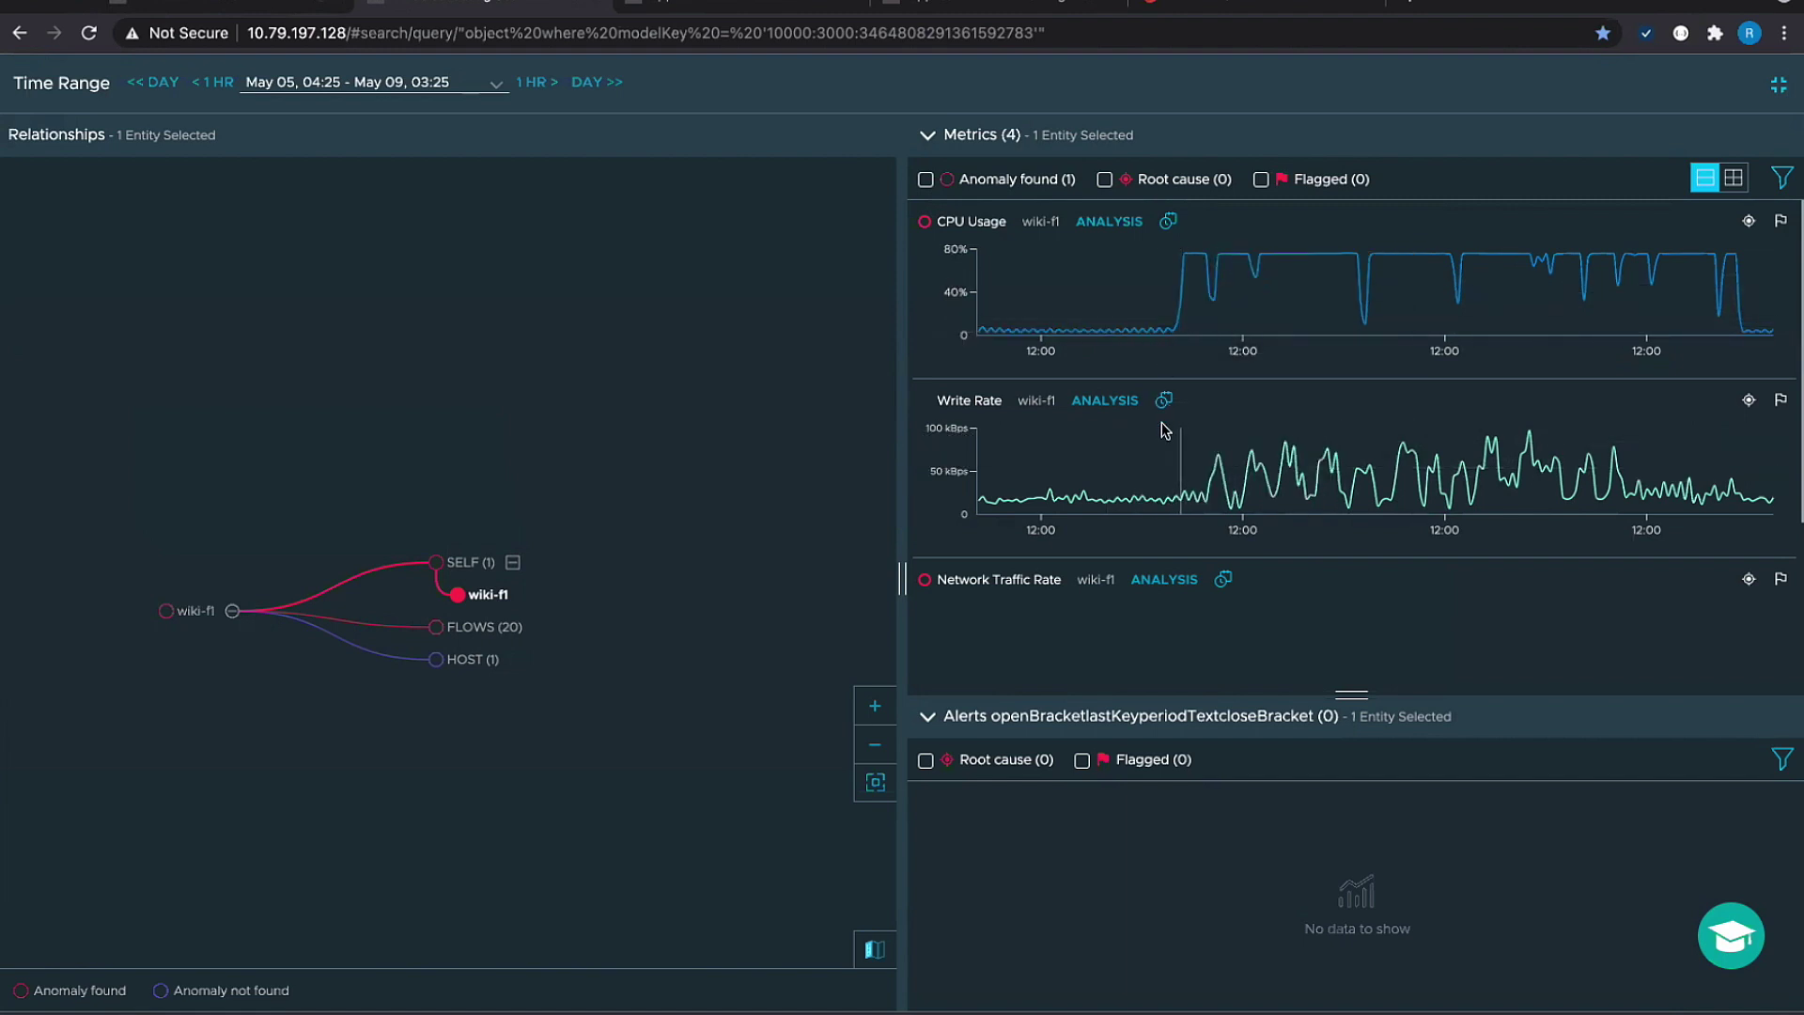
mouse_move(1156, 438)
left_click(458, 597)
Expand FLOWS (20), then select and expand the wiki-f1 flow to 10.173.171.228 port 2049.
left_click(446, 697)
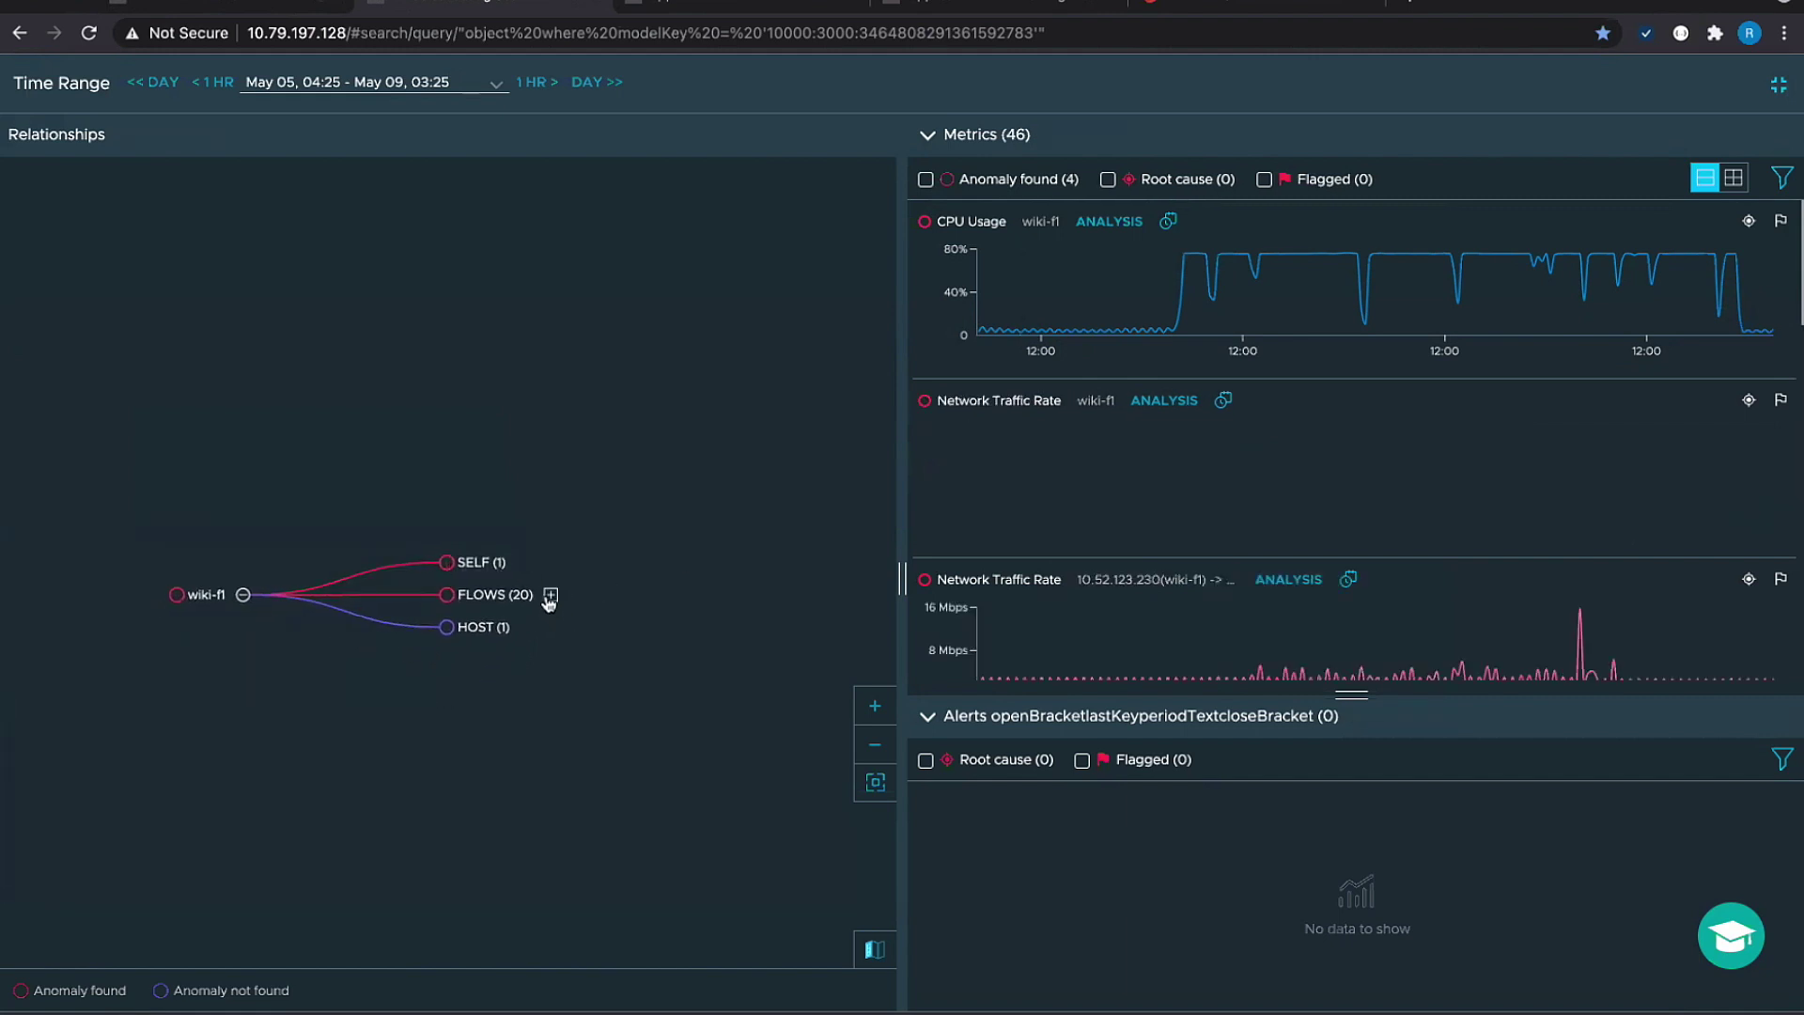
left_click(545, 599)
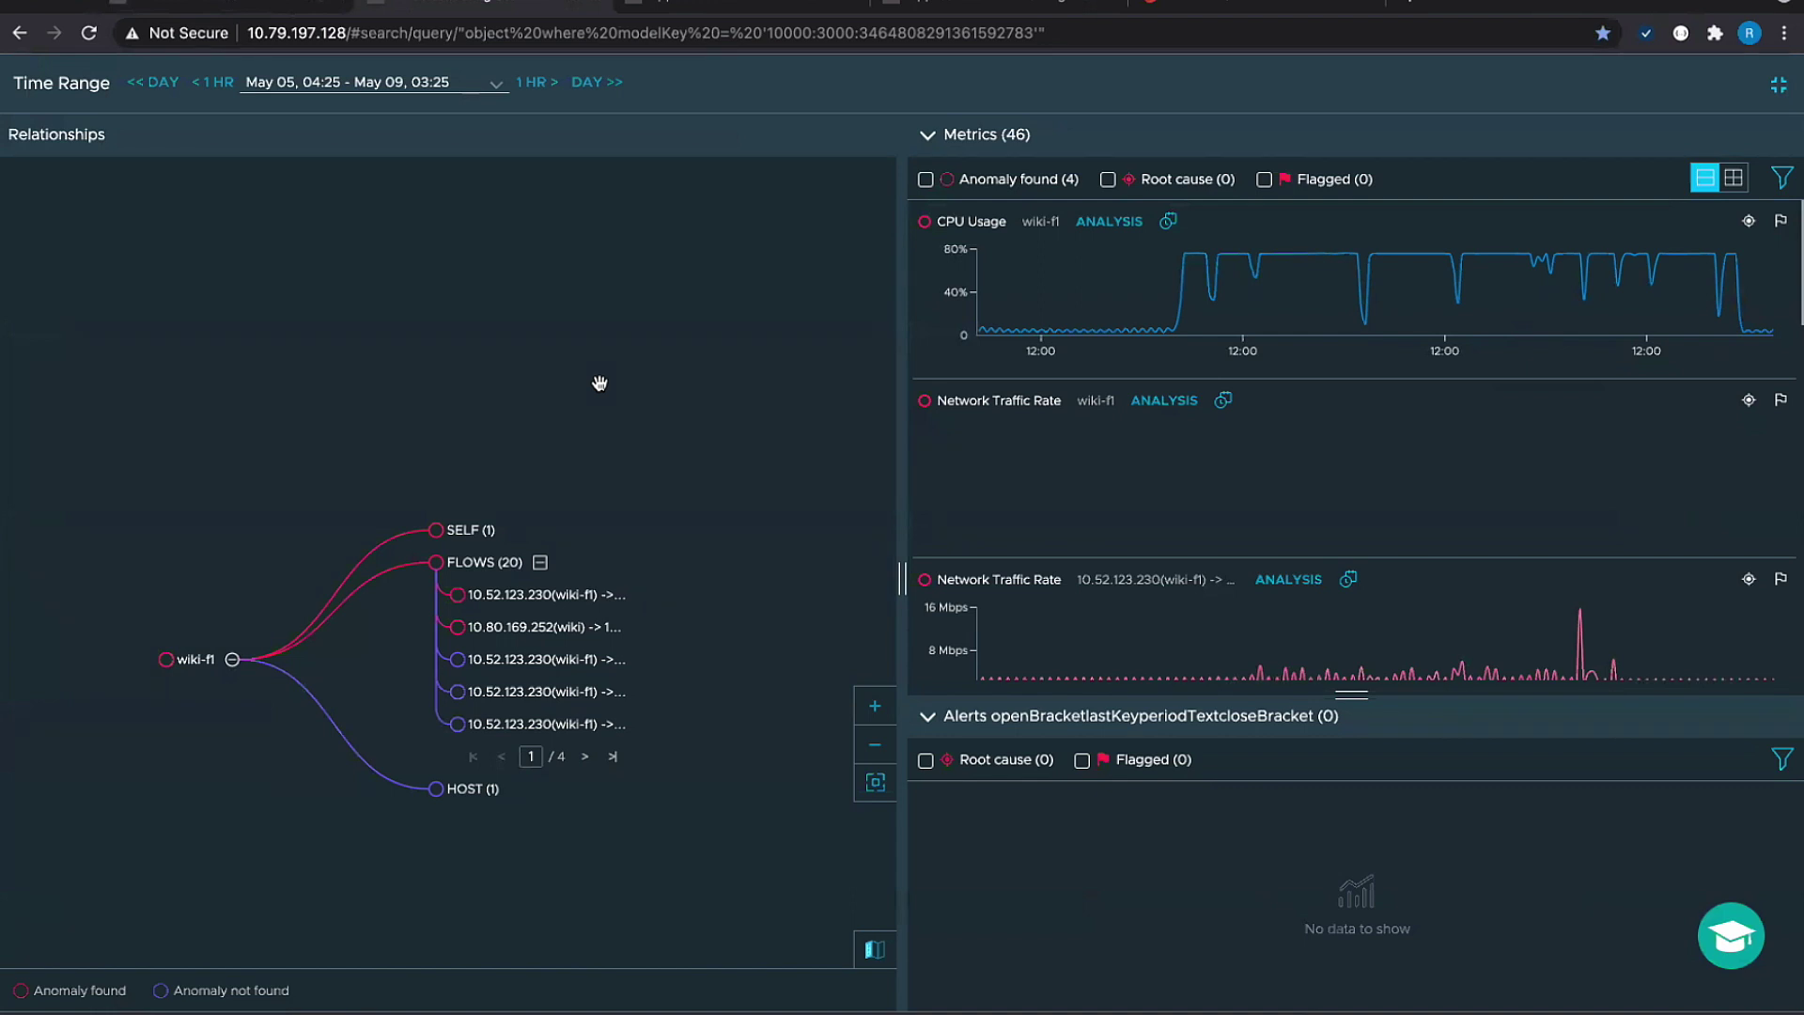
mouse_move(569, 604)
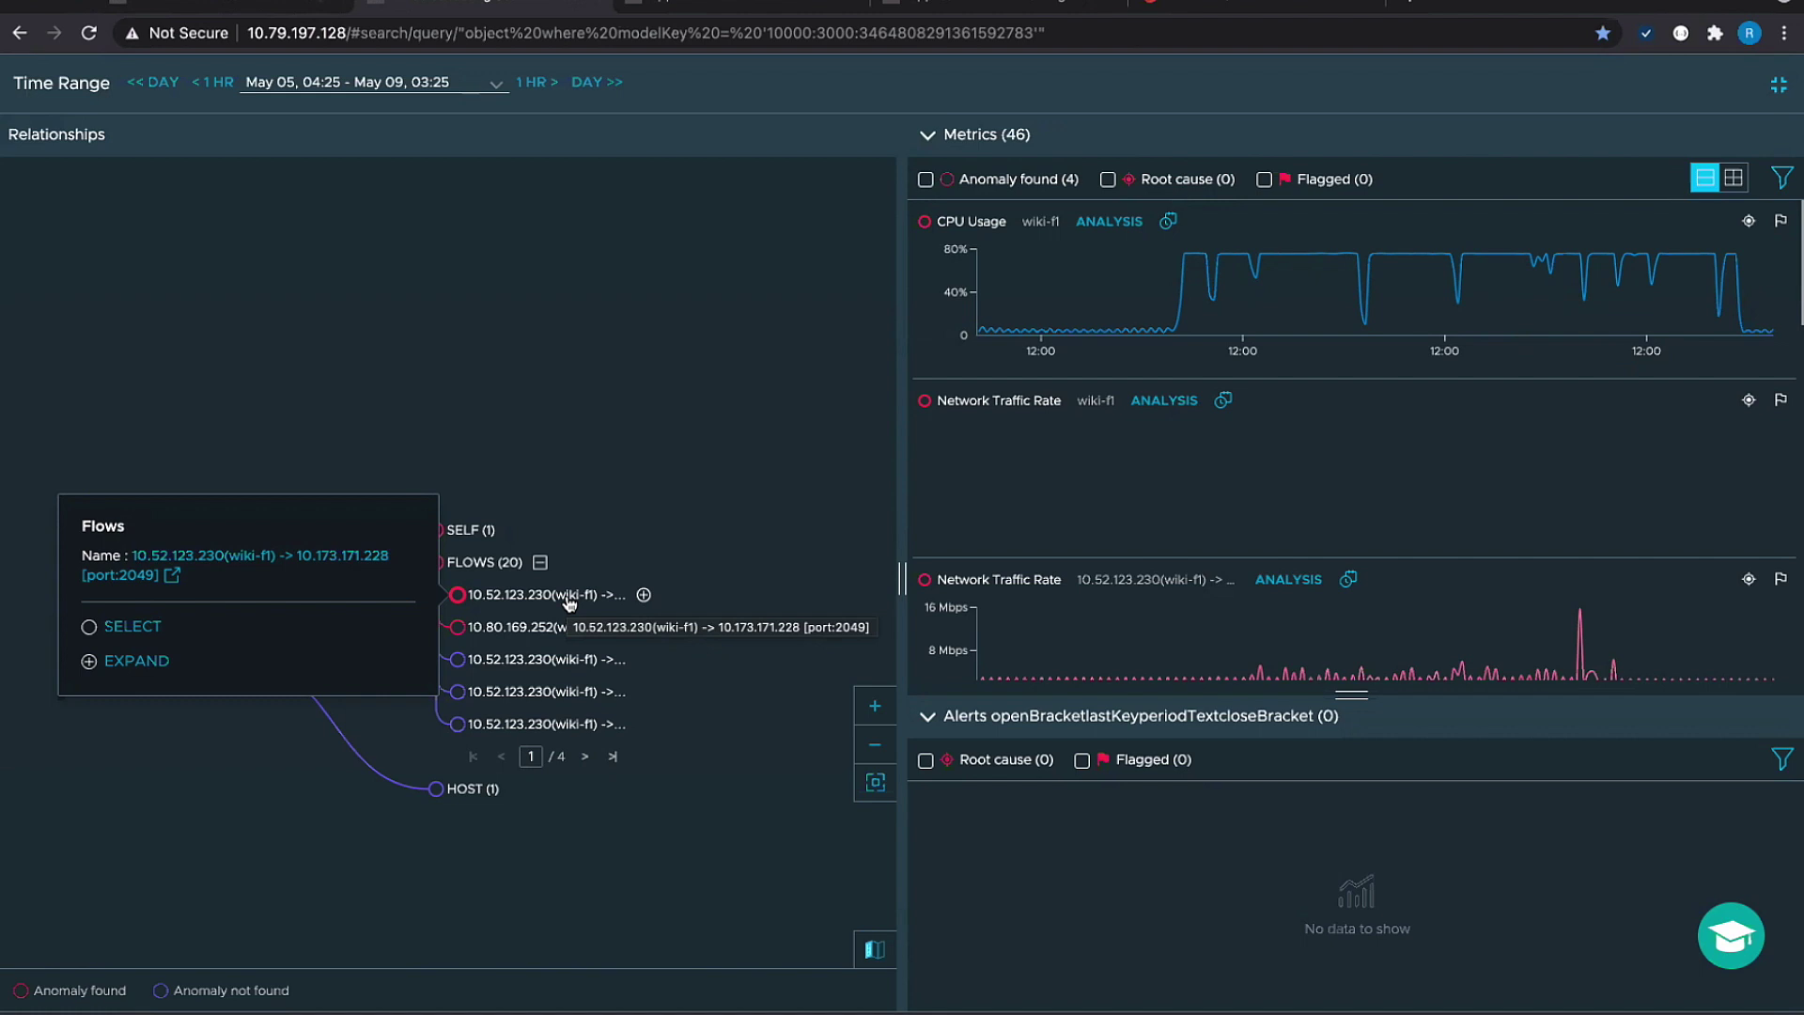
left_click(458, 609)
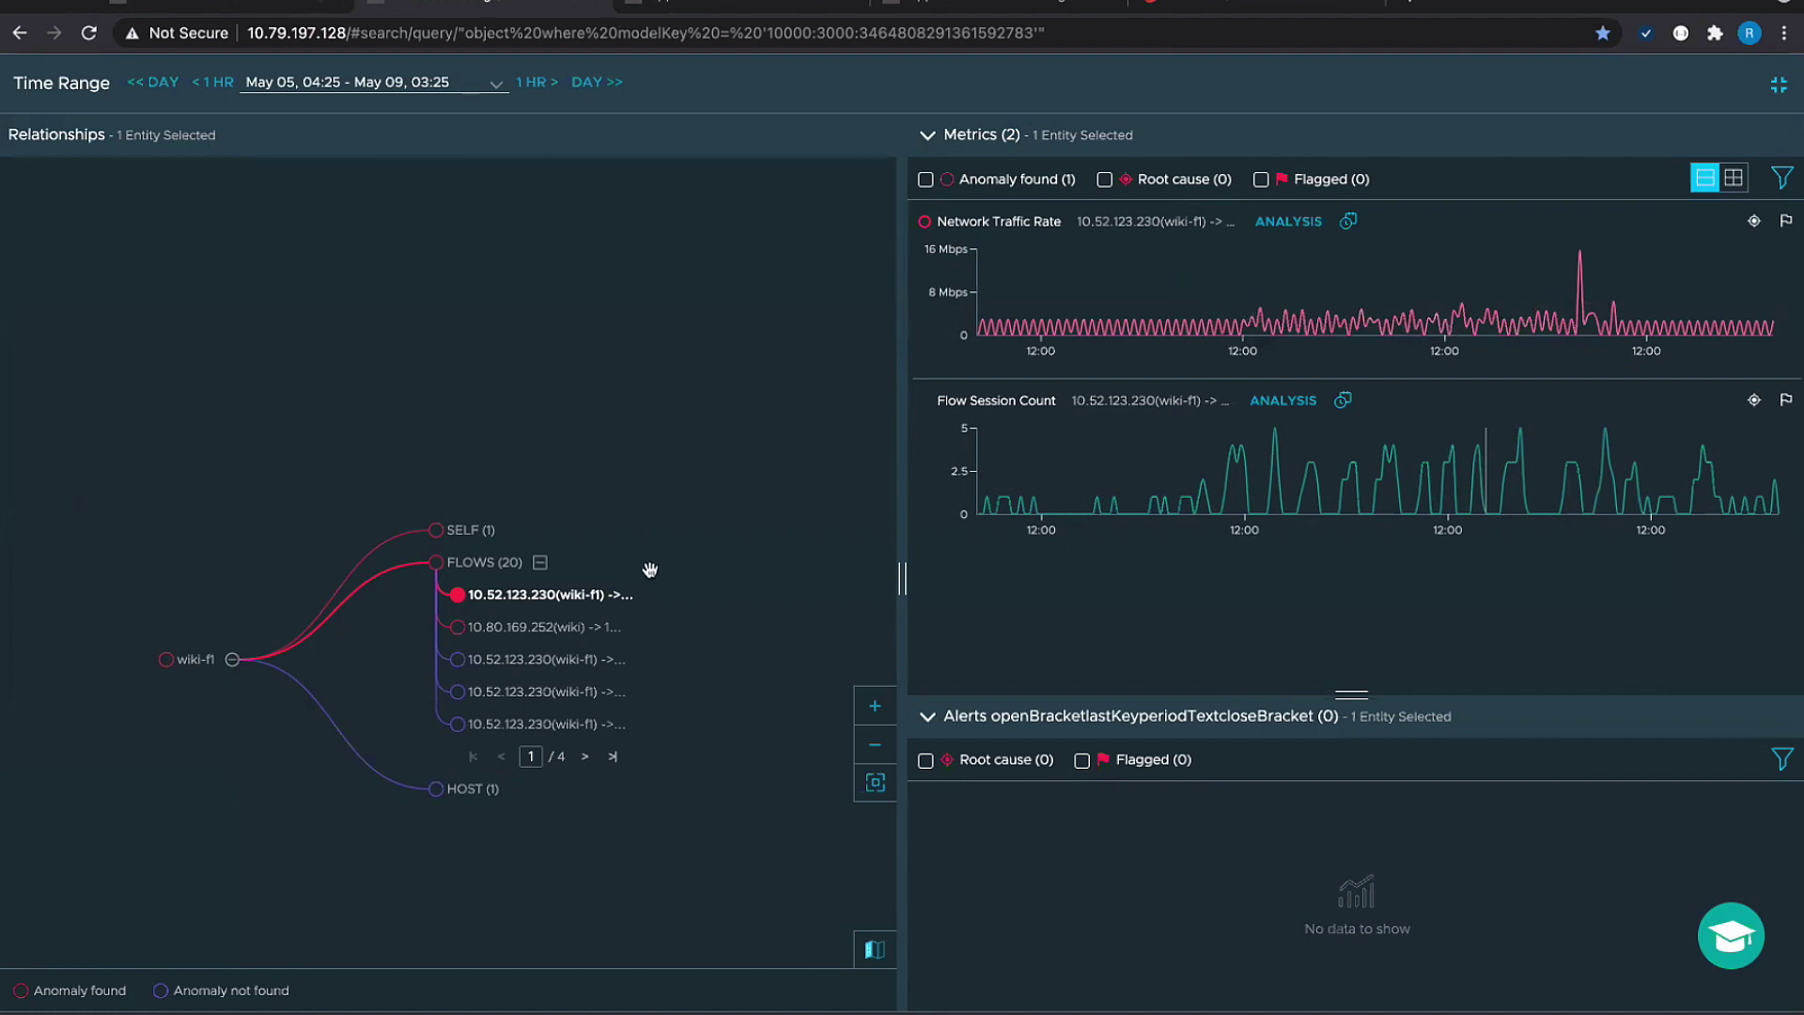
left_click(644, 596)
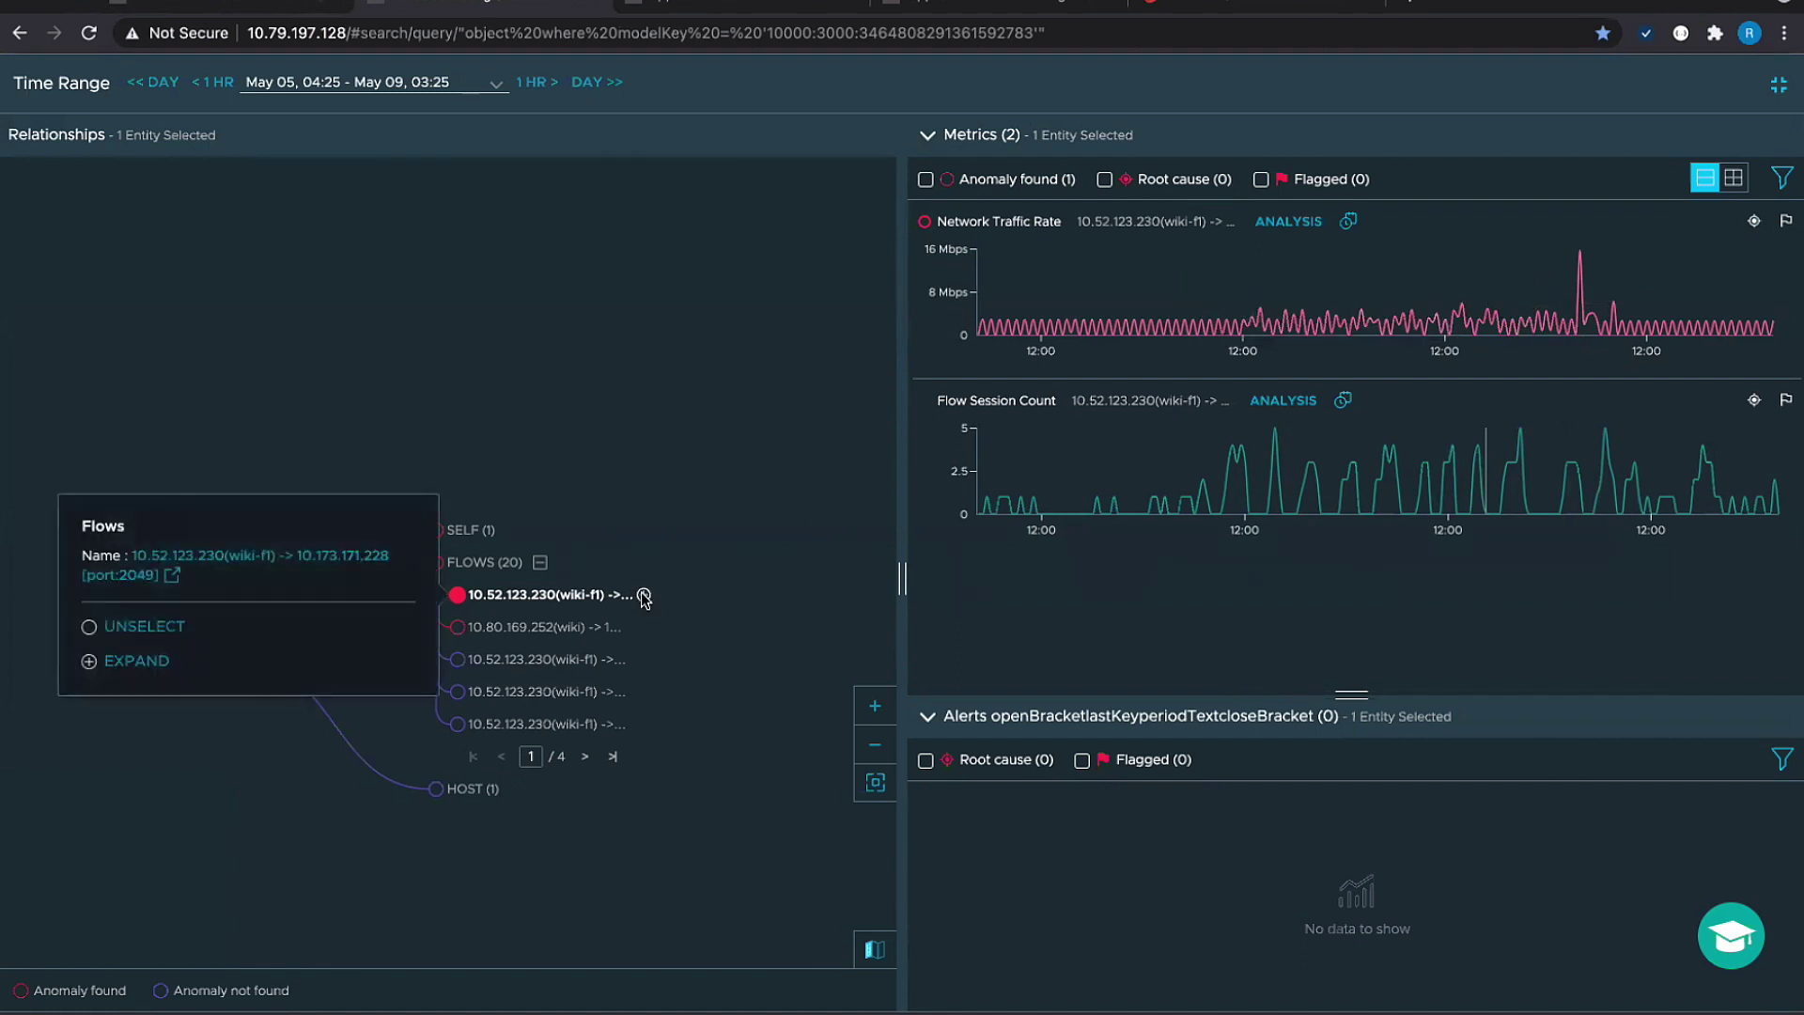
left_click(921, 506)
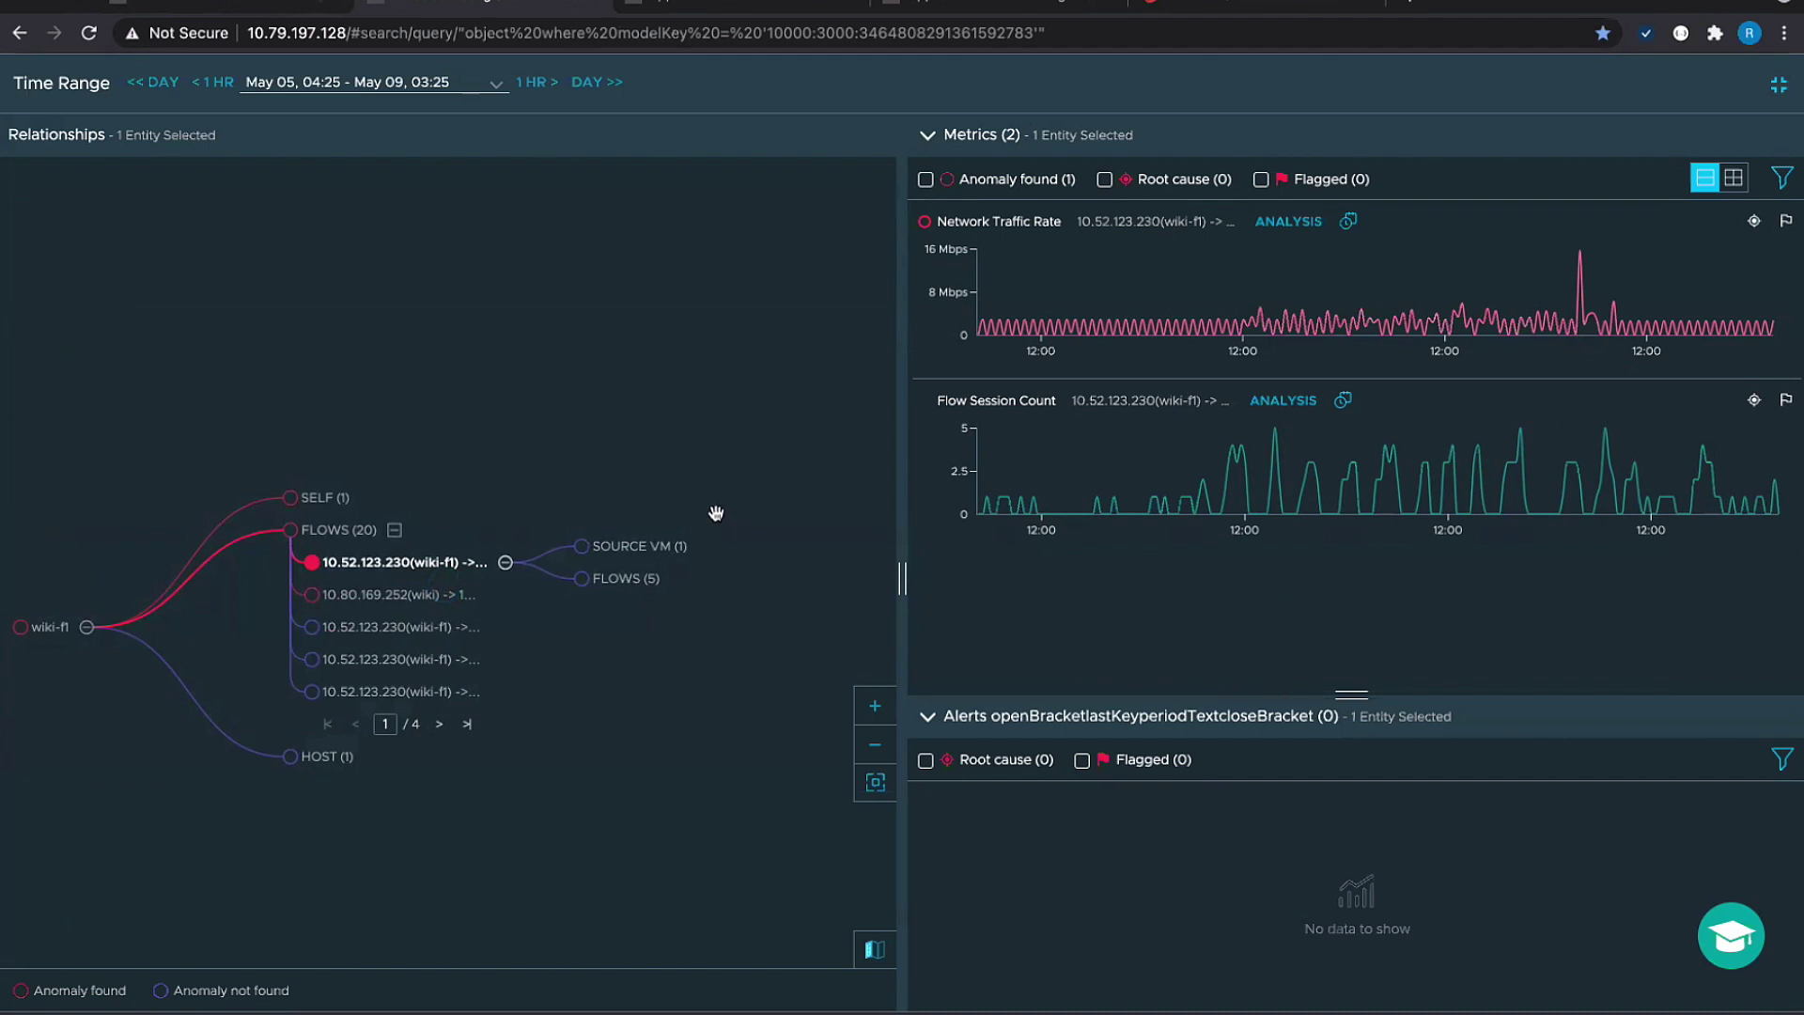
Select the 10.80.169.252 wiki flow on port 443 and review its Network Traffic Rate comparison.
left_click(506, 564)
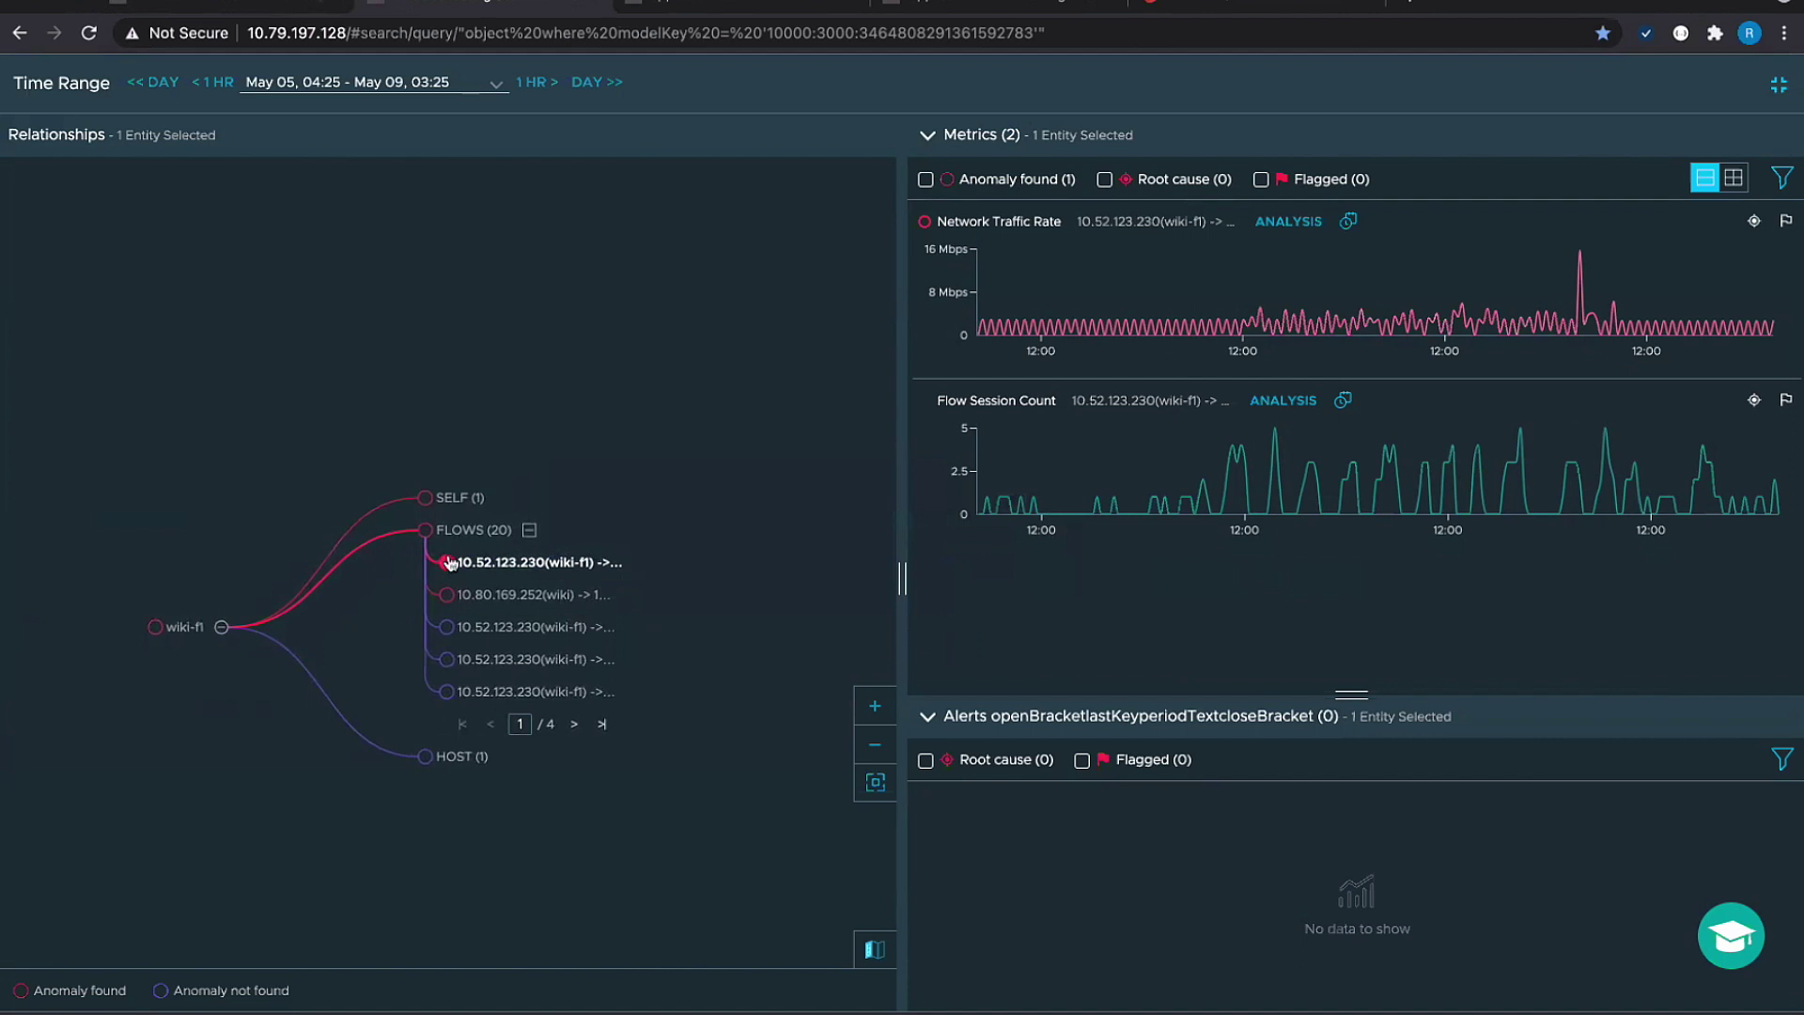
left_click(447, 564)
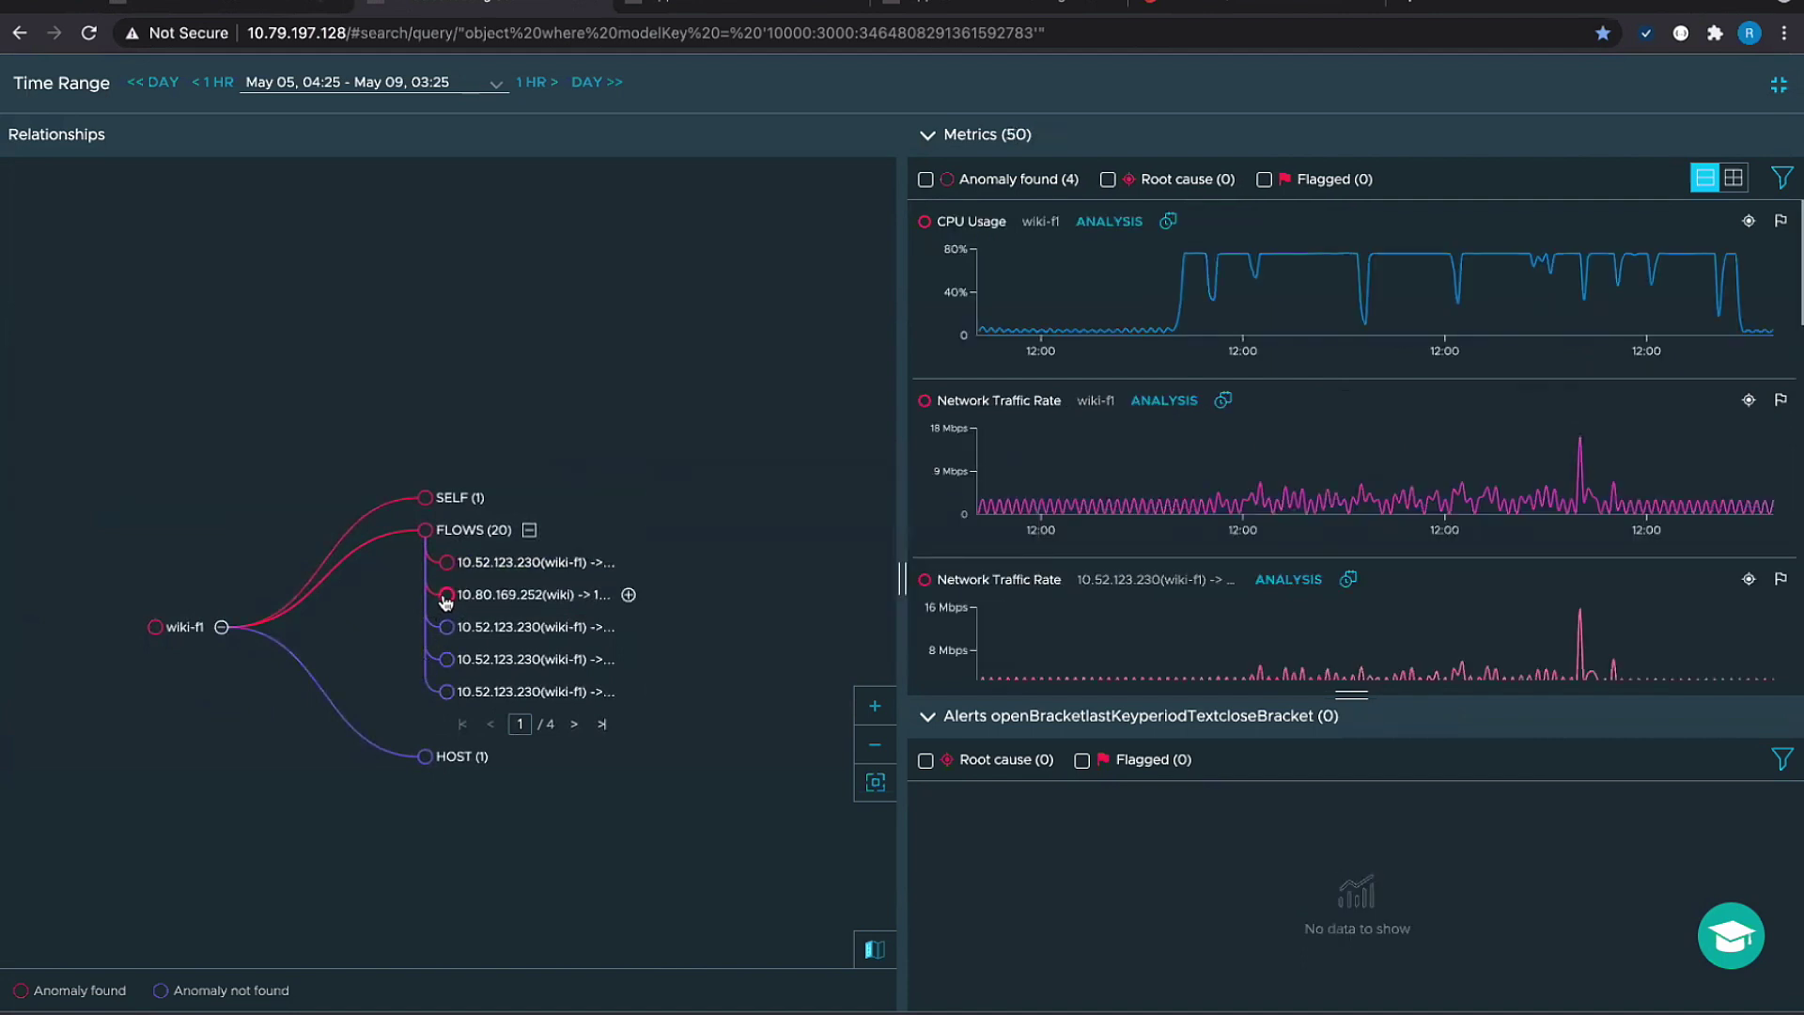
mouse_move(446, 602)
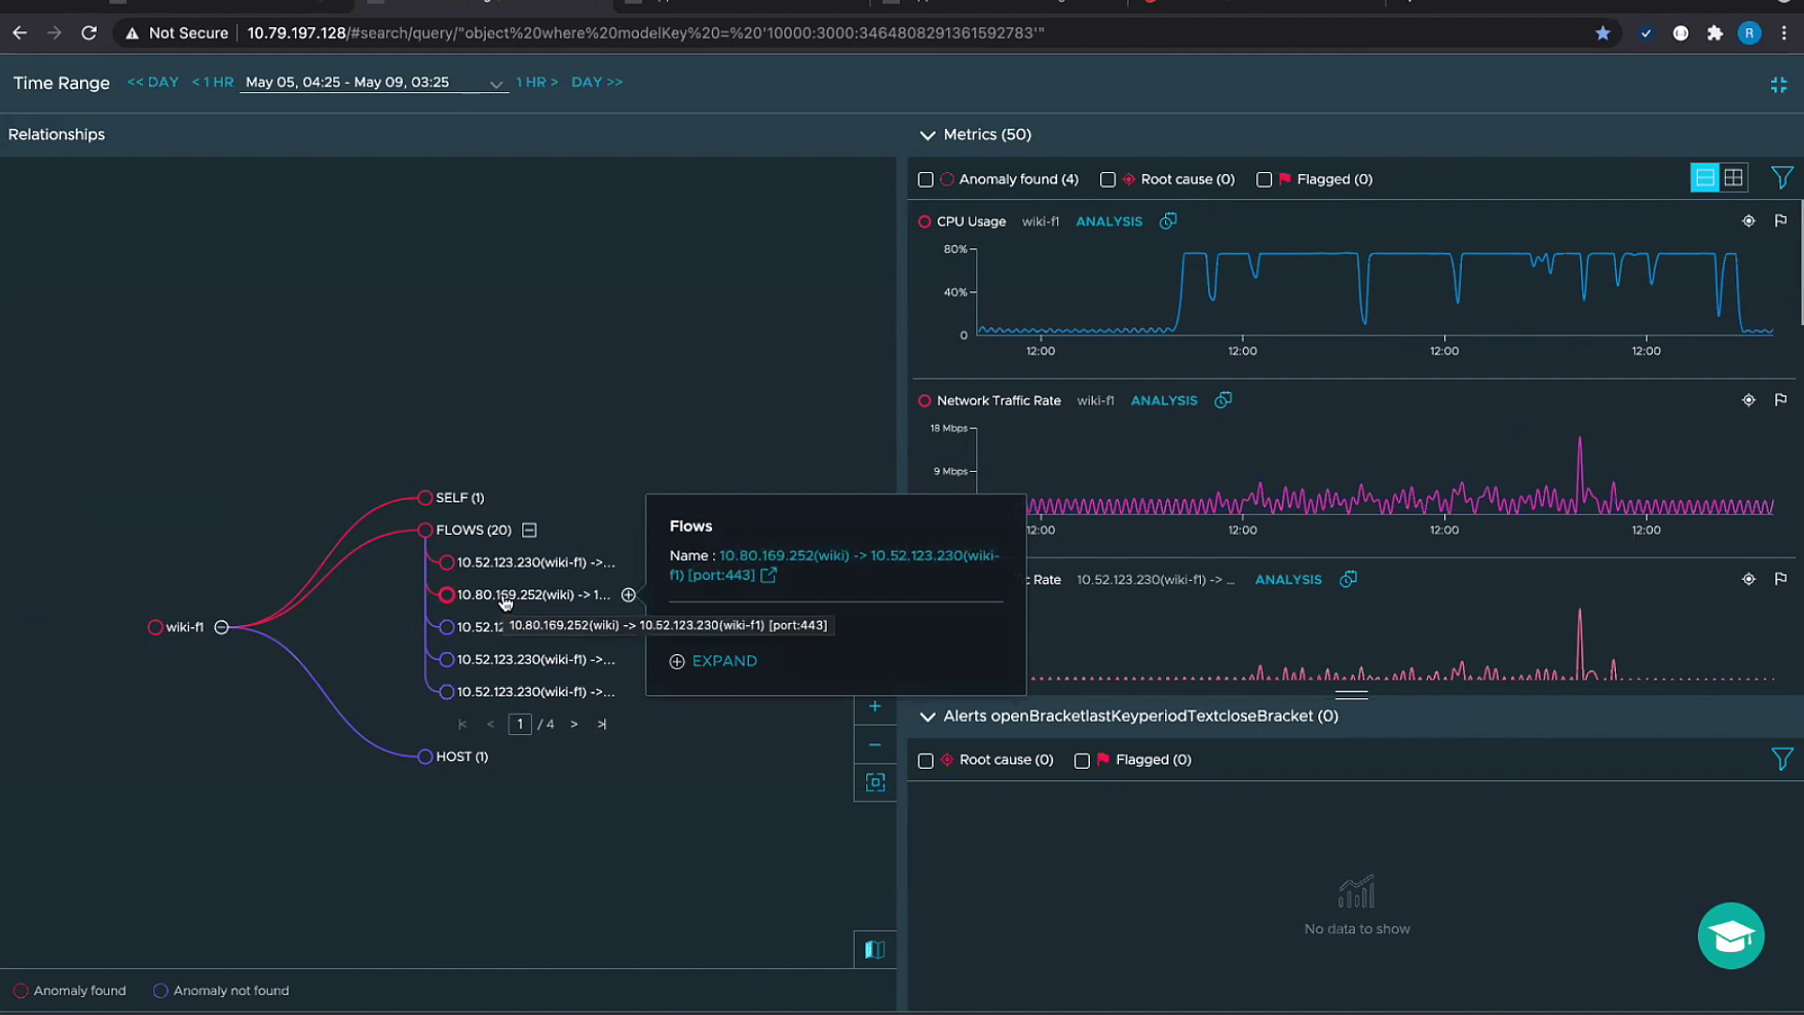
left_click(446, 595)
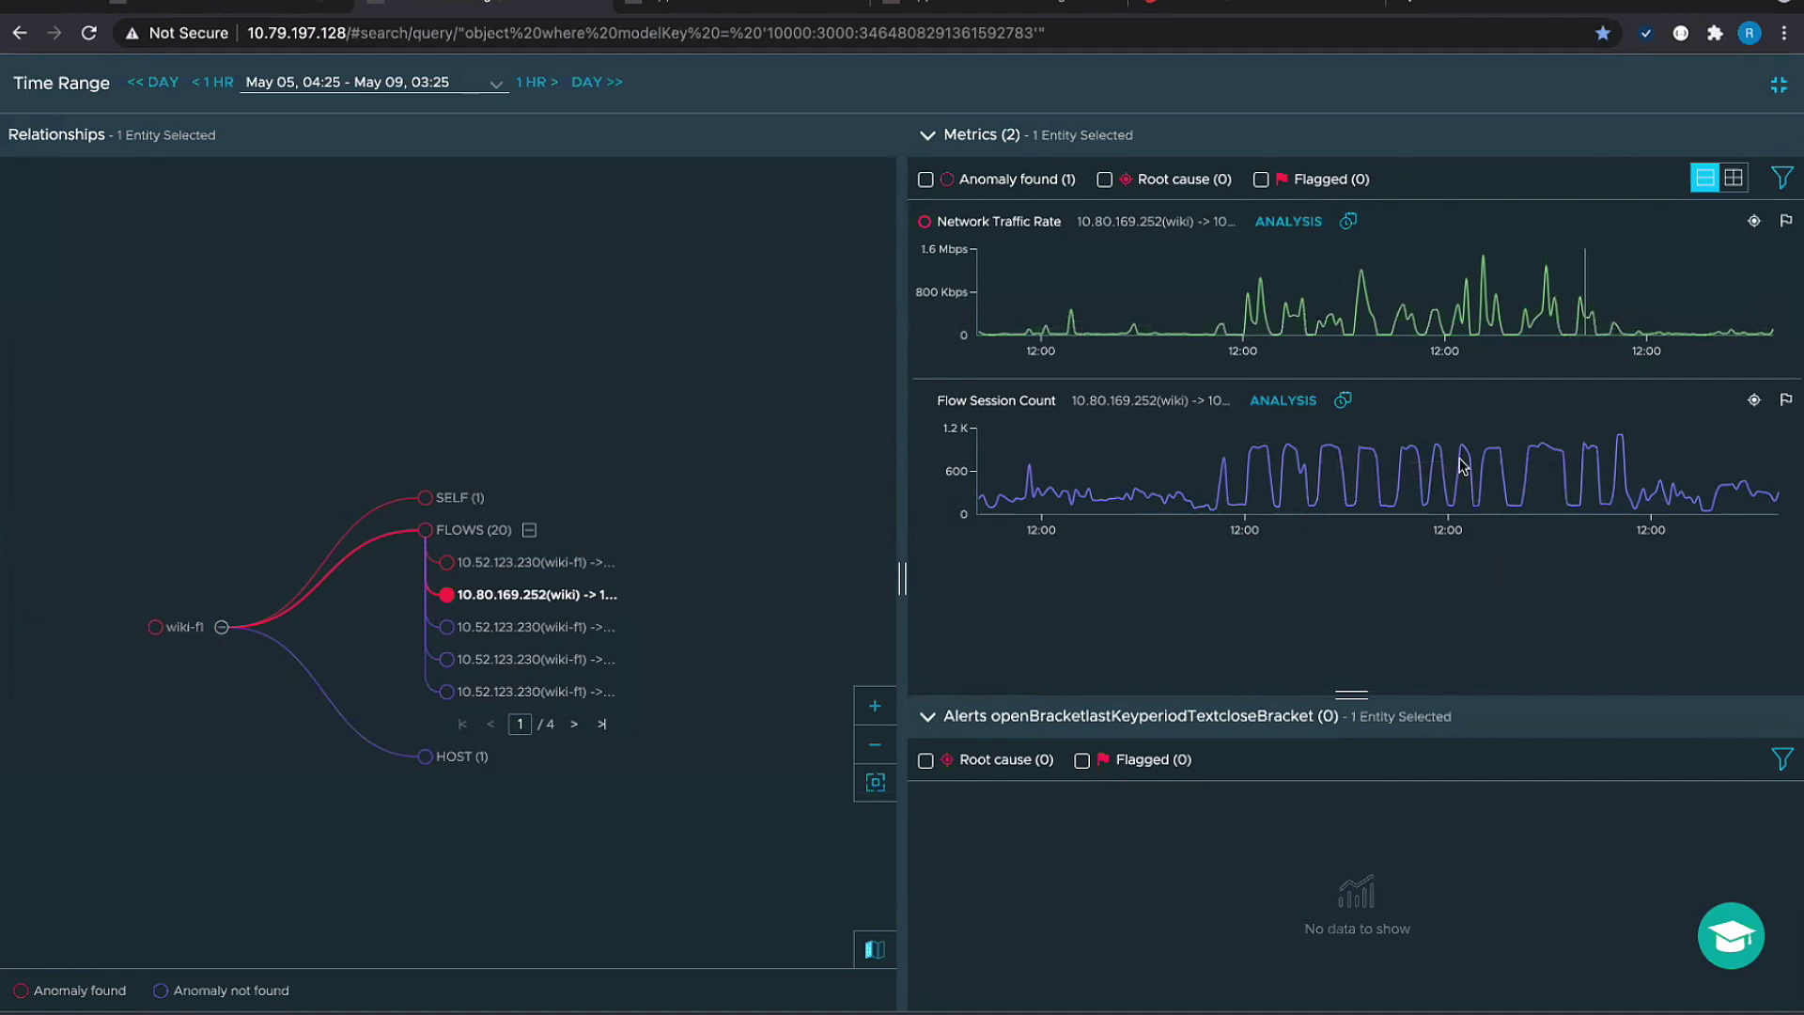
left_click(1292, 223)
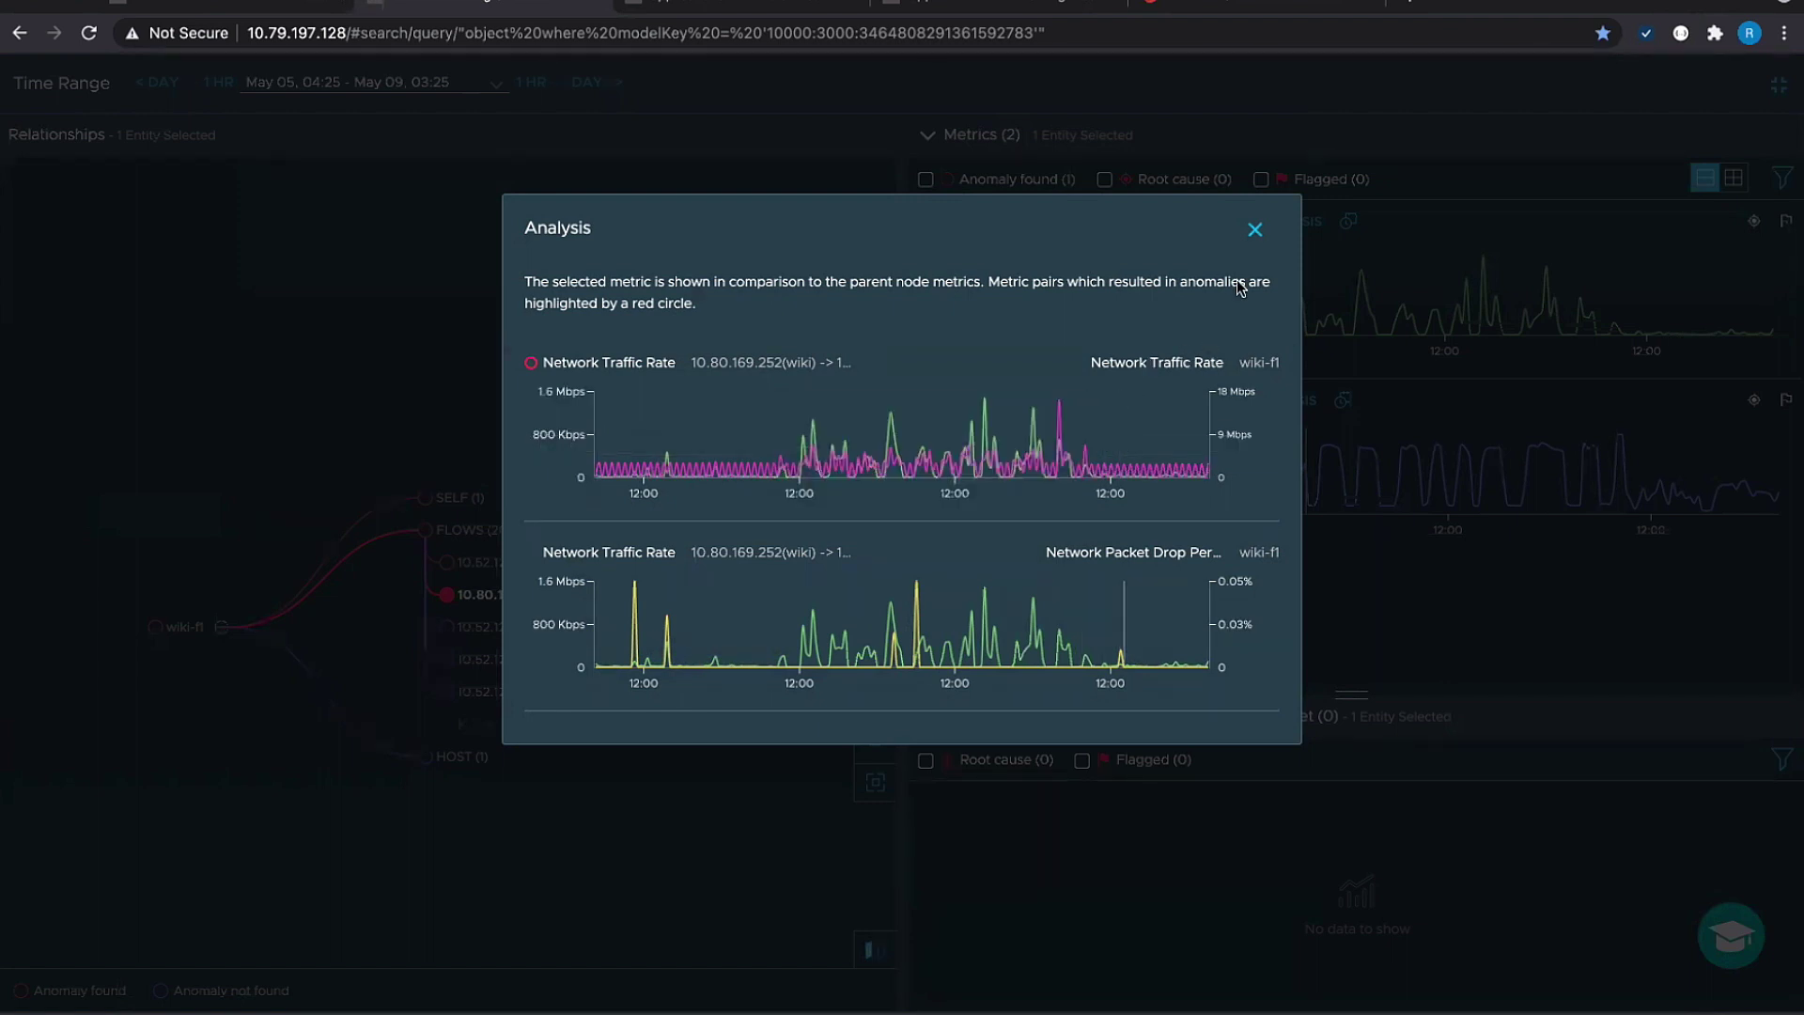
left_click(1256, 231)
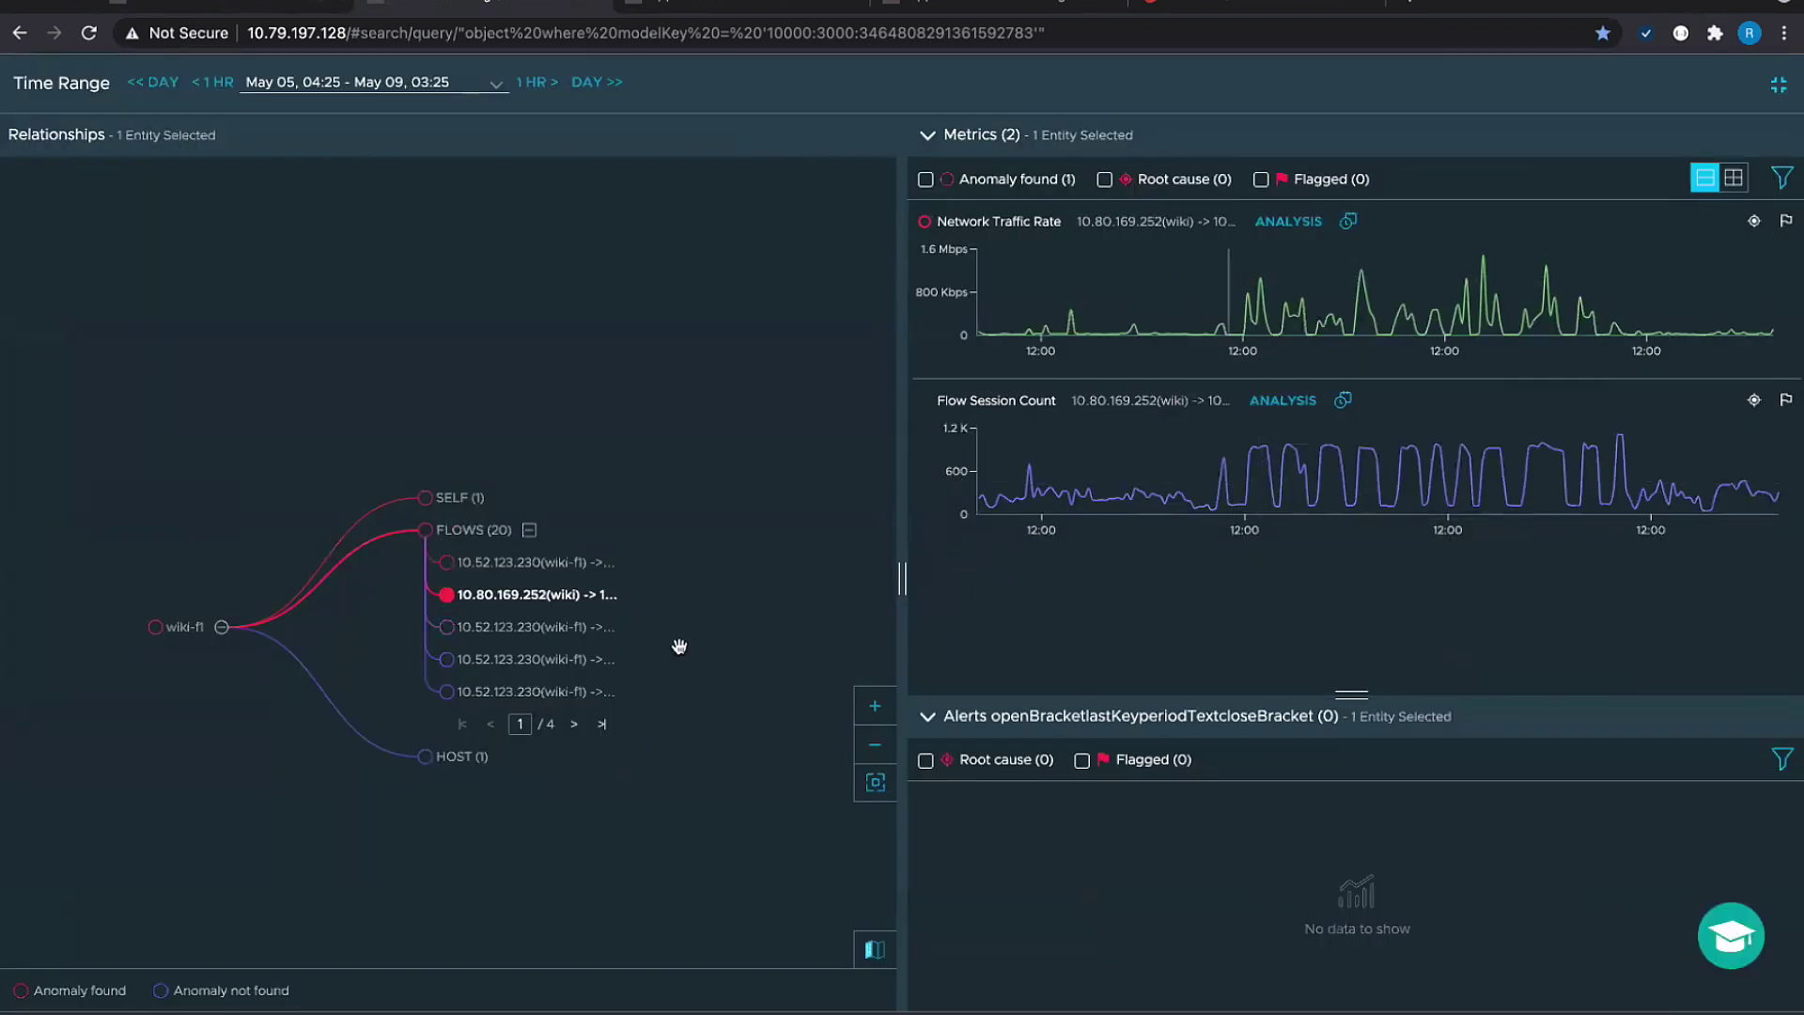
Expand the wiki flow's FLOWS (20) and select the 10.241.180.121 crawler flow to show its Flow Session Count.
mouse_move(555, 598)
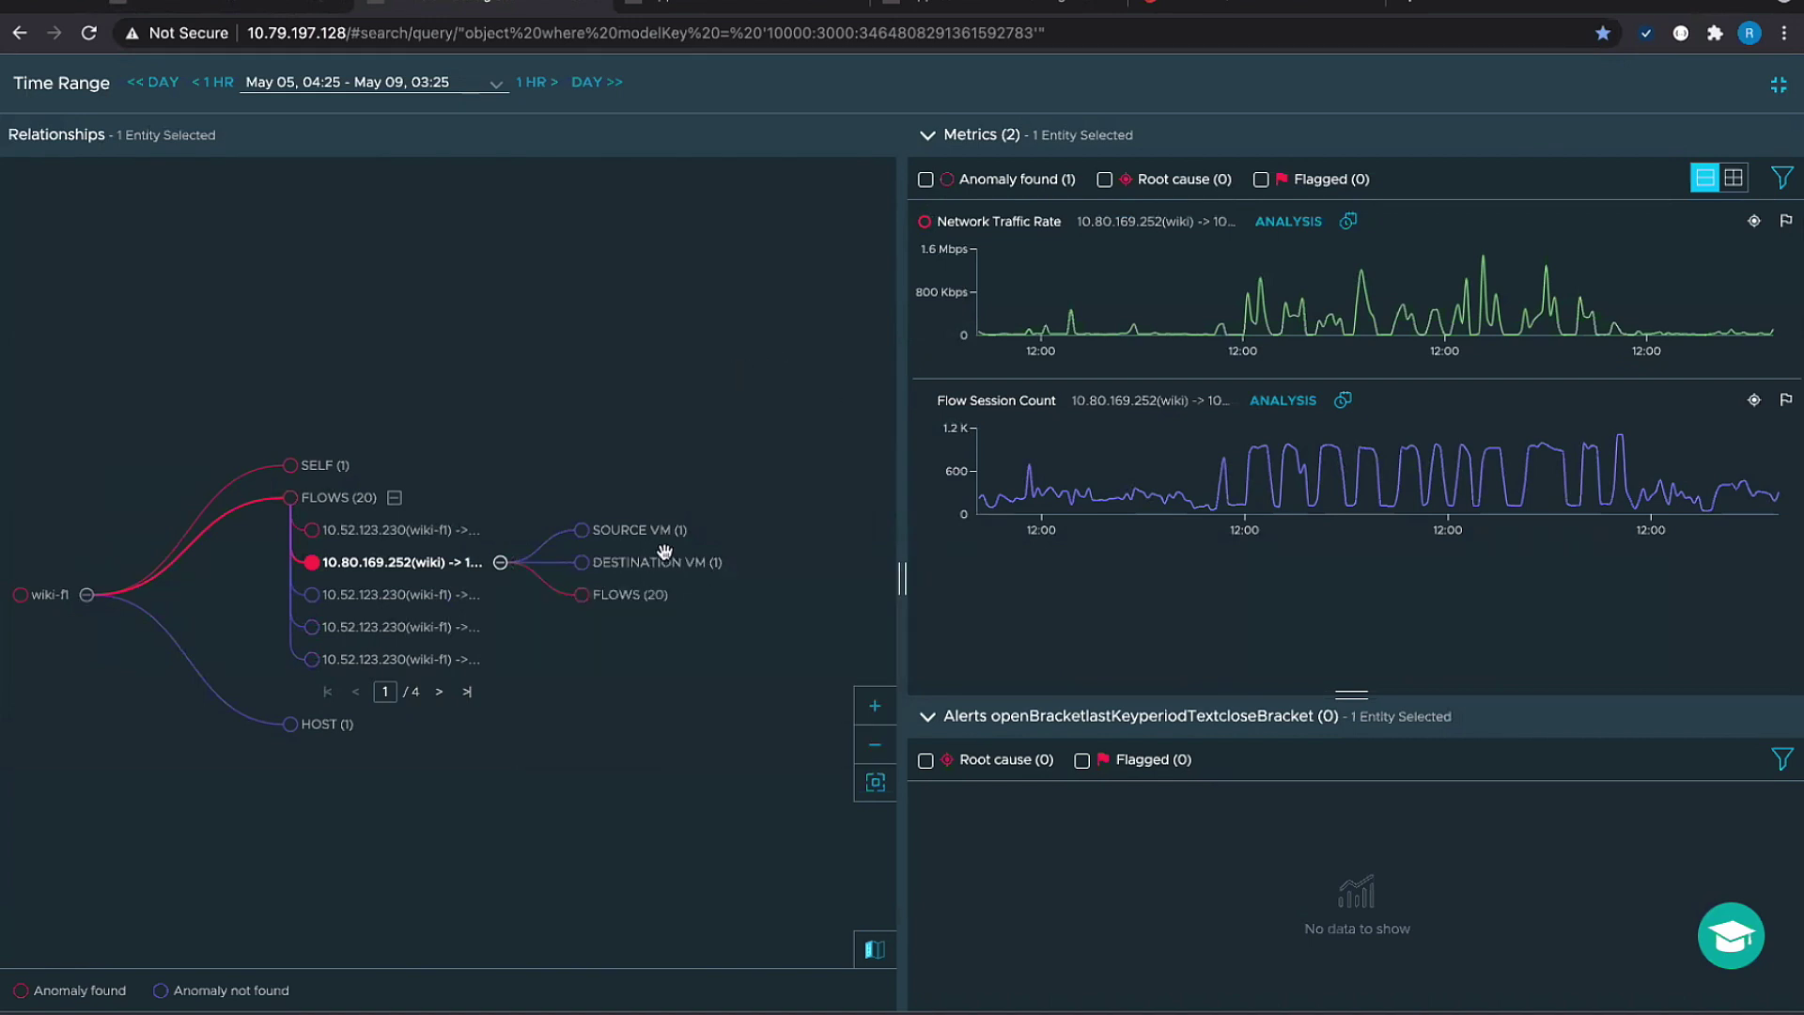
left_click(669, 594)
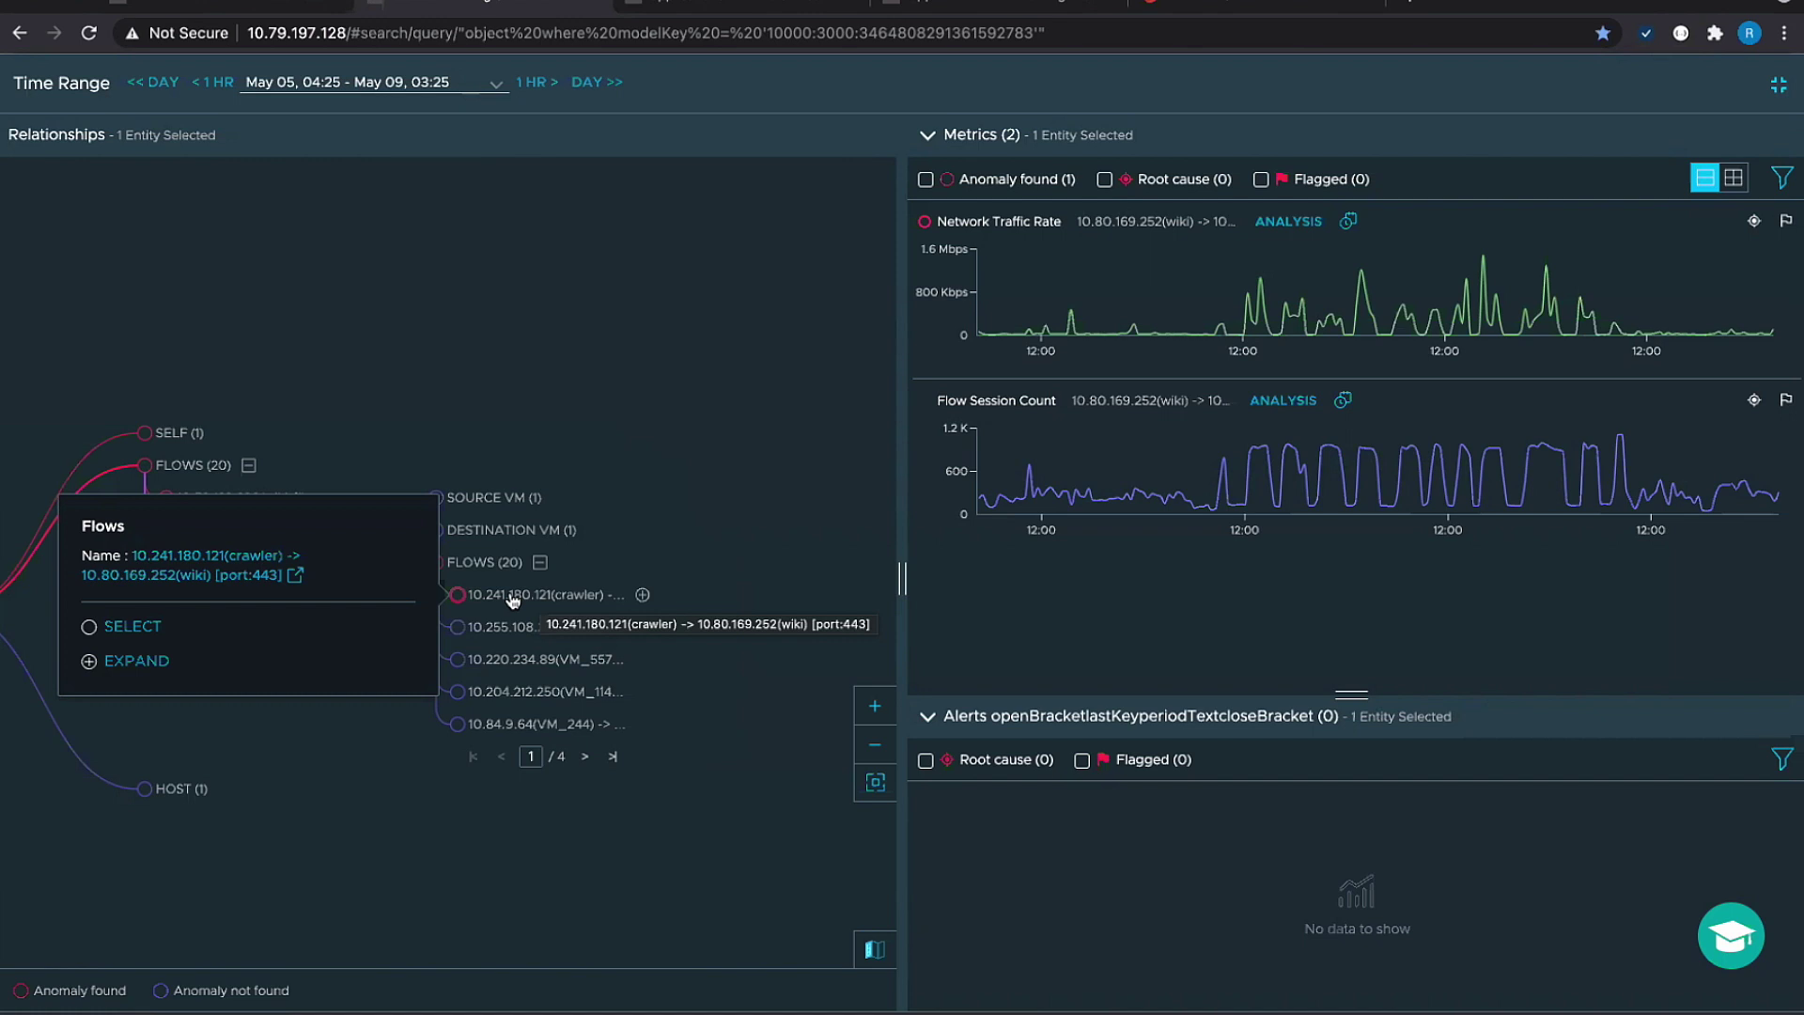
left_click(458, 593)
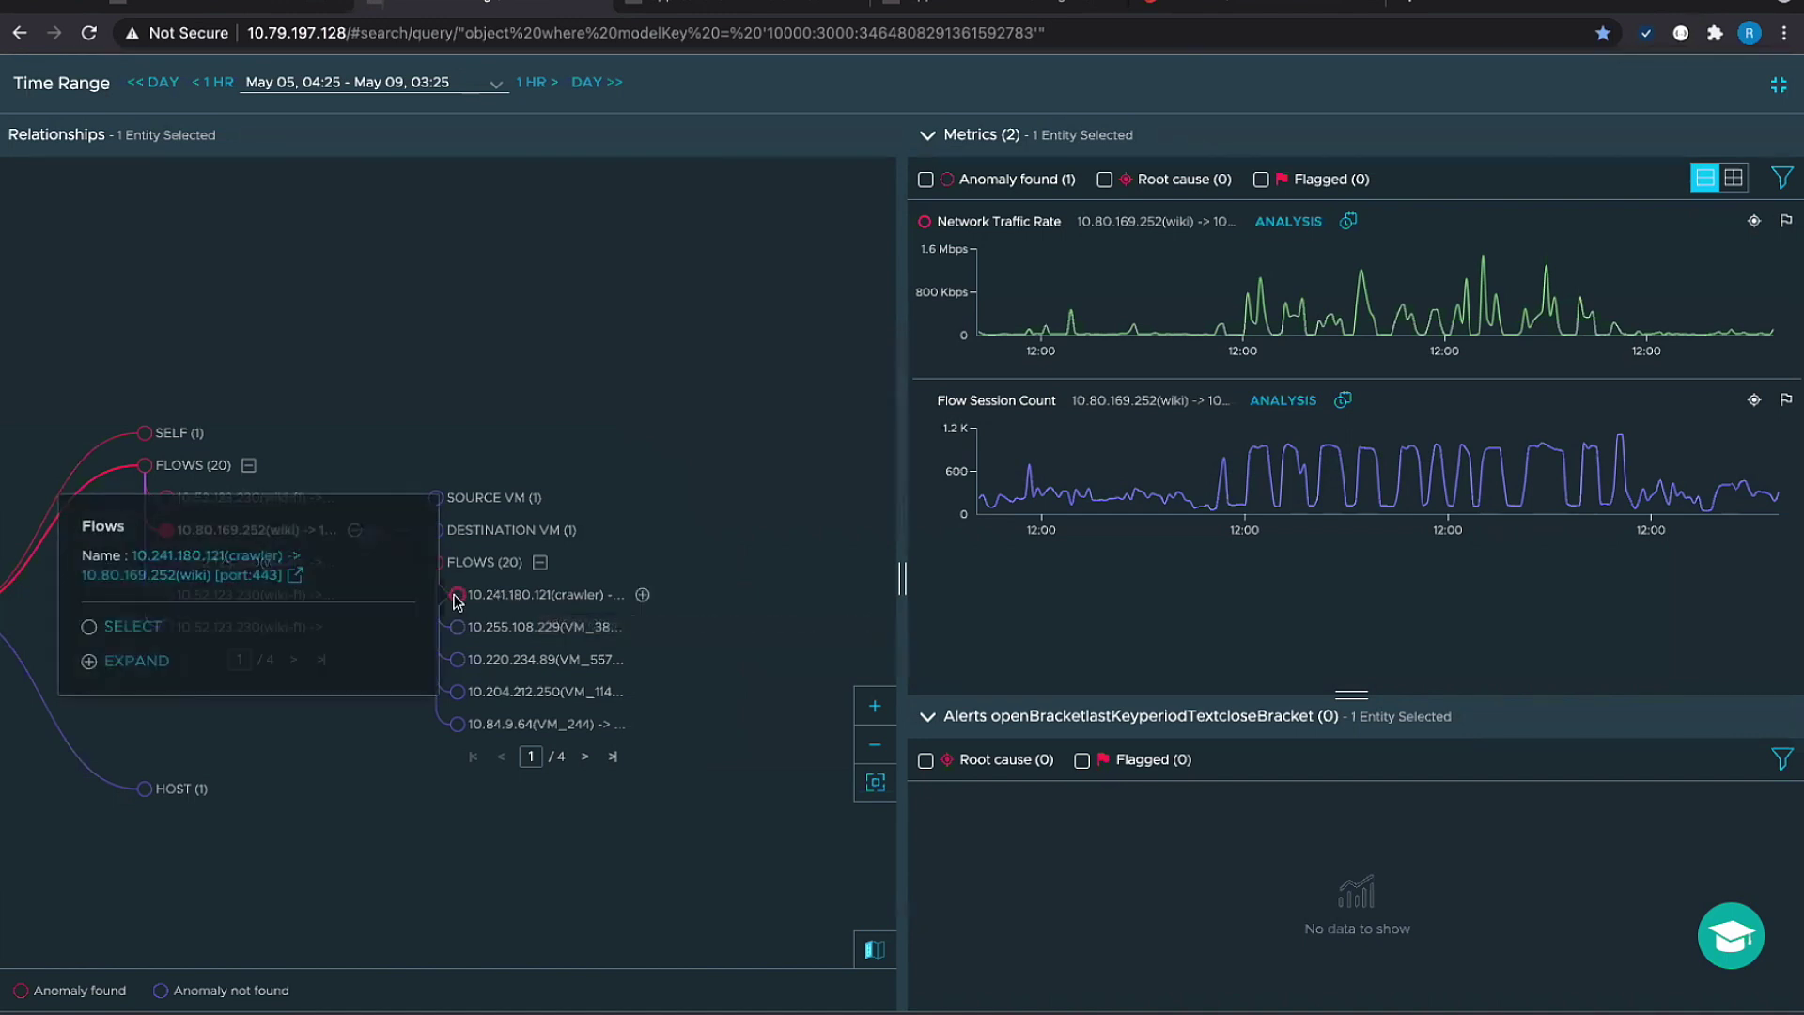
left_click(244, 594)
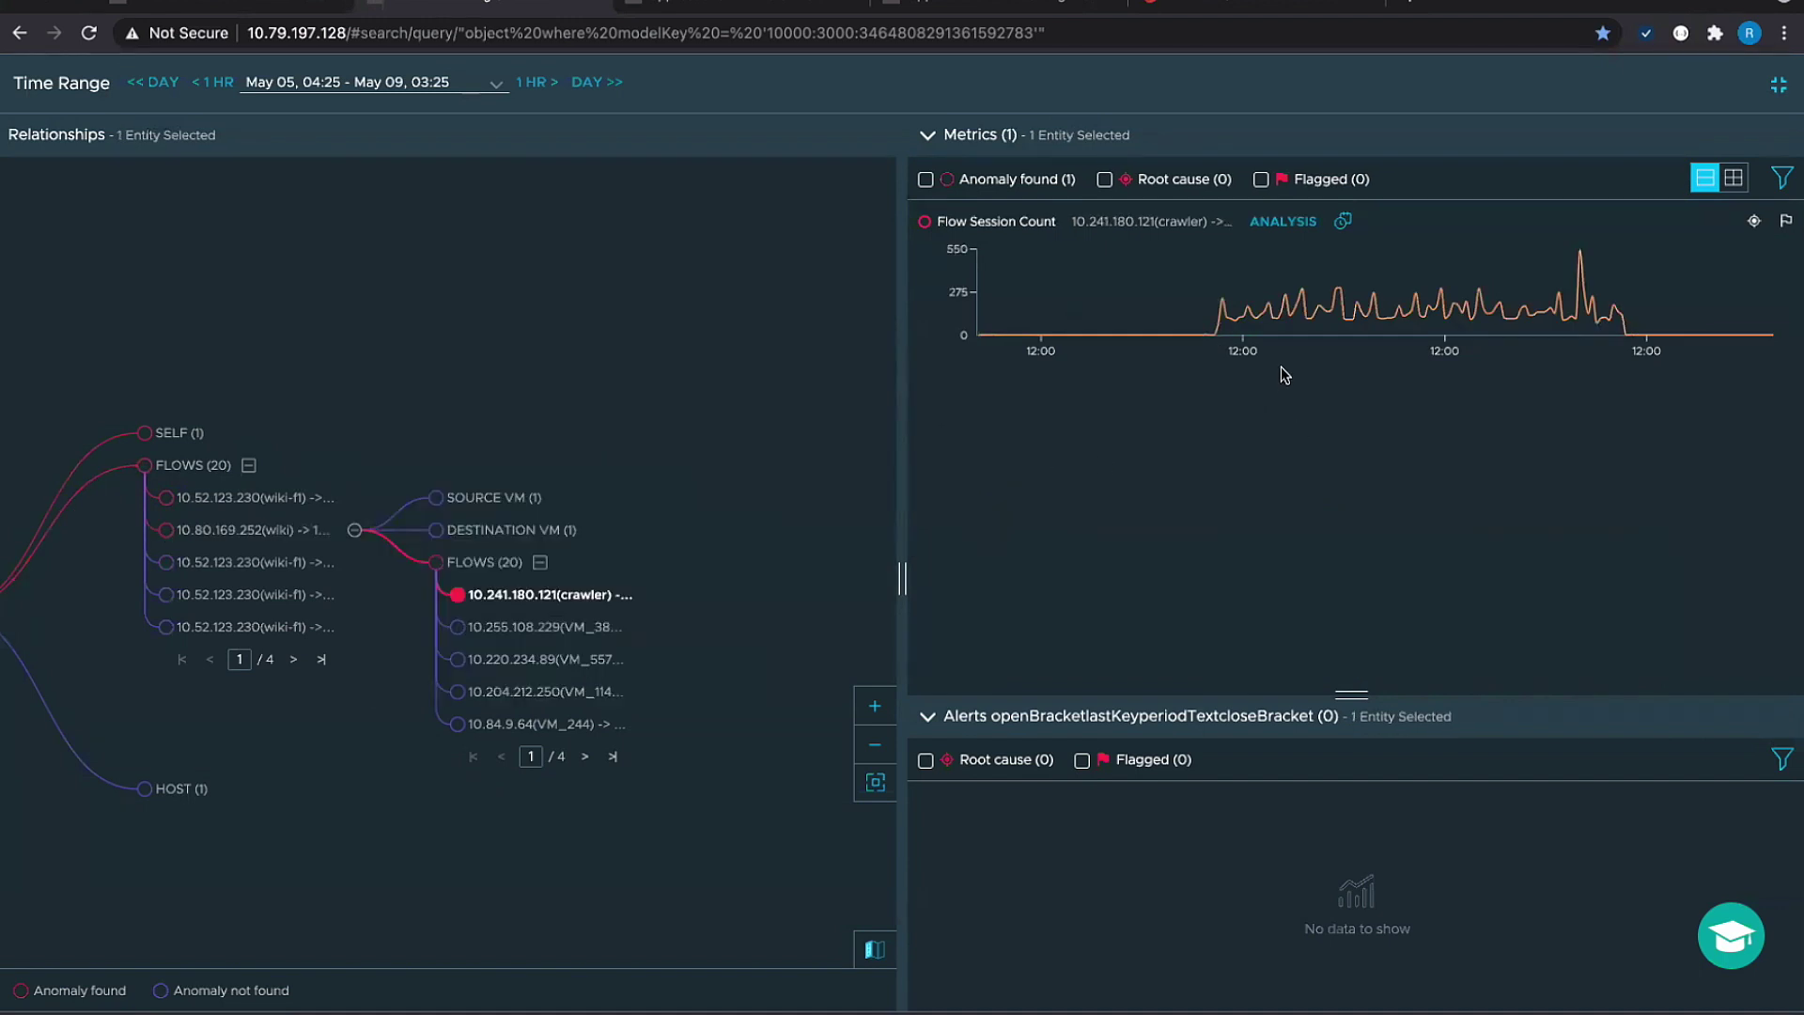
mouse_move(1330, 324)
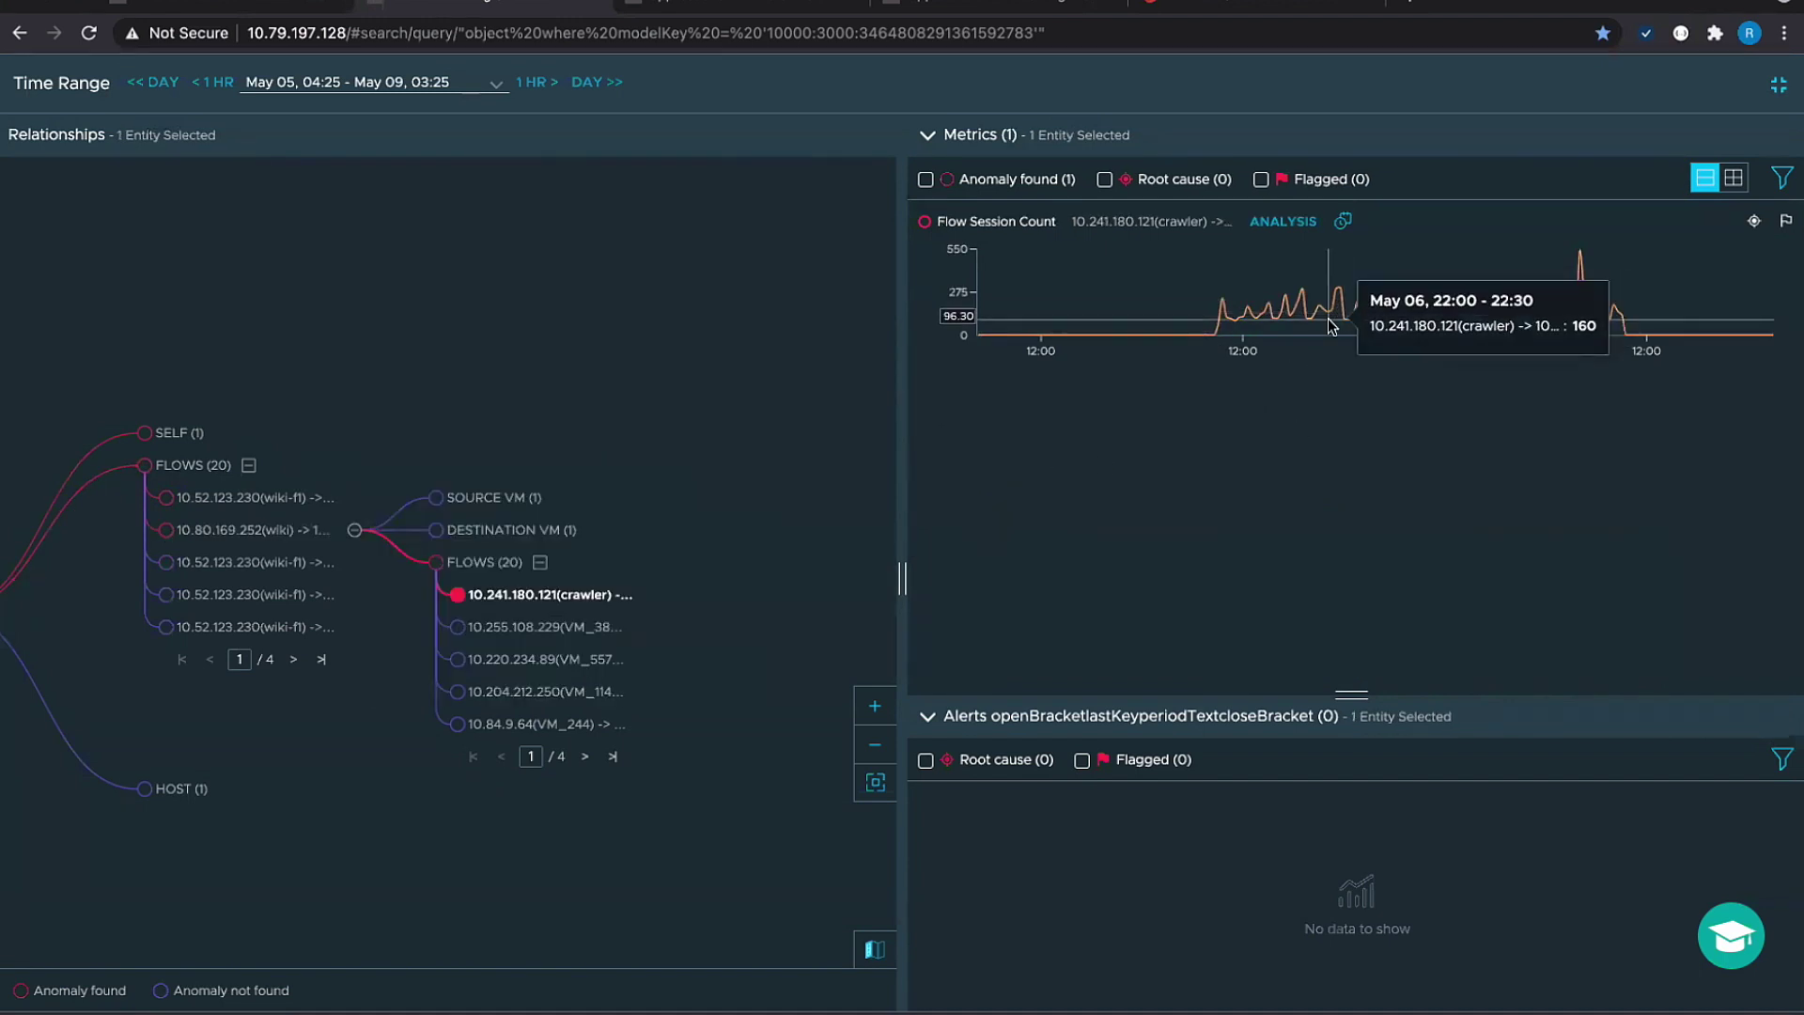
left_click(1297, 222)
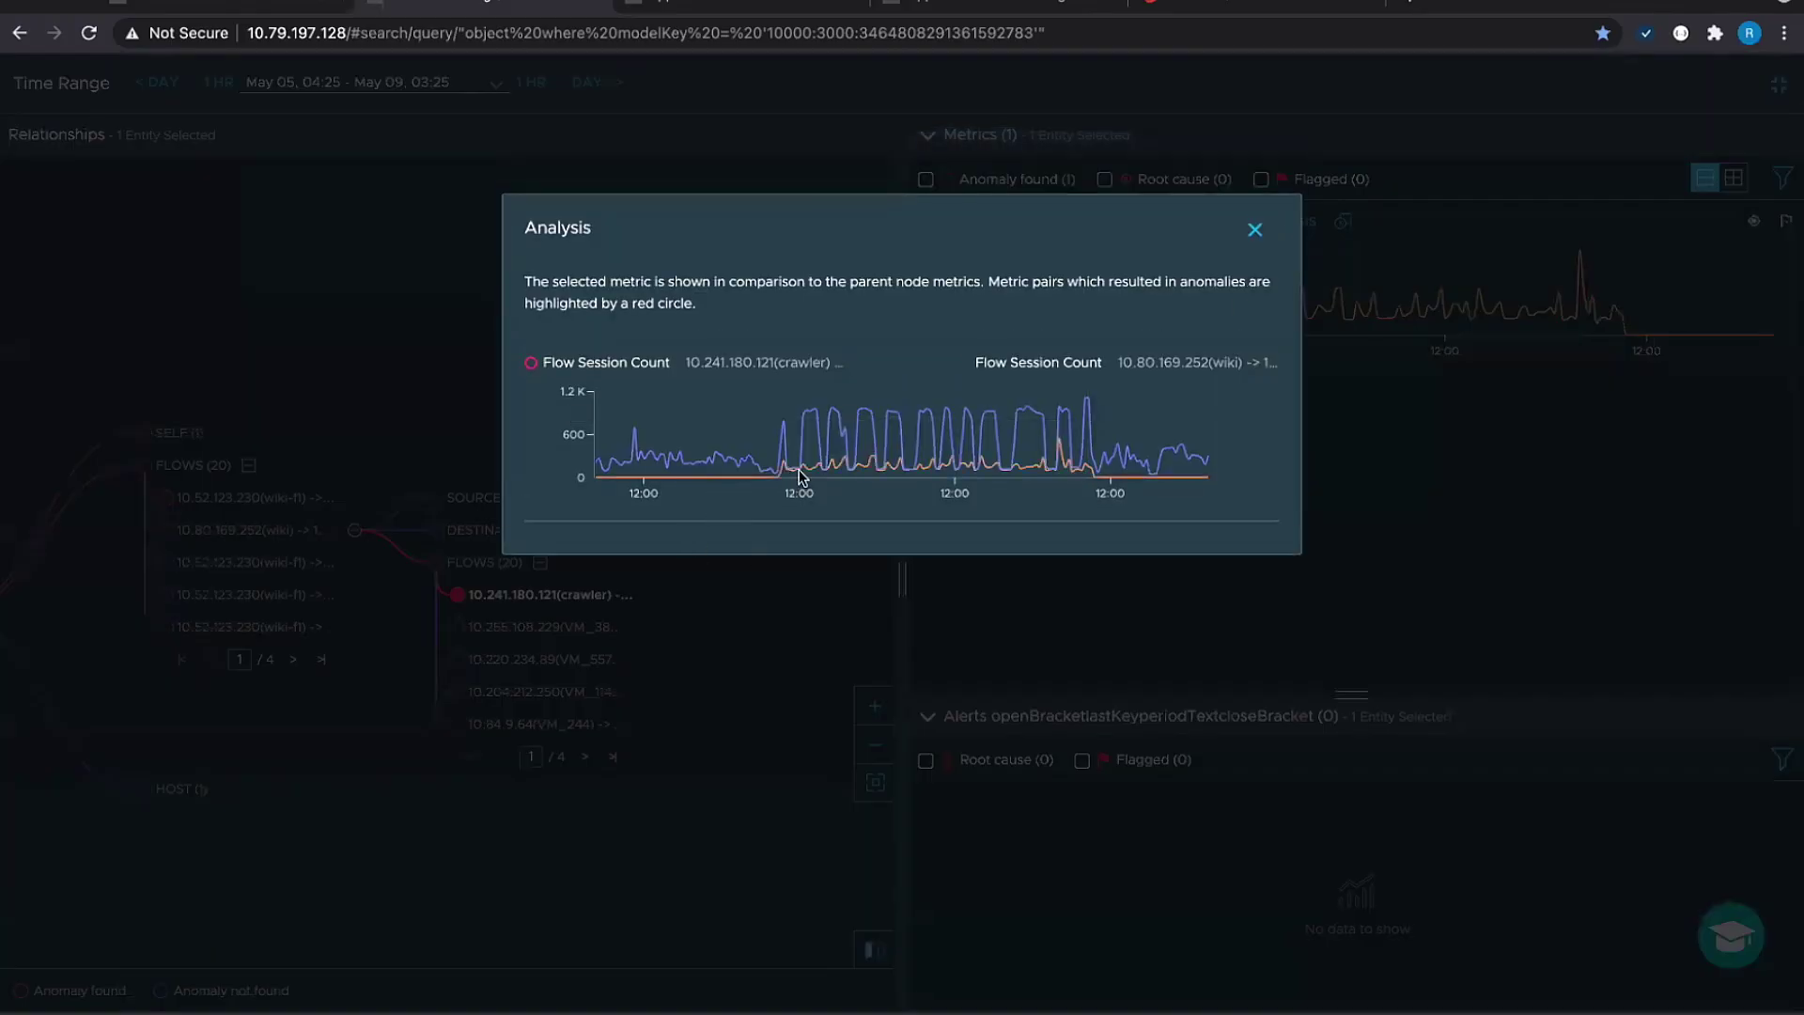
mouse_move(833, 467)
left_click(1257, 232)
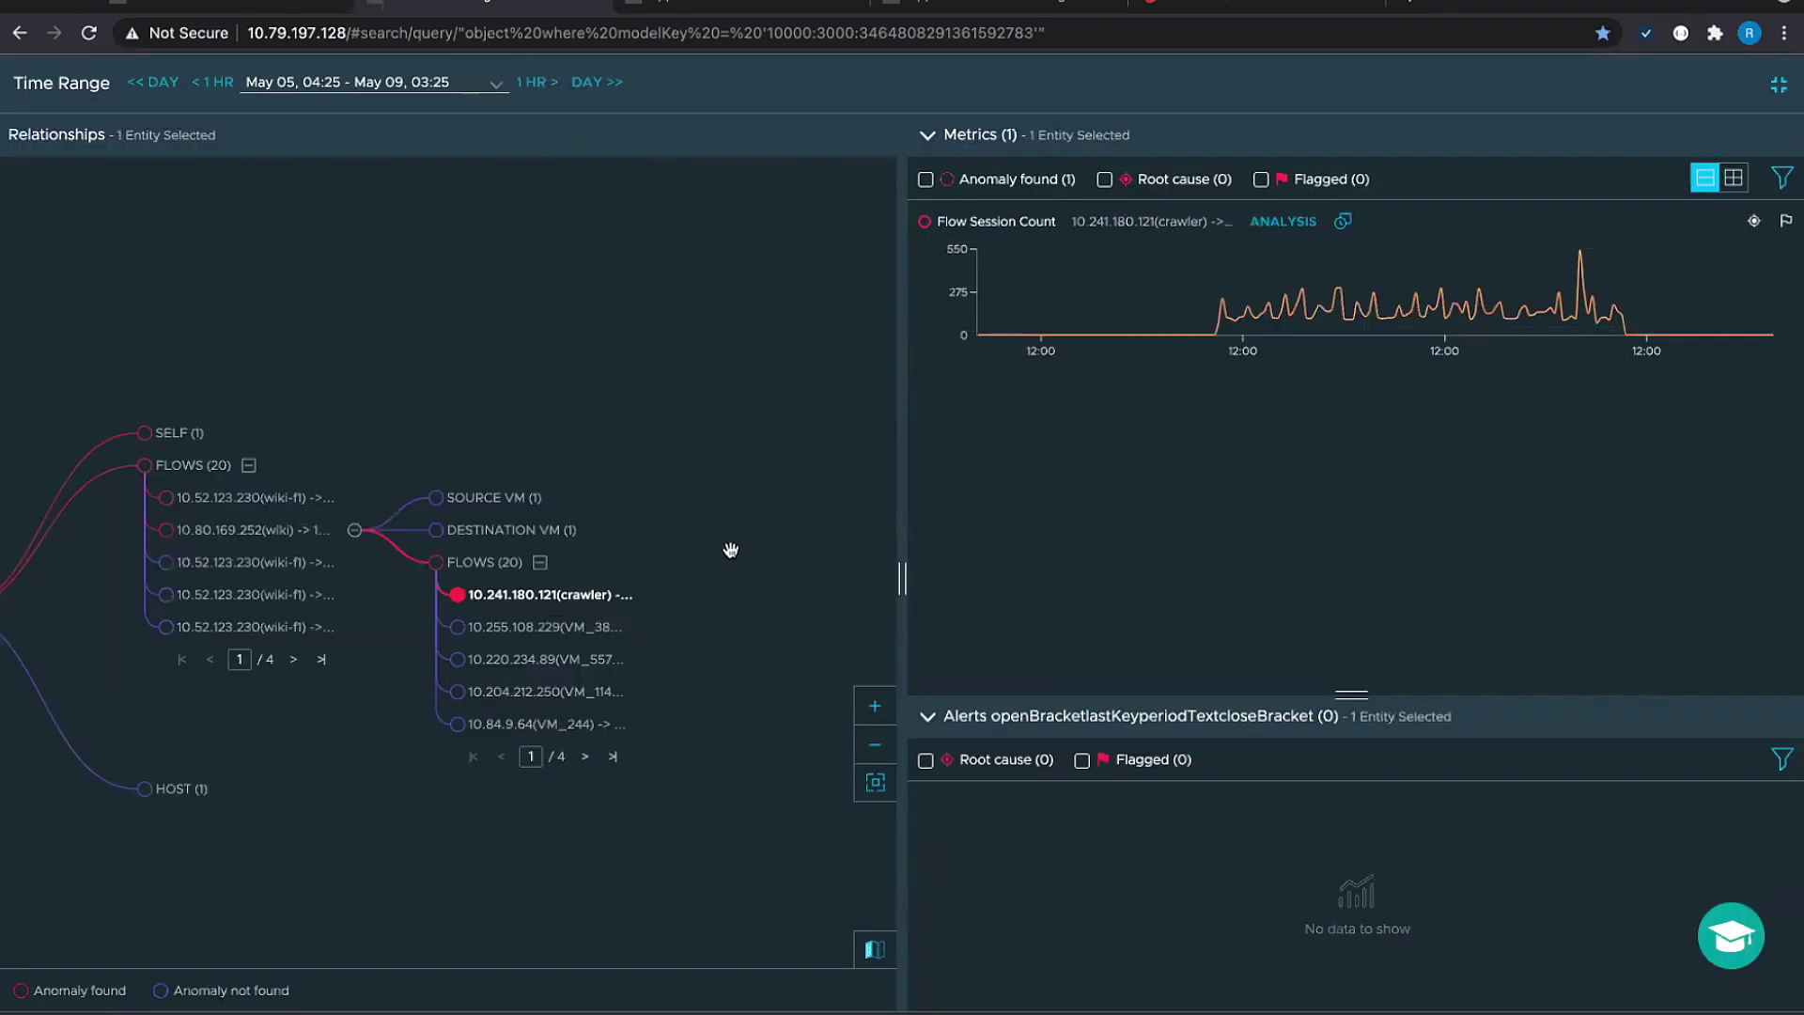
left_click(552, 602)
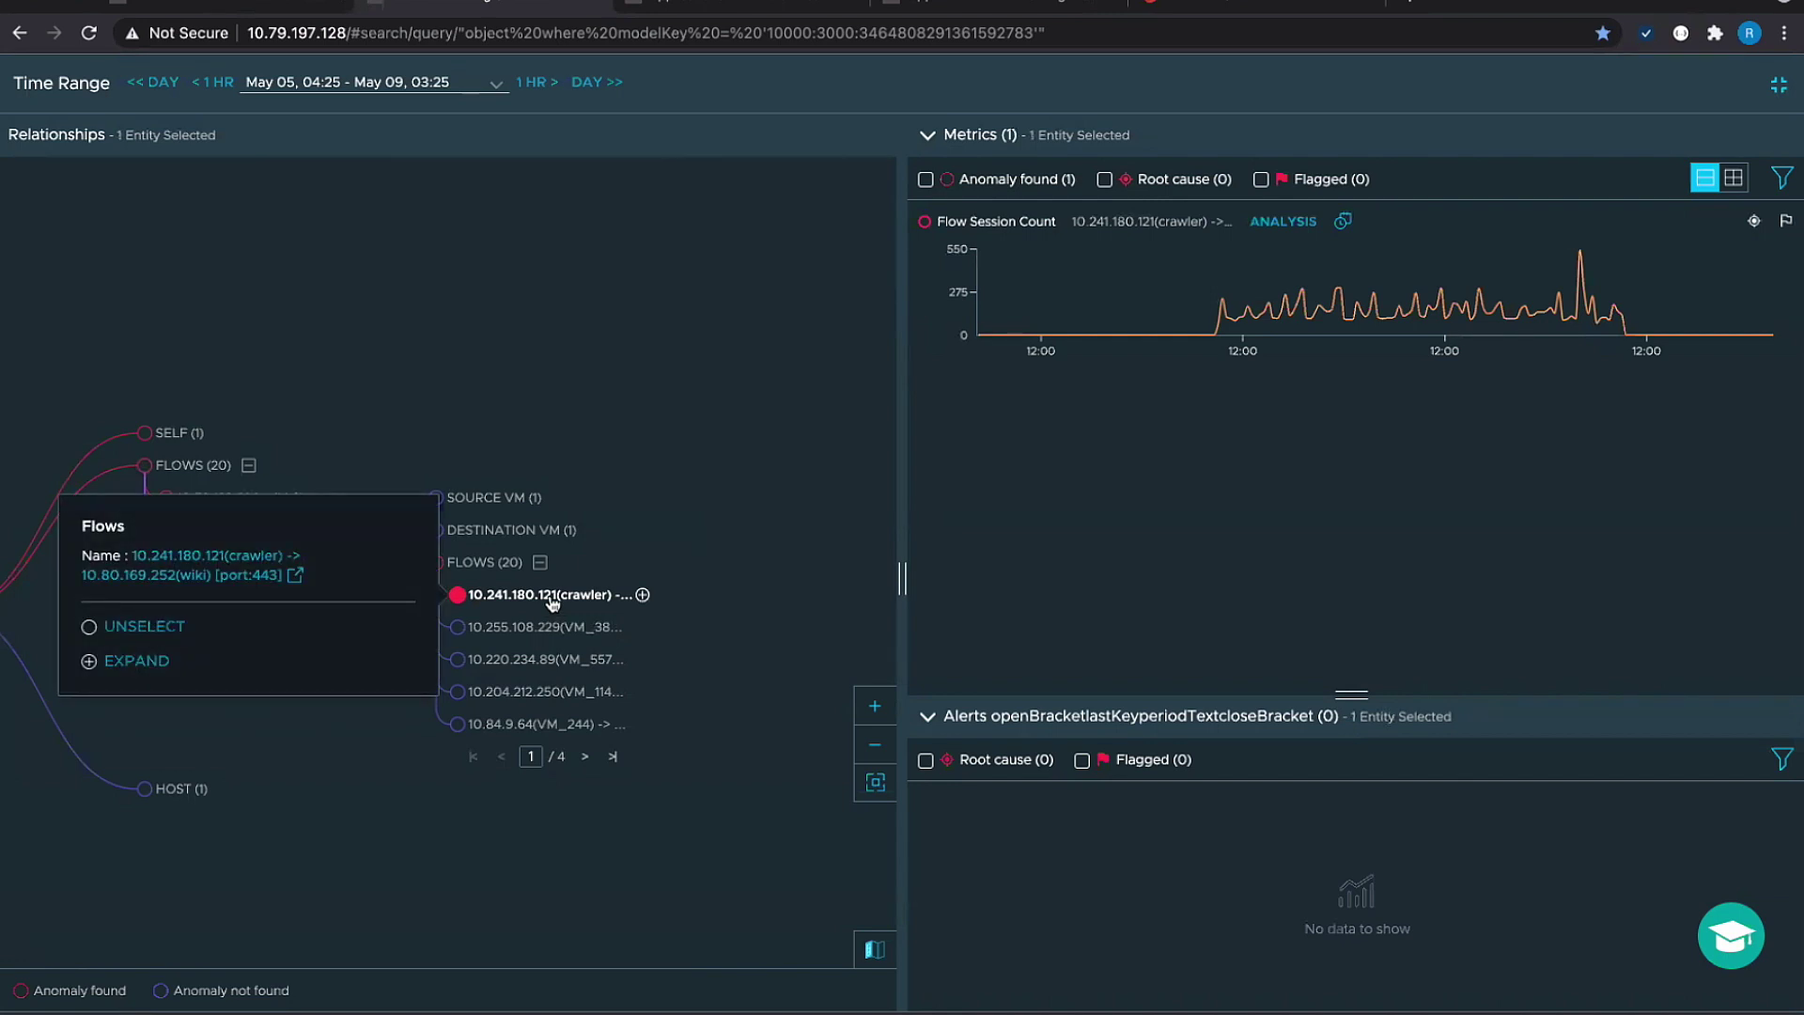
Expand crawler flow 10.241.180.121 into SOURCE VM and DESTINATION VM, then pan to see the tree.
left_click(644, 596)
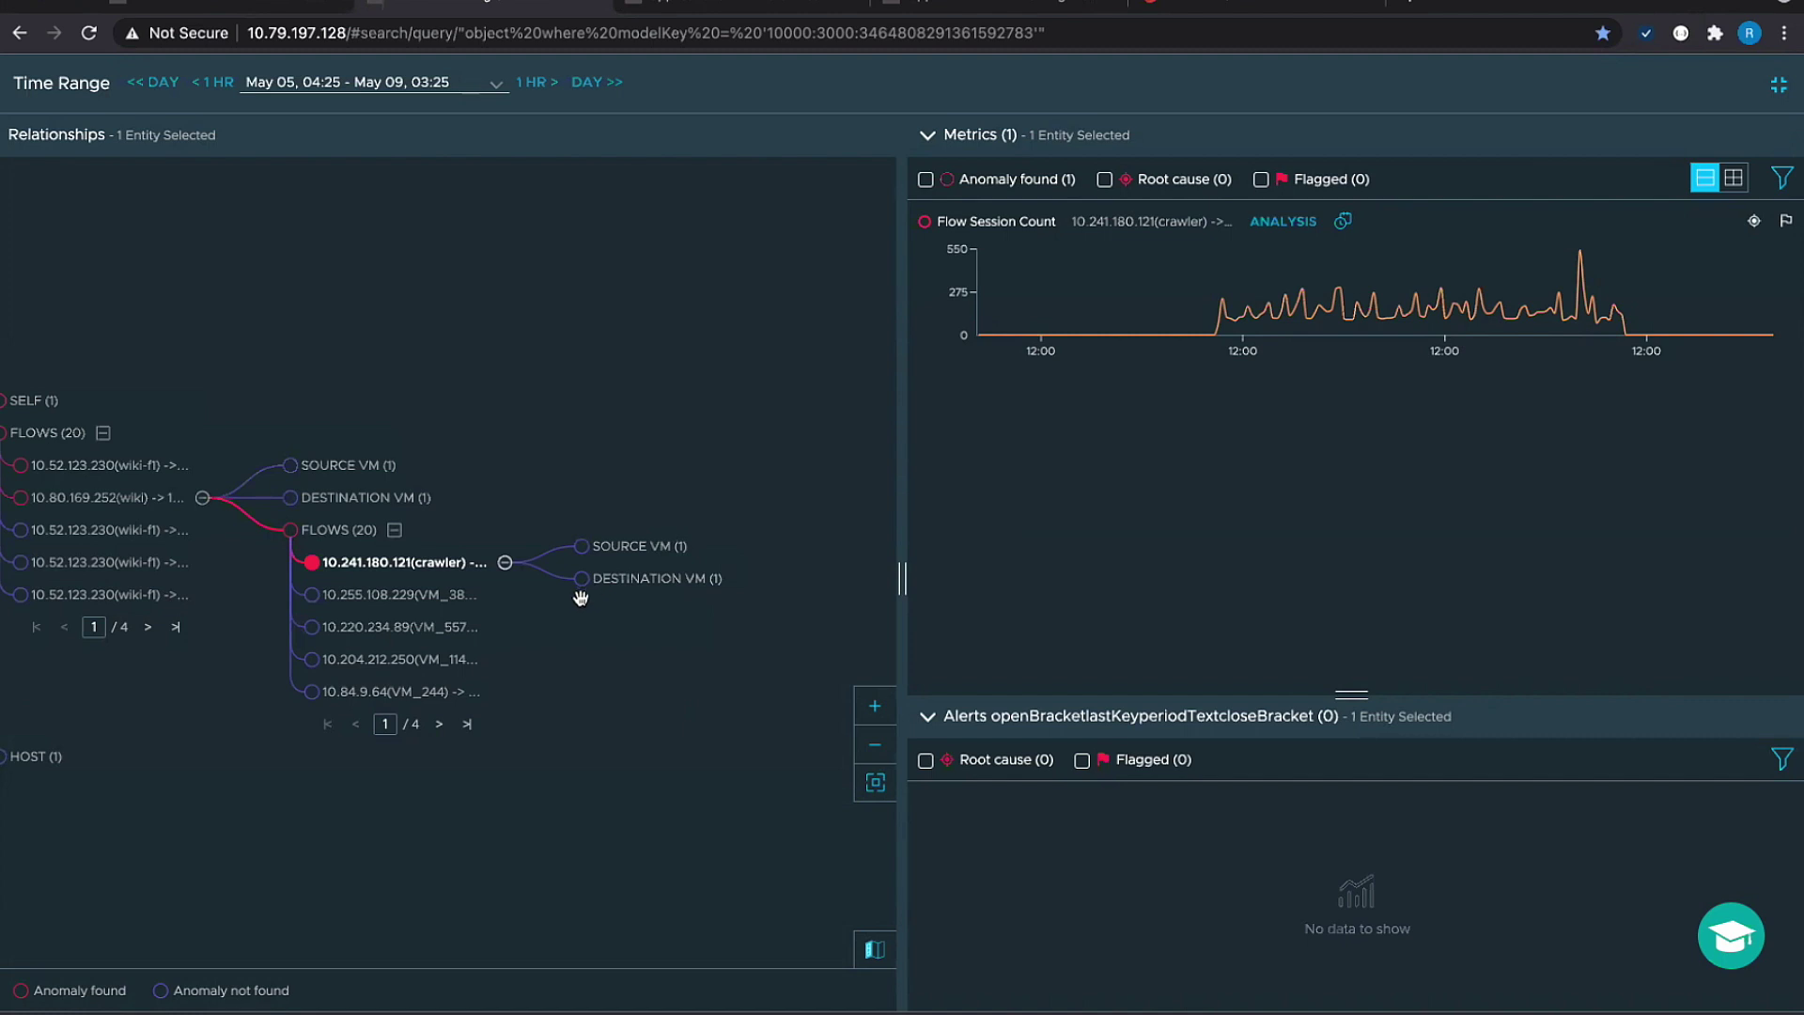
mouse_move(391, 567)
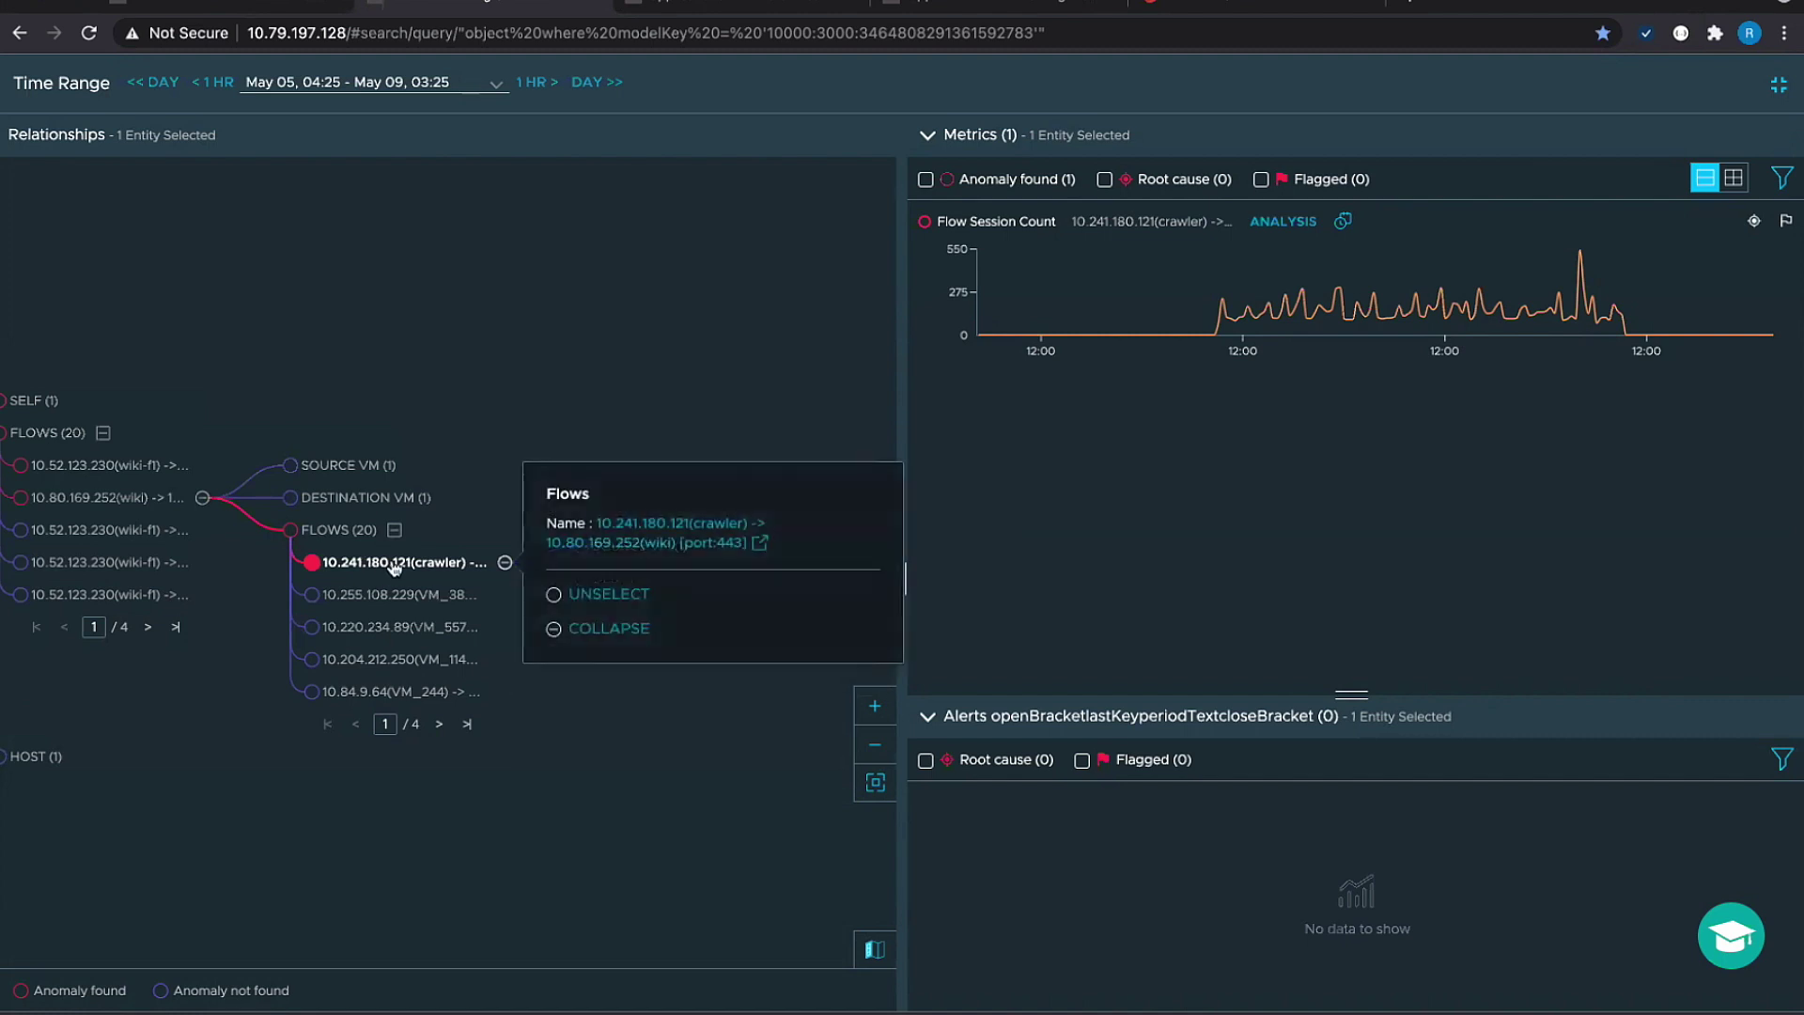
left_click(400, 564)
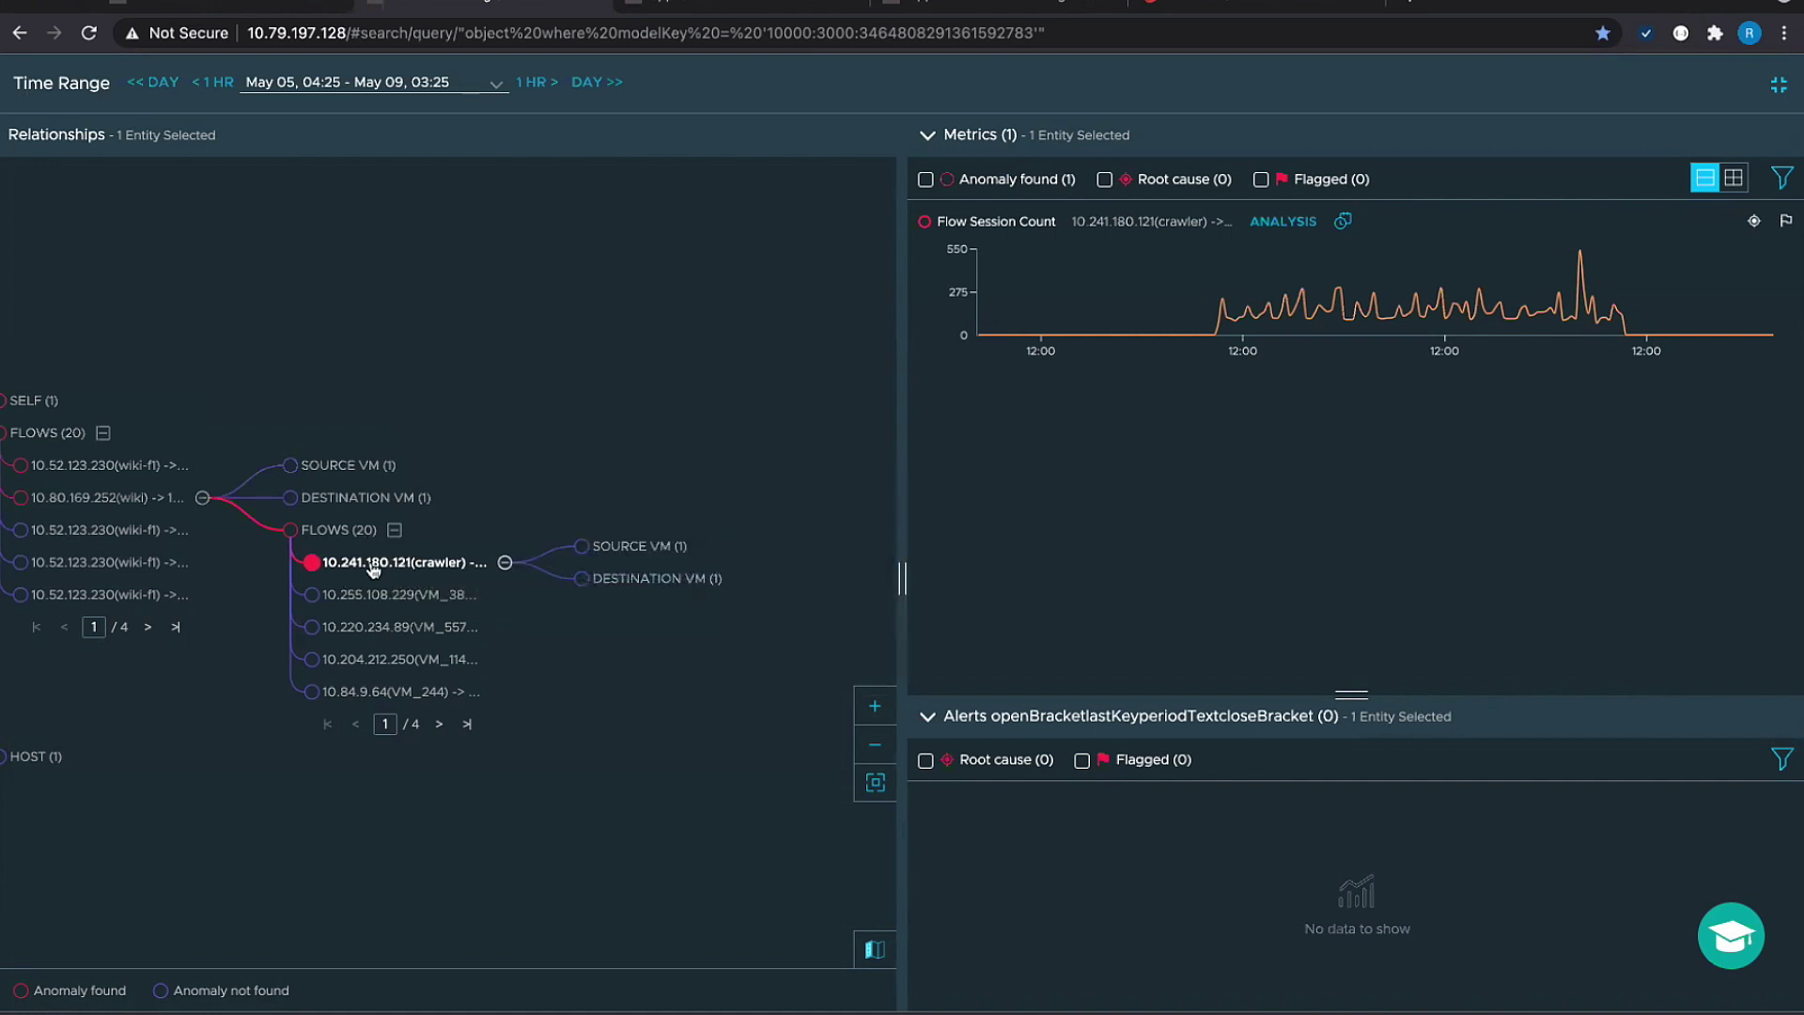
mouse_move(404, 573)
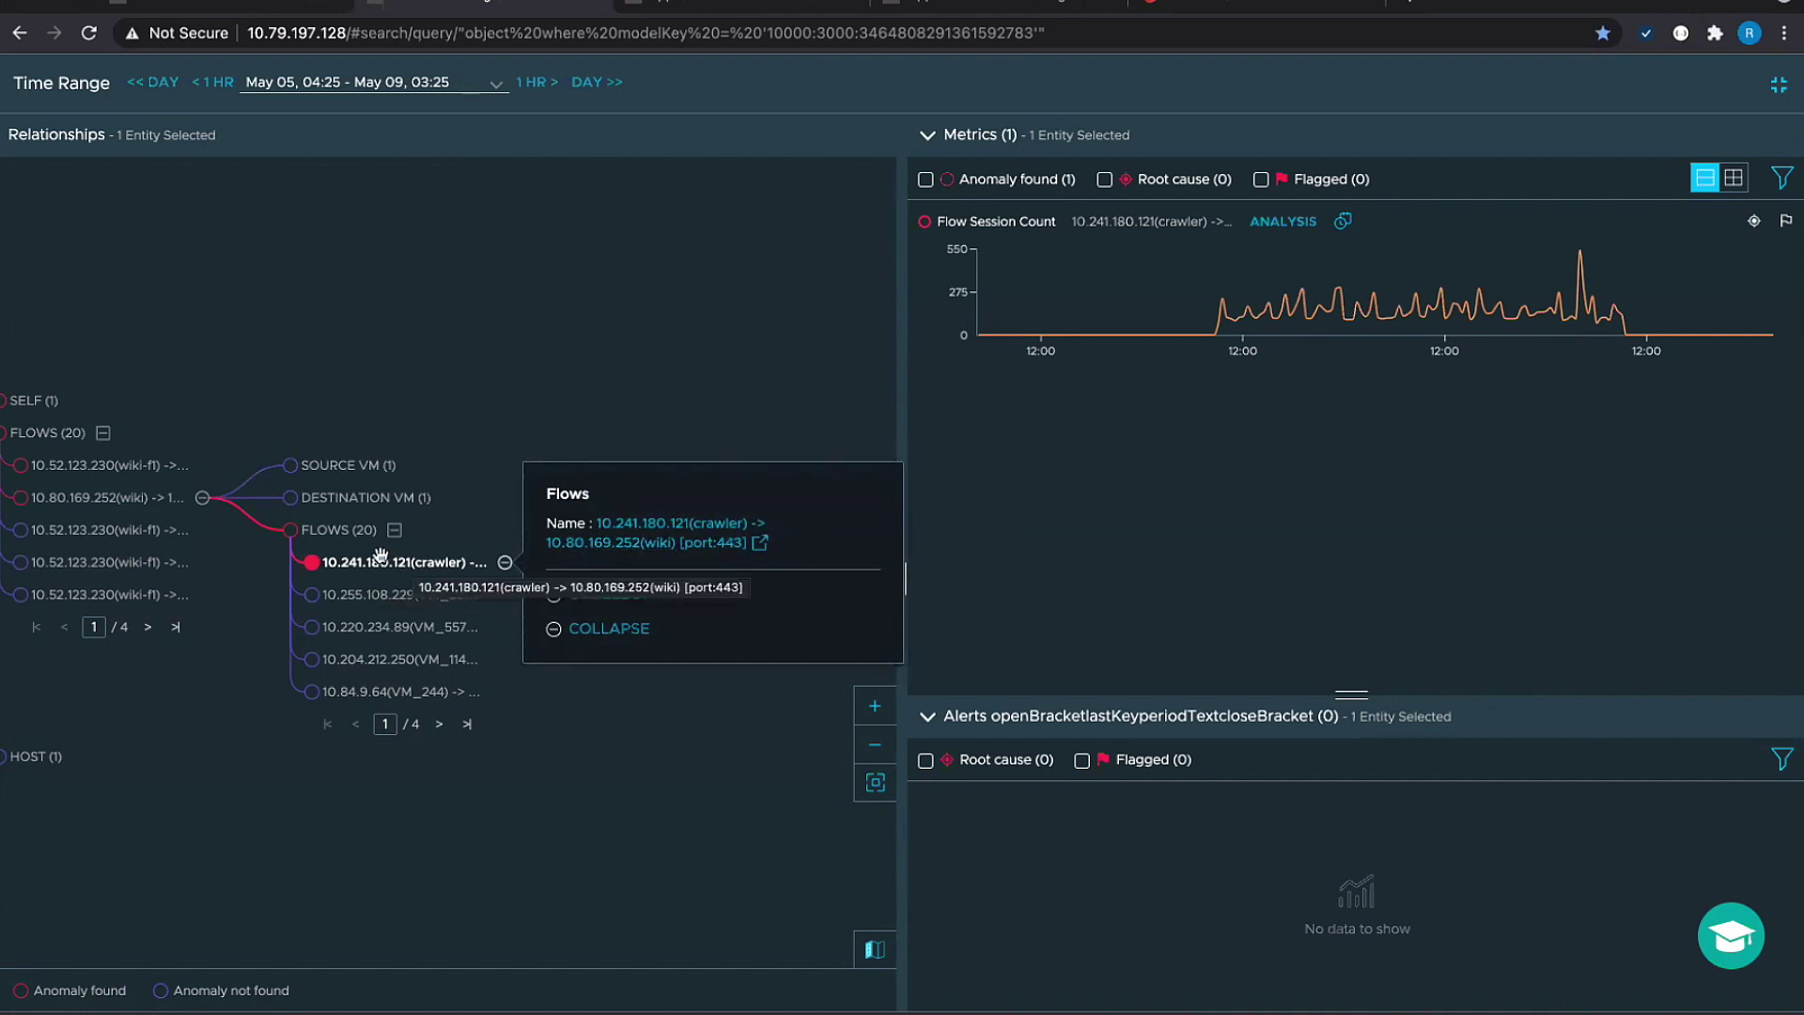
left_click(343, 554)
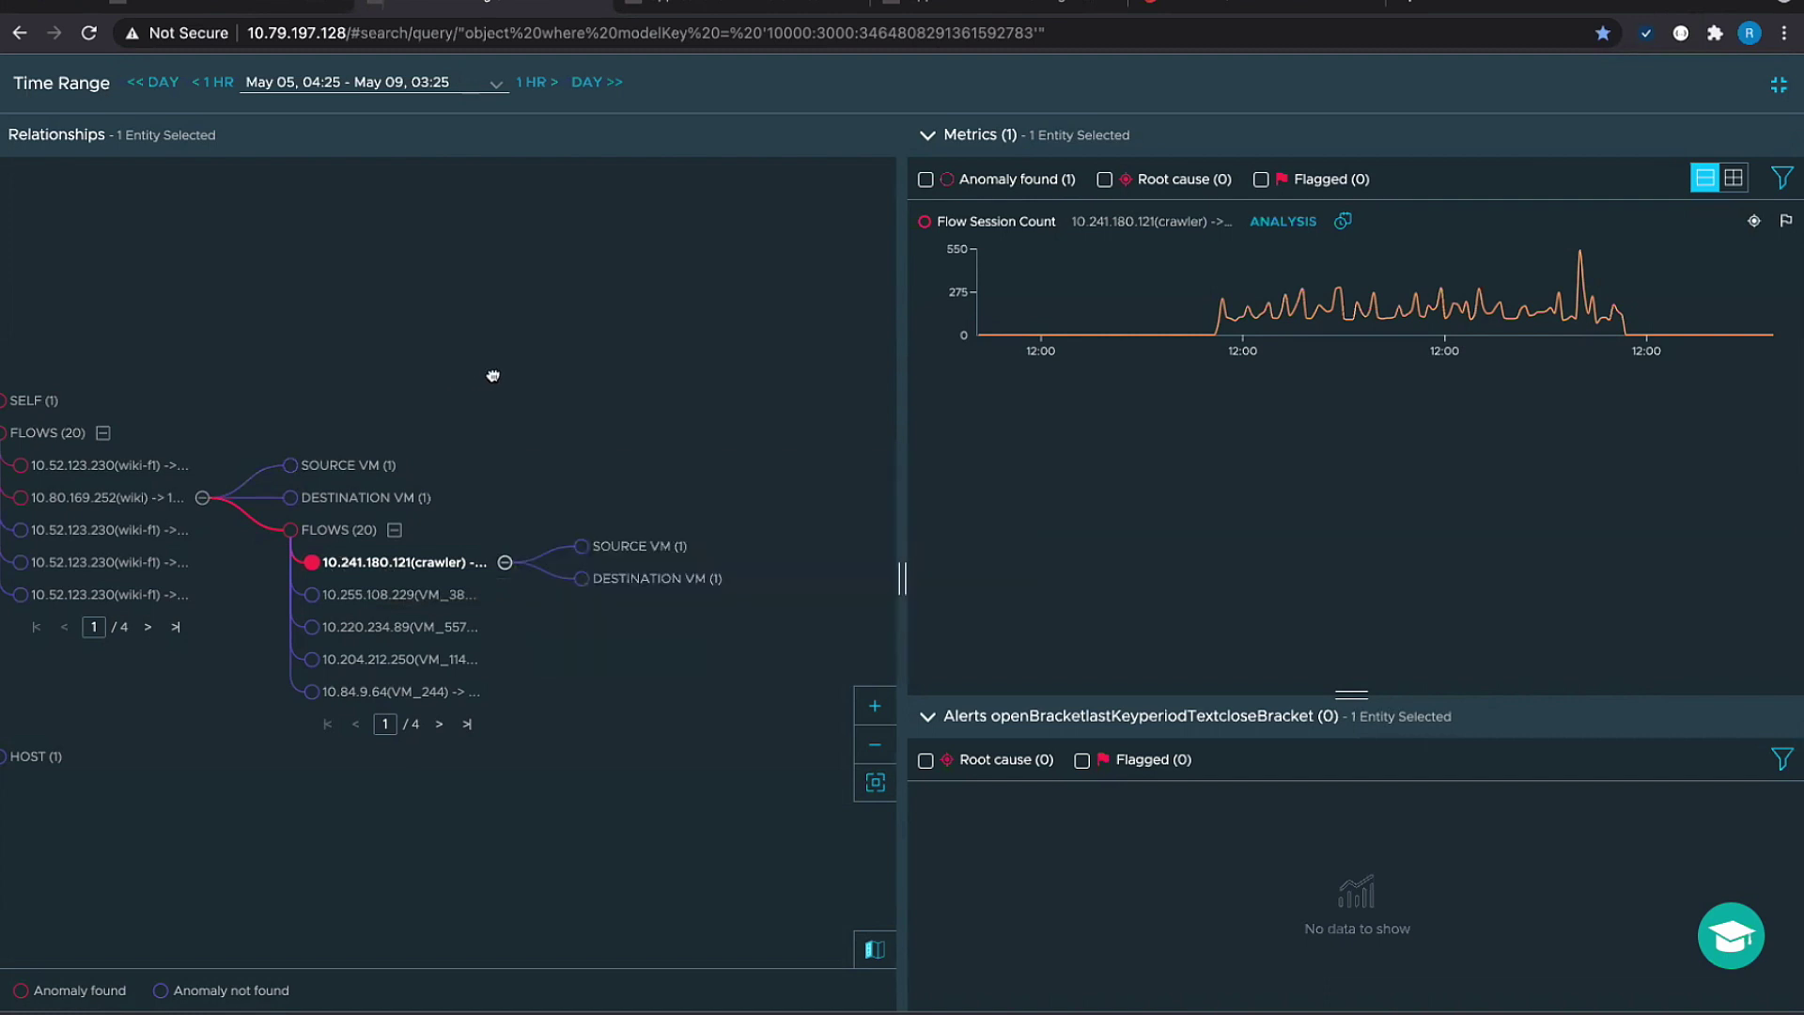
left_click_drag(491, 374, 623, 363)
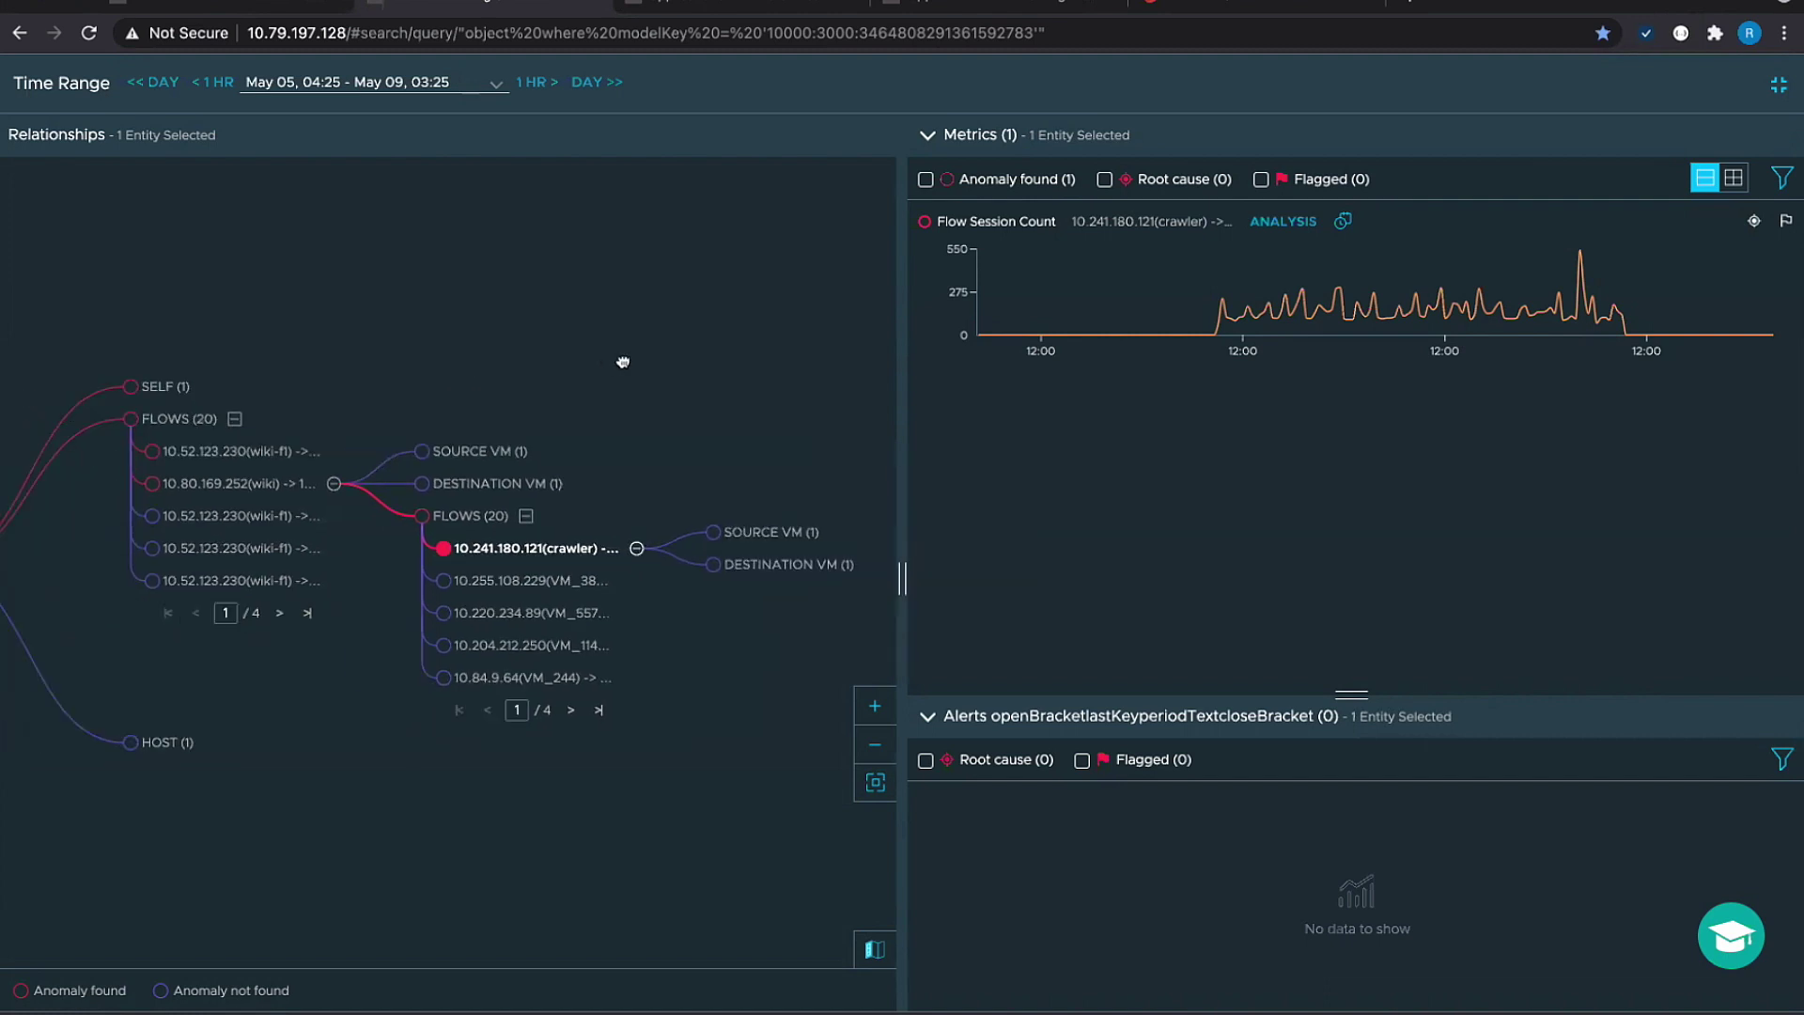
Glance at the slides, then open a full-screen troubleshooting session for HIVE Training.
left_click(1212, 5)
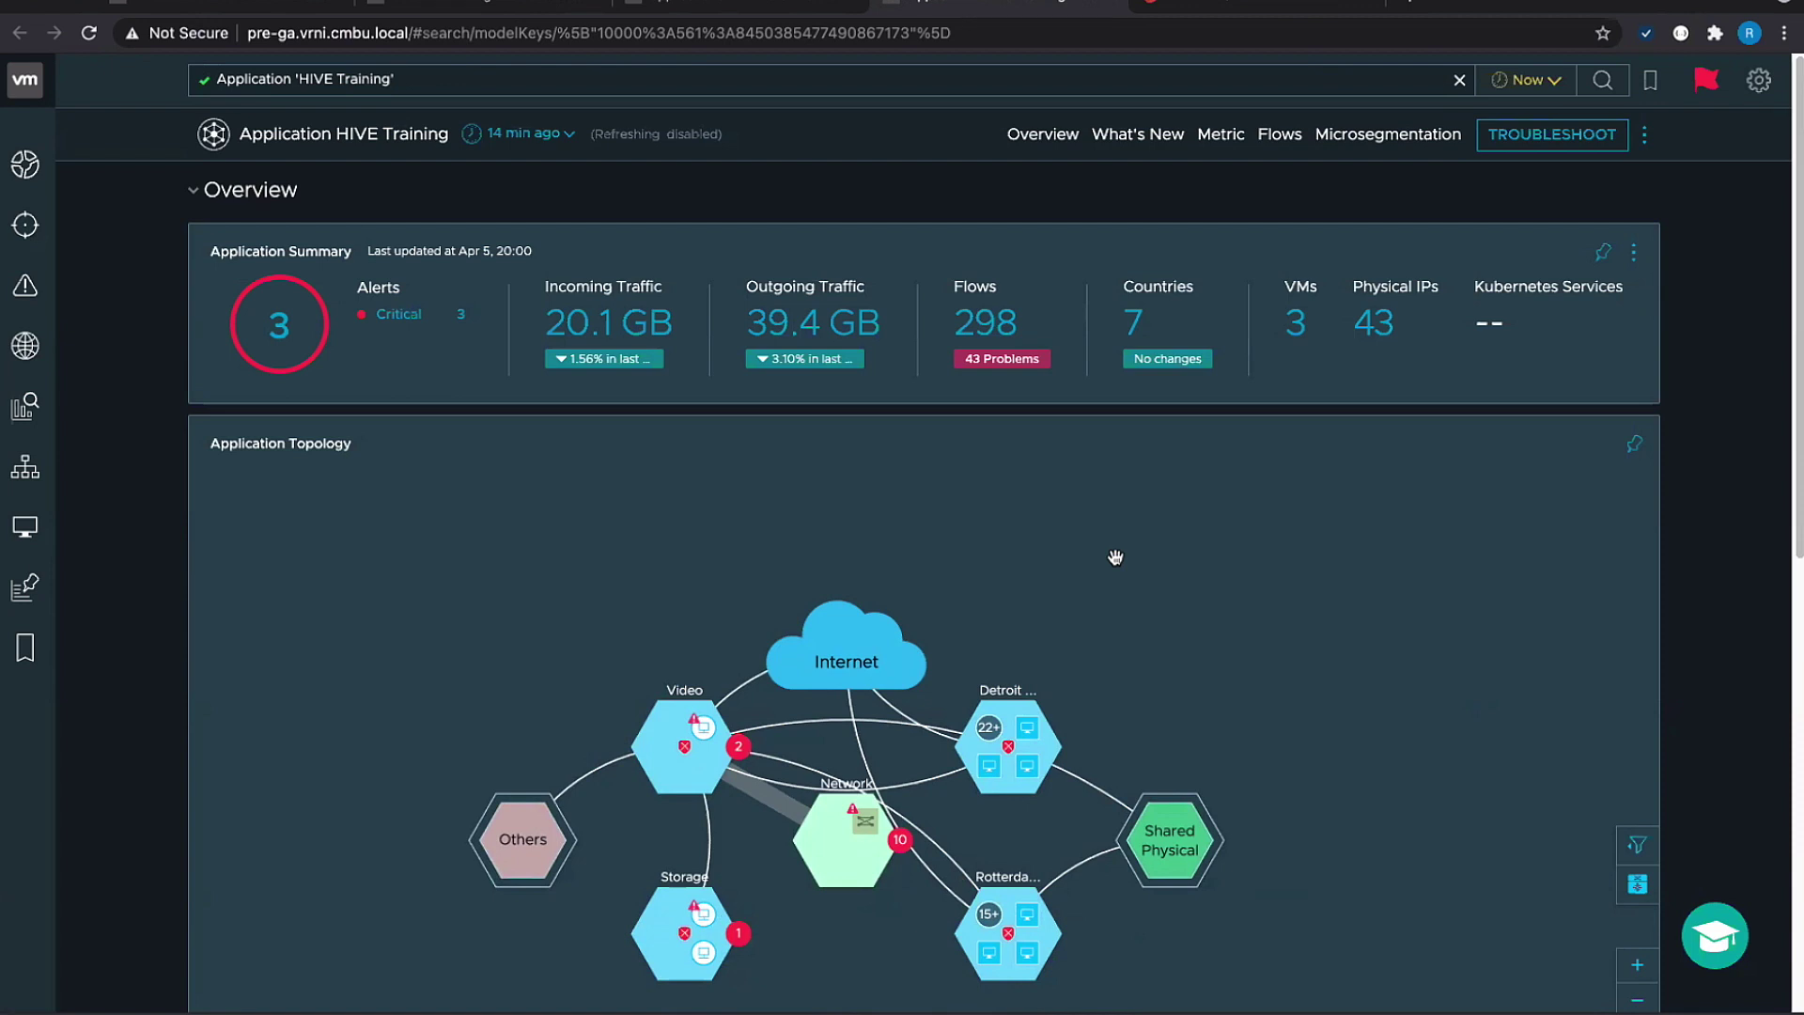
left_click(1557, 147)
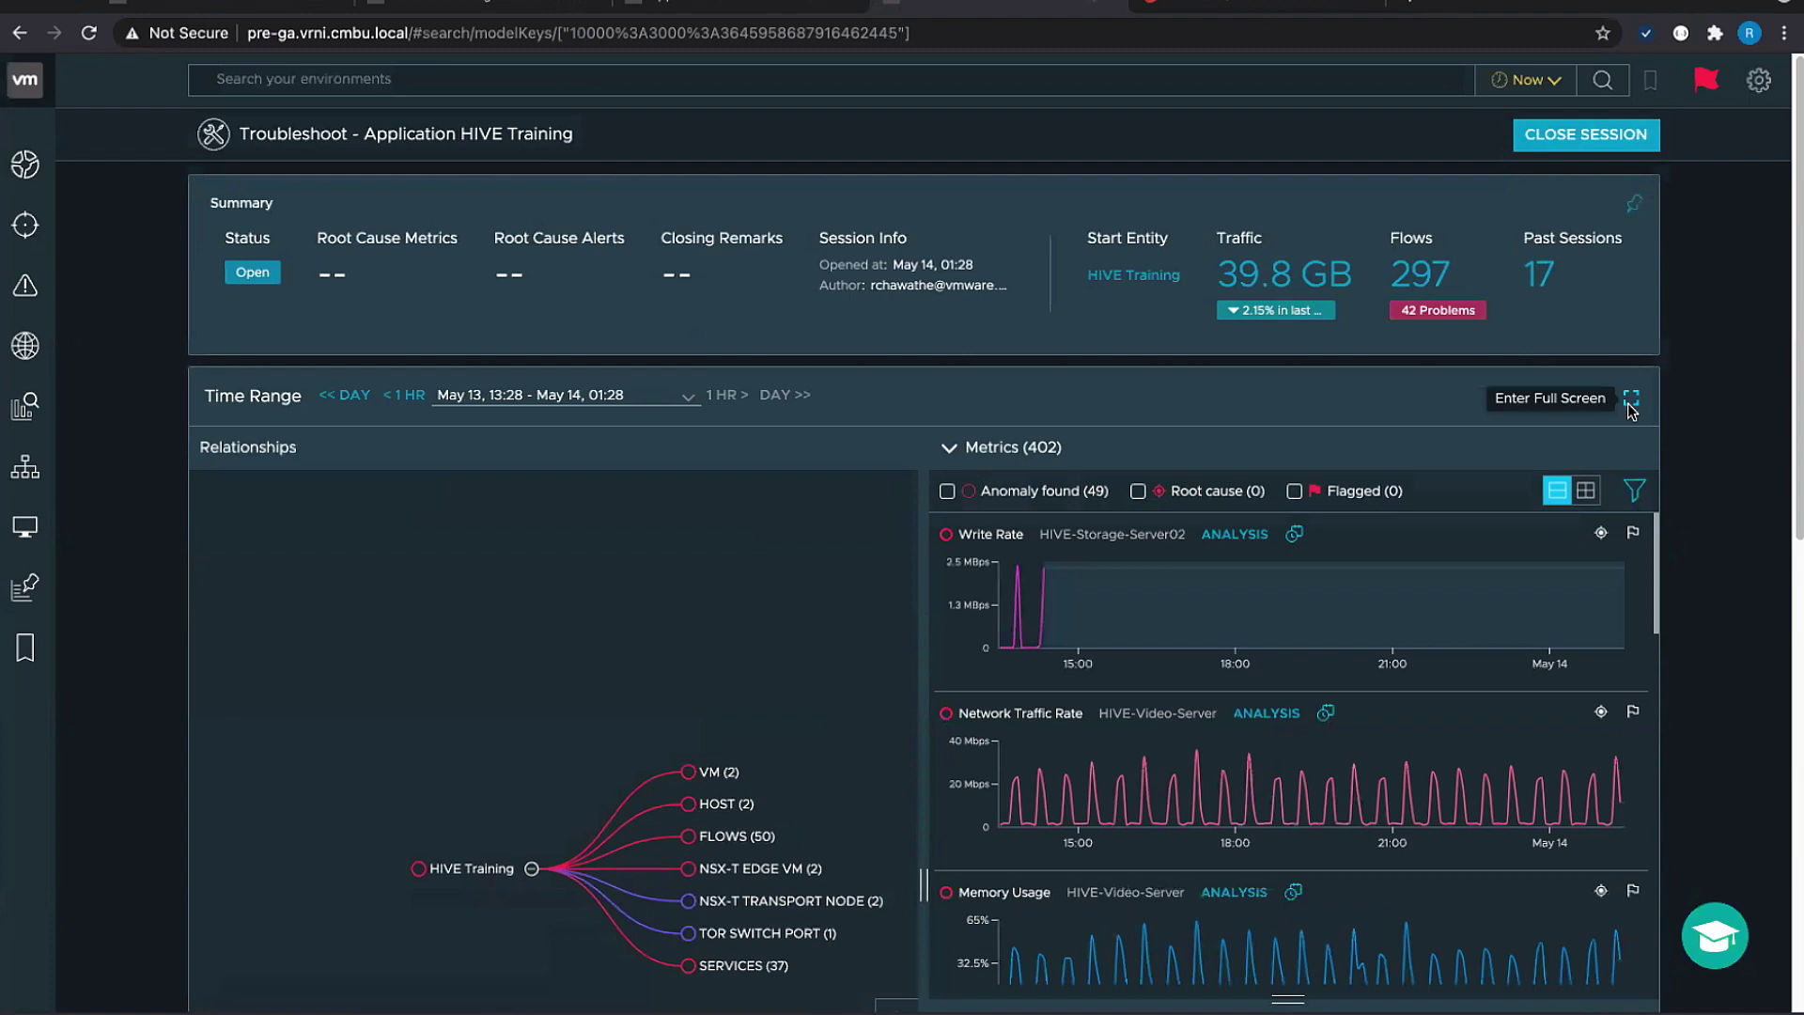
left_click(1631, 397)
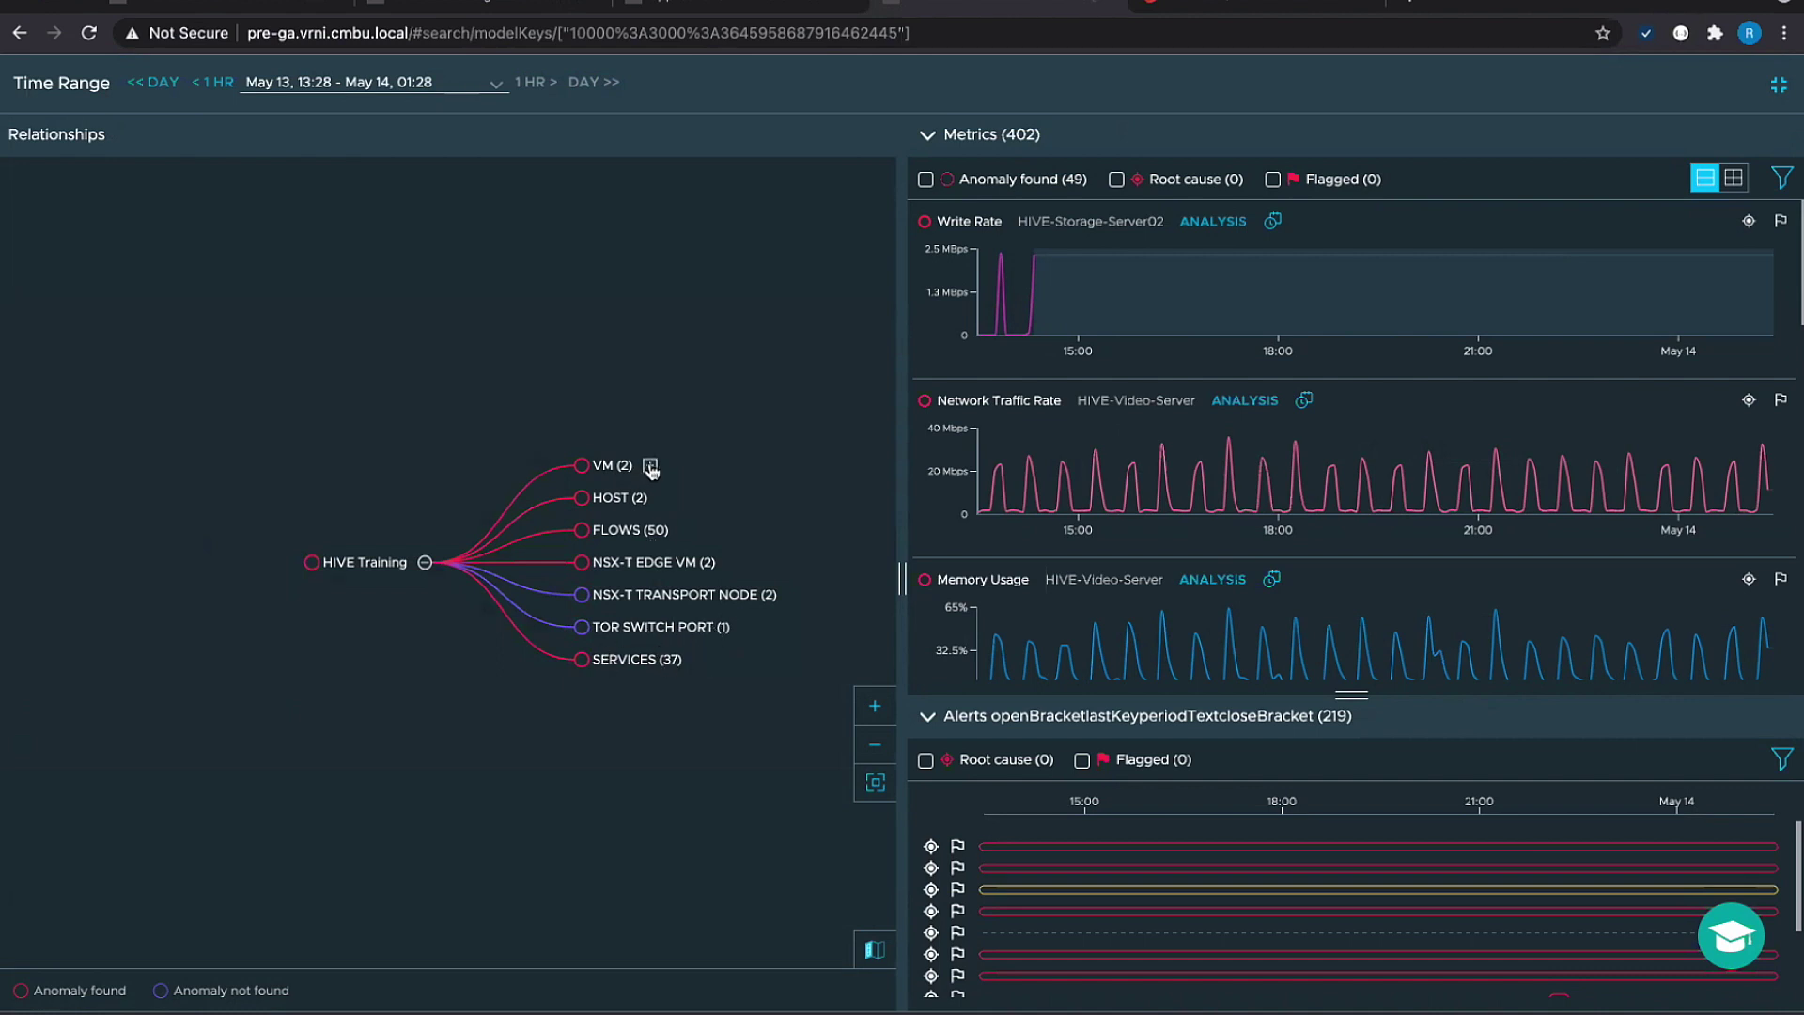
Expand VM (2), HIVE-Storage-Server02 and HIVE-Video-Server, and list the individual FLOWS (50).
left_click(650, 466)
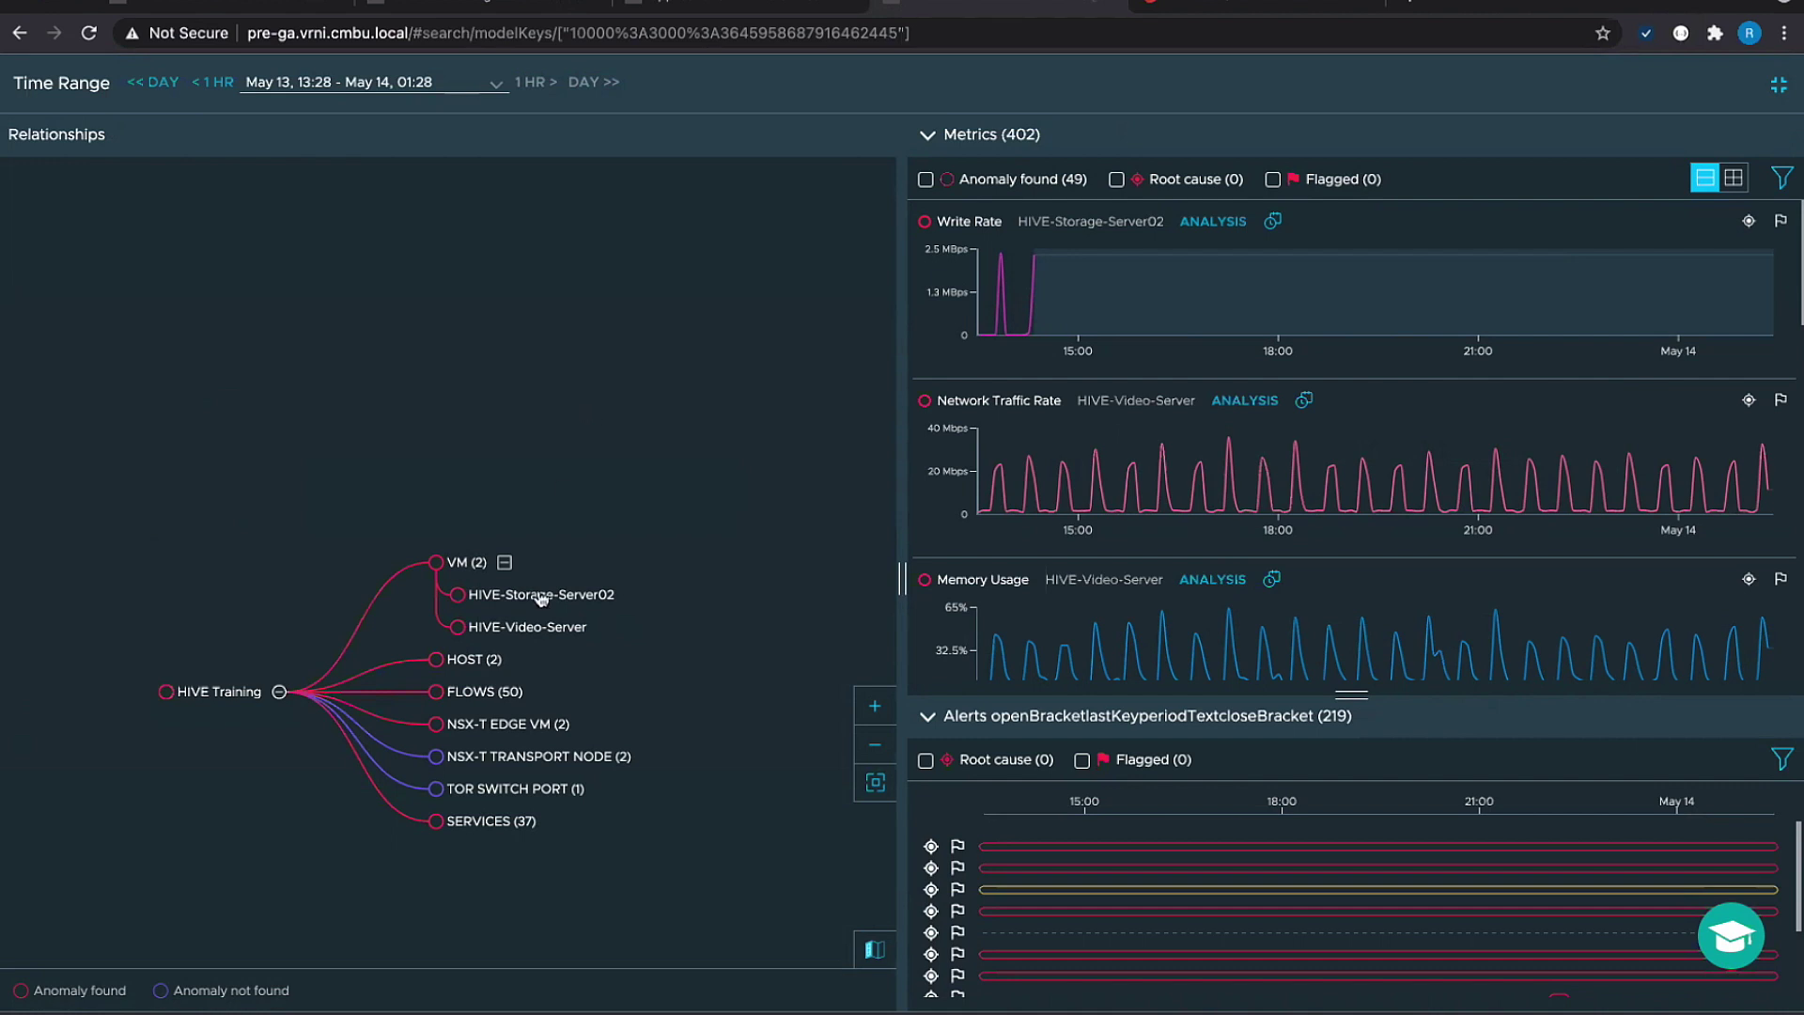
left_click(631, 598)
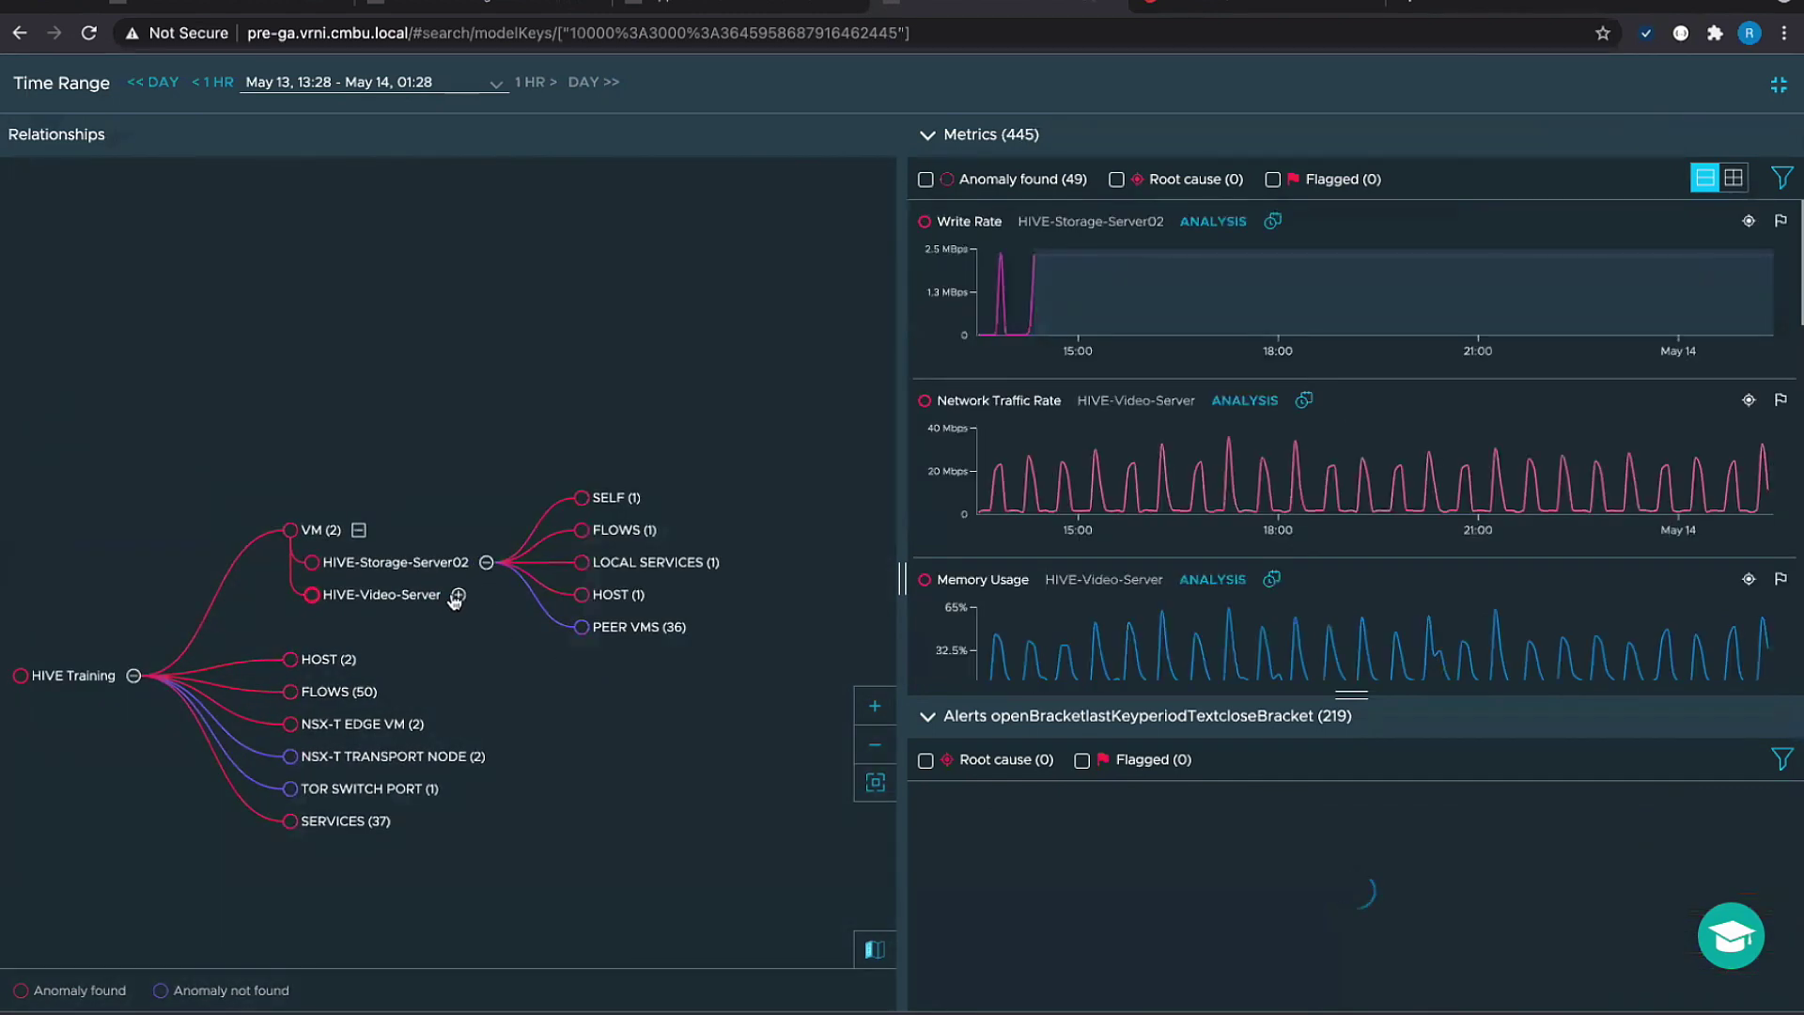
left_click(457, 594)
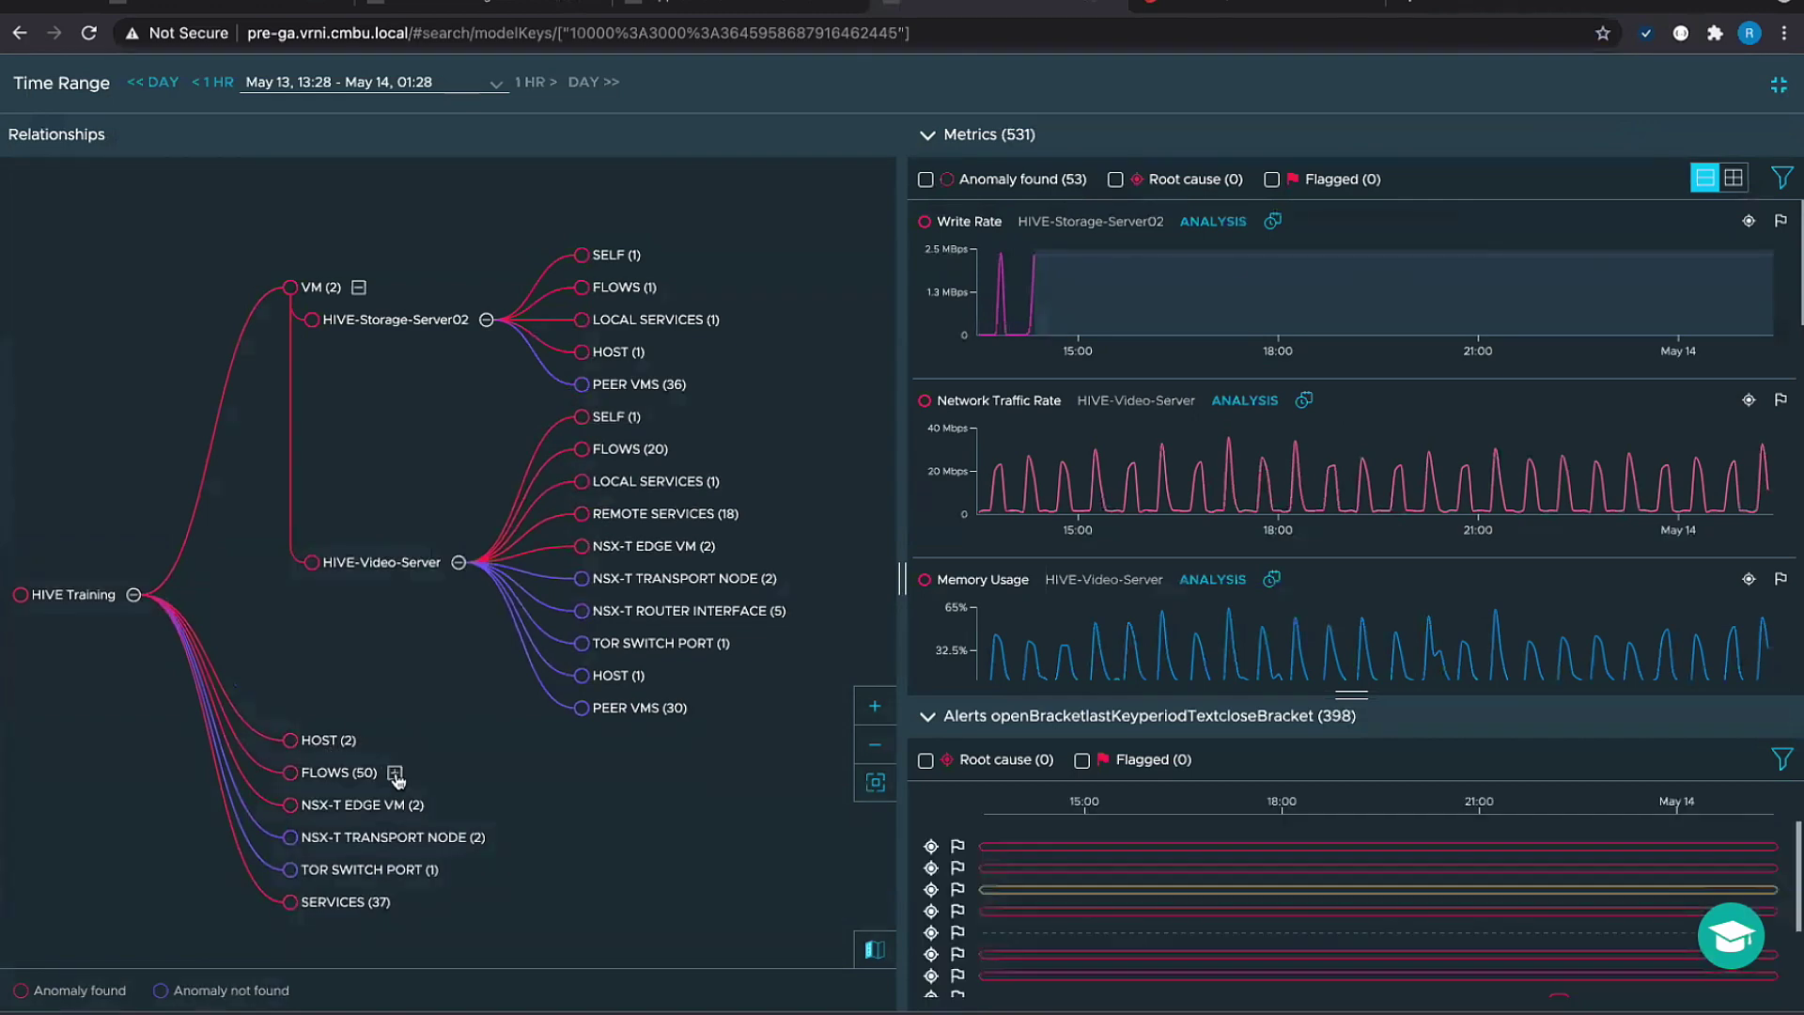
left_click(394, 778)
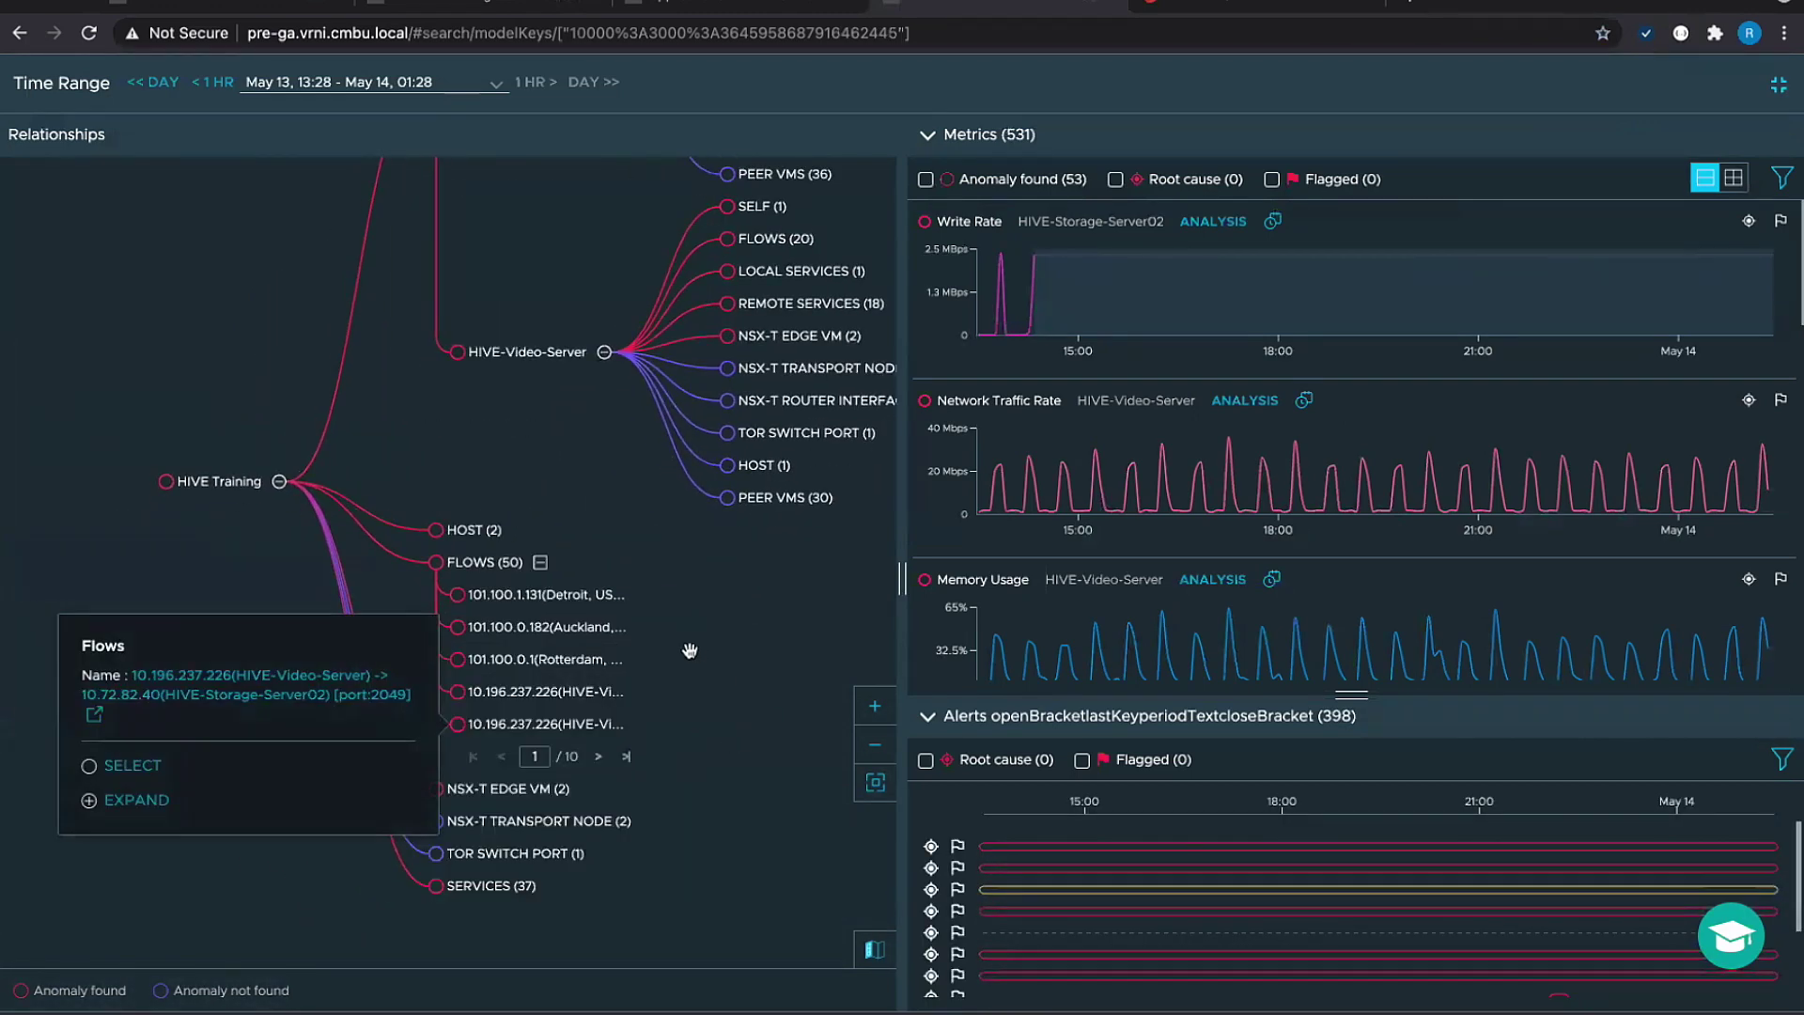
mouse_move(541, 597)
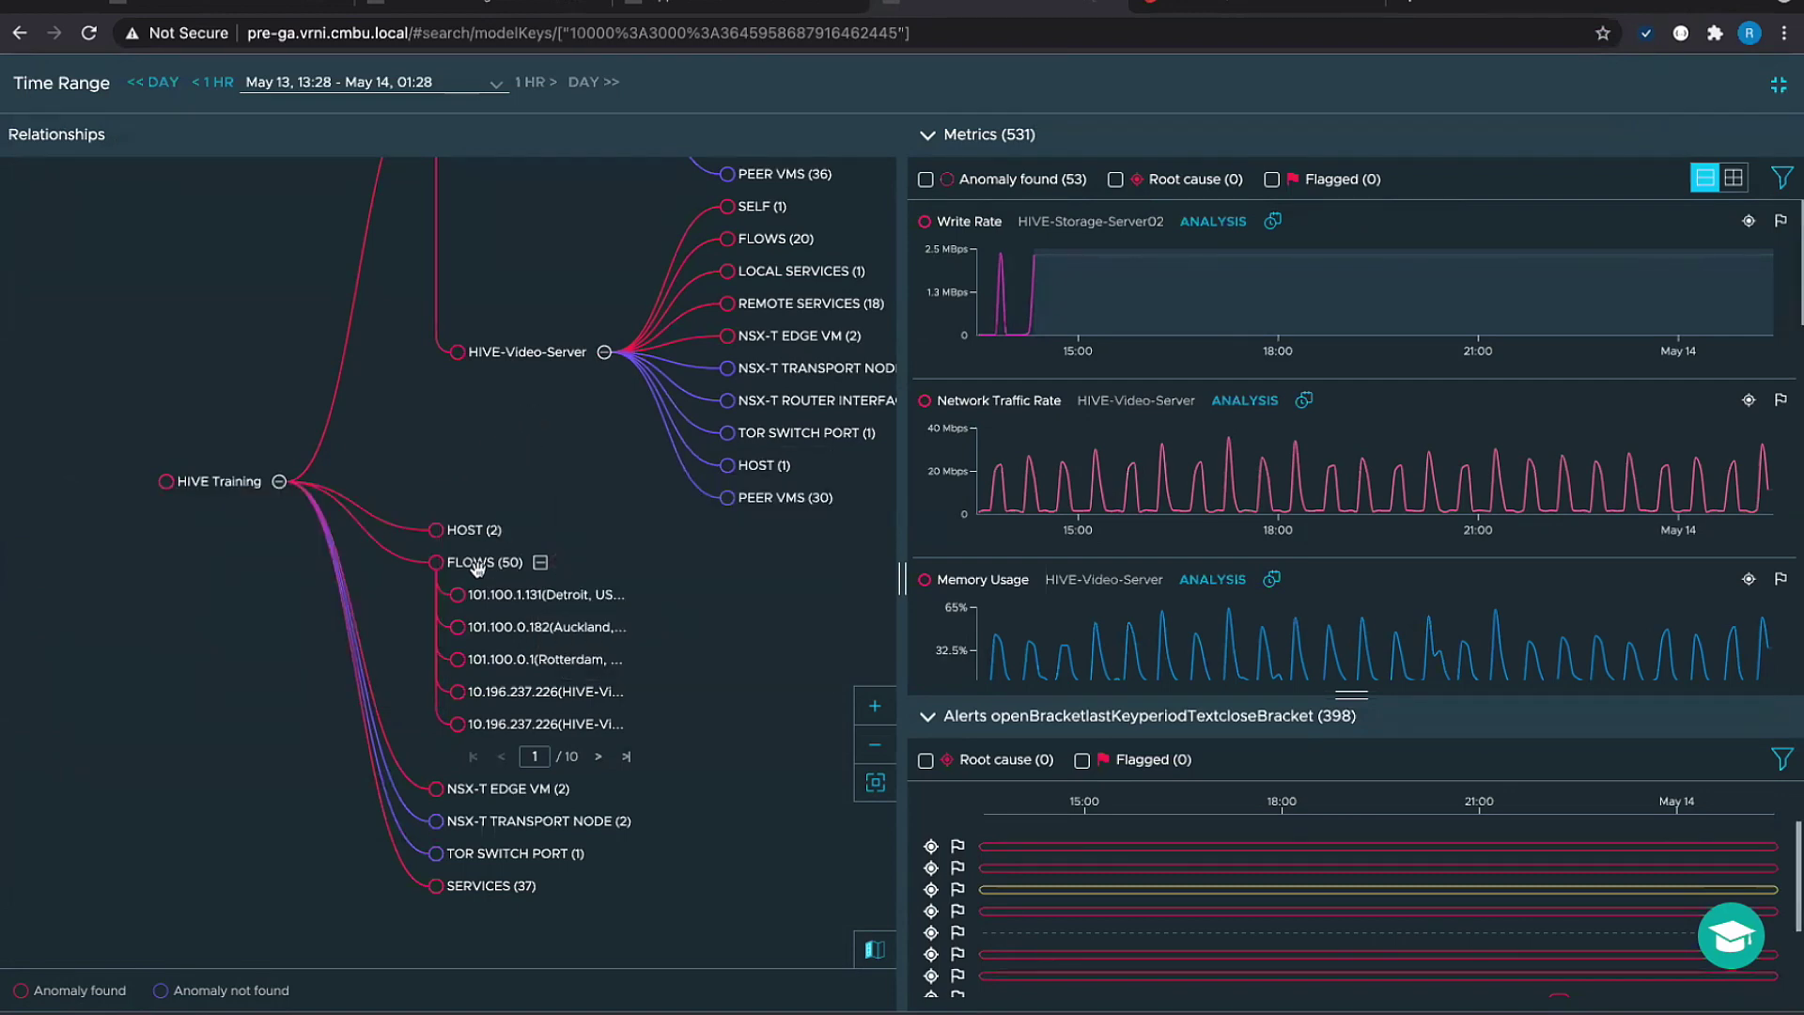
Group the HIVE Training flows by Source Tier and scroll through the groups.
mouse_move(479, 569)
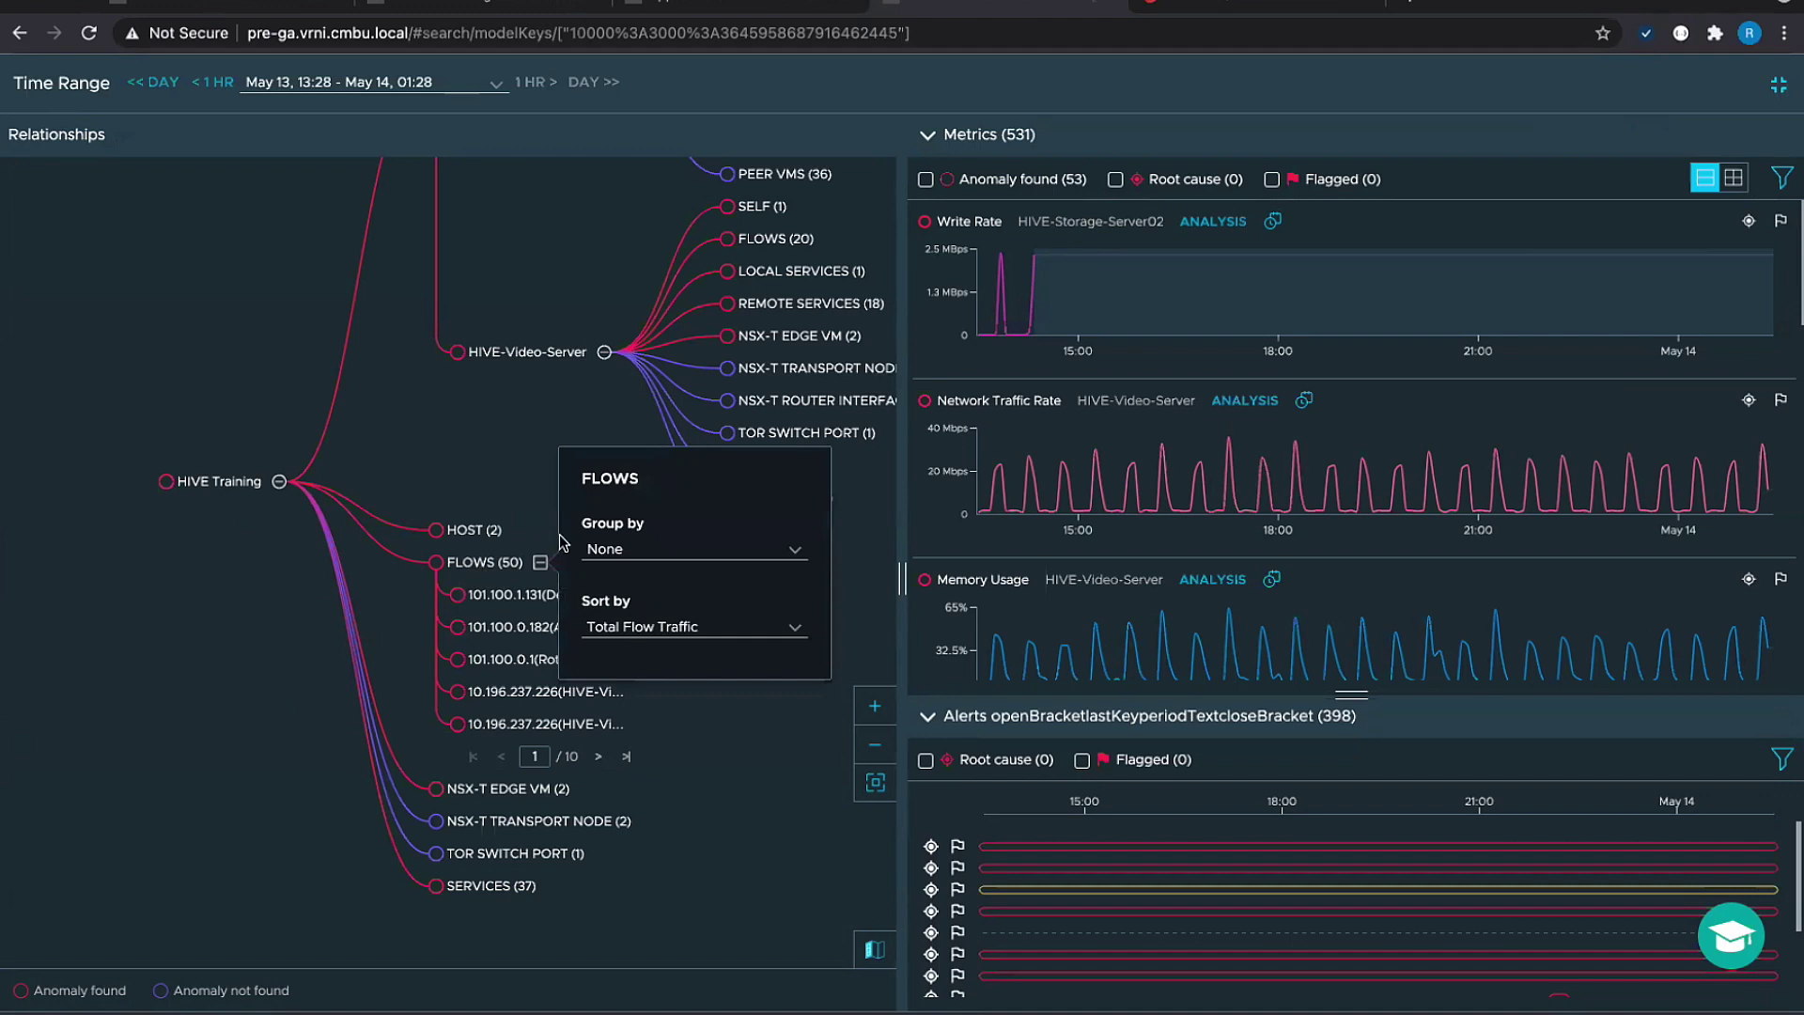
left_click(644, 555)
left_click(683, 650)
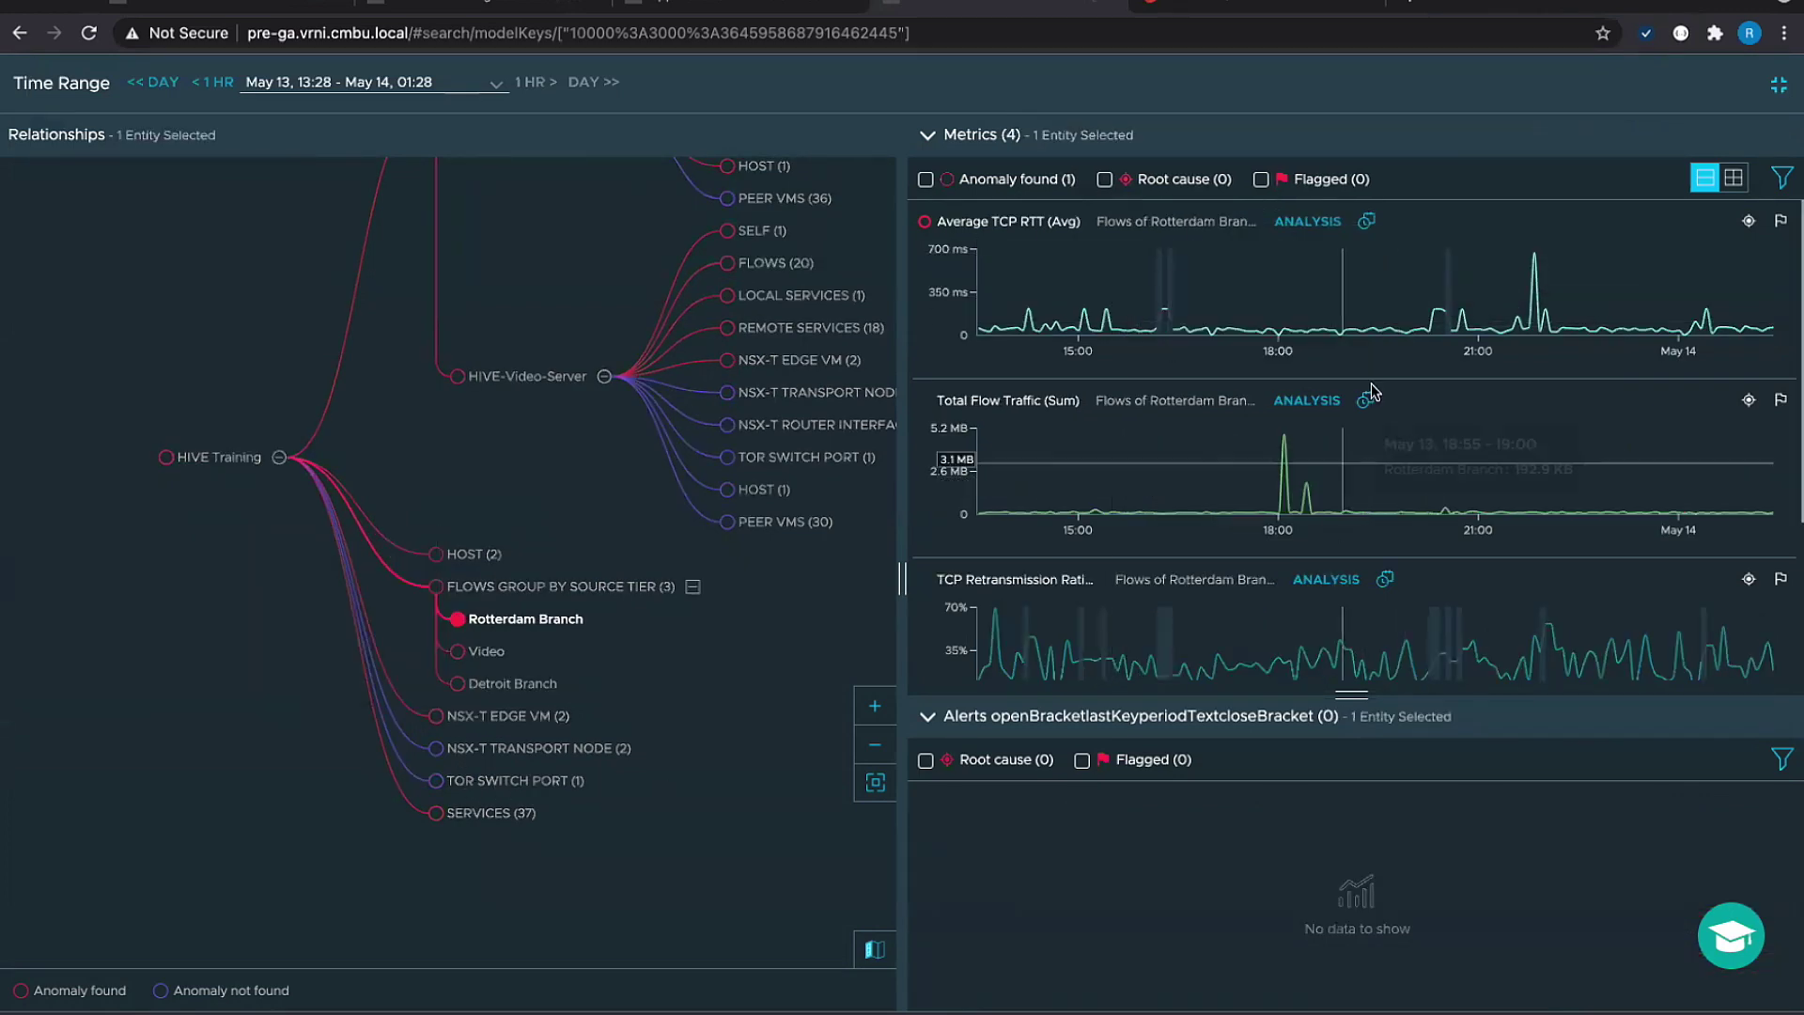
scroll(1363, 405, "down", 1)
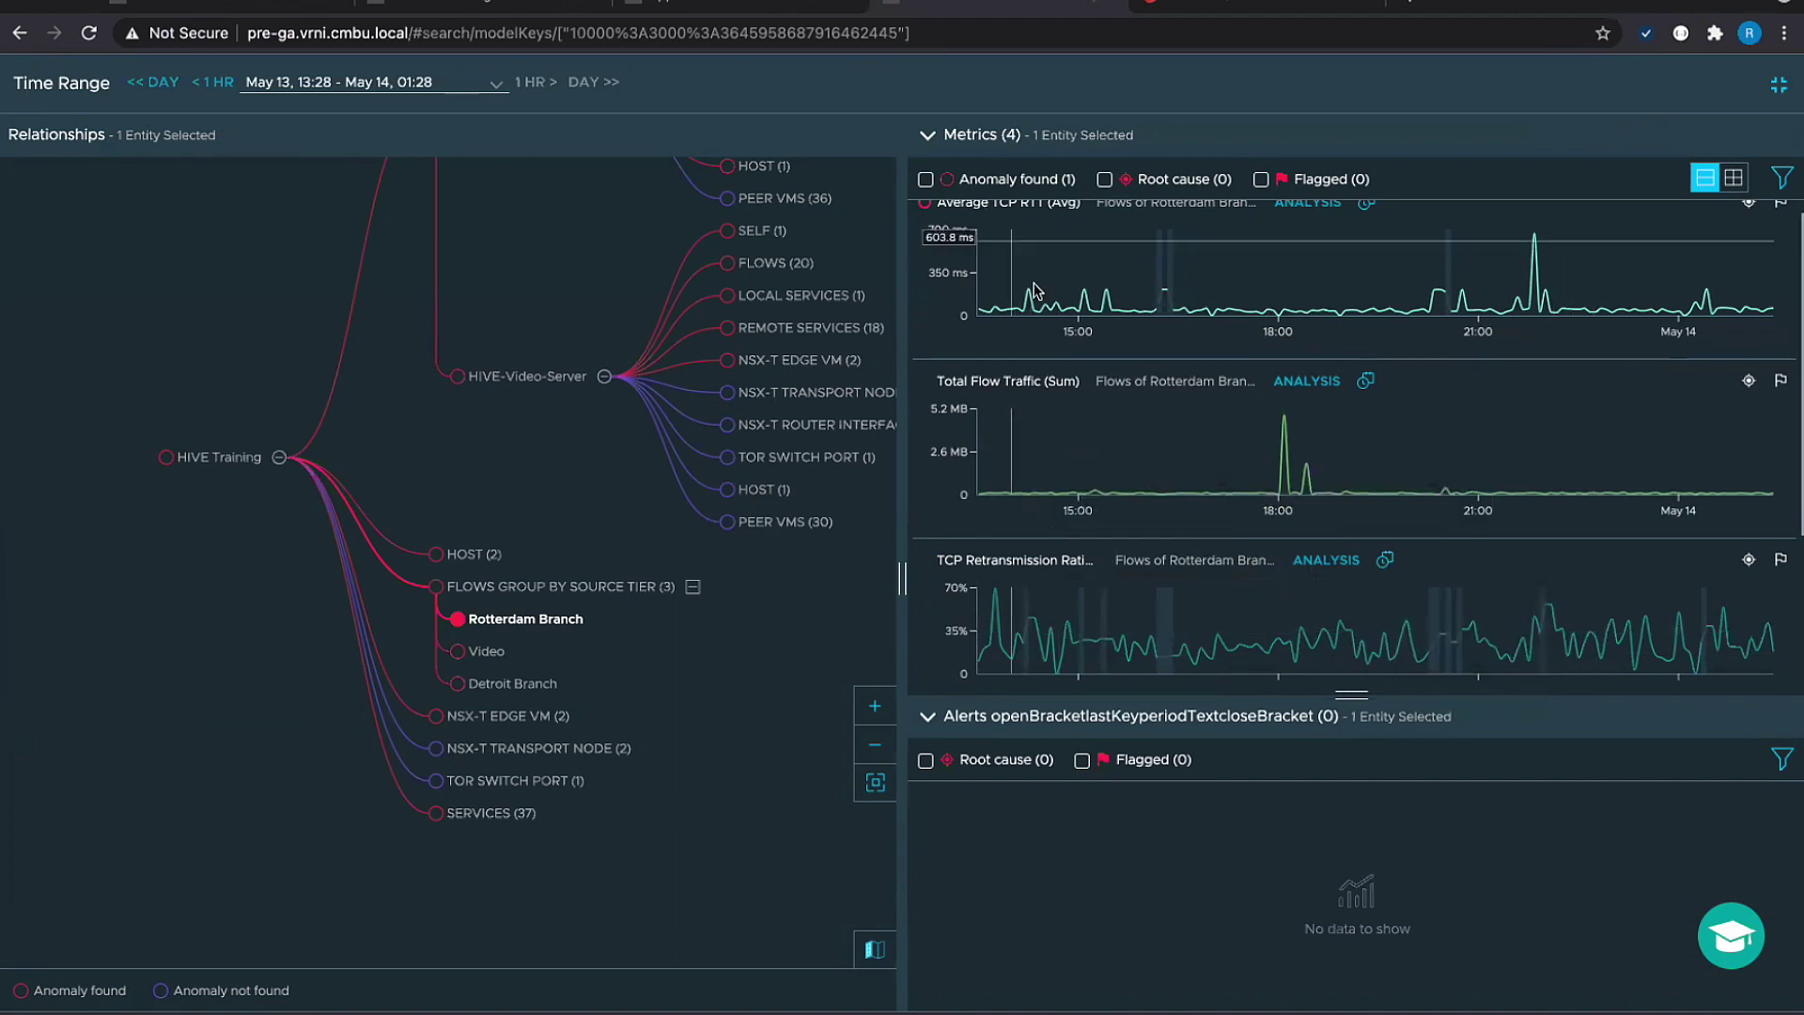
scroll(1035, 289, "up", 1)
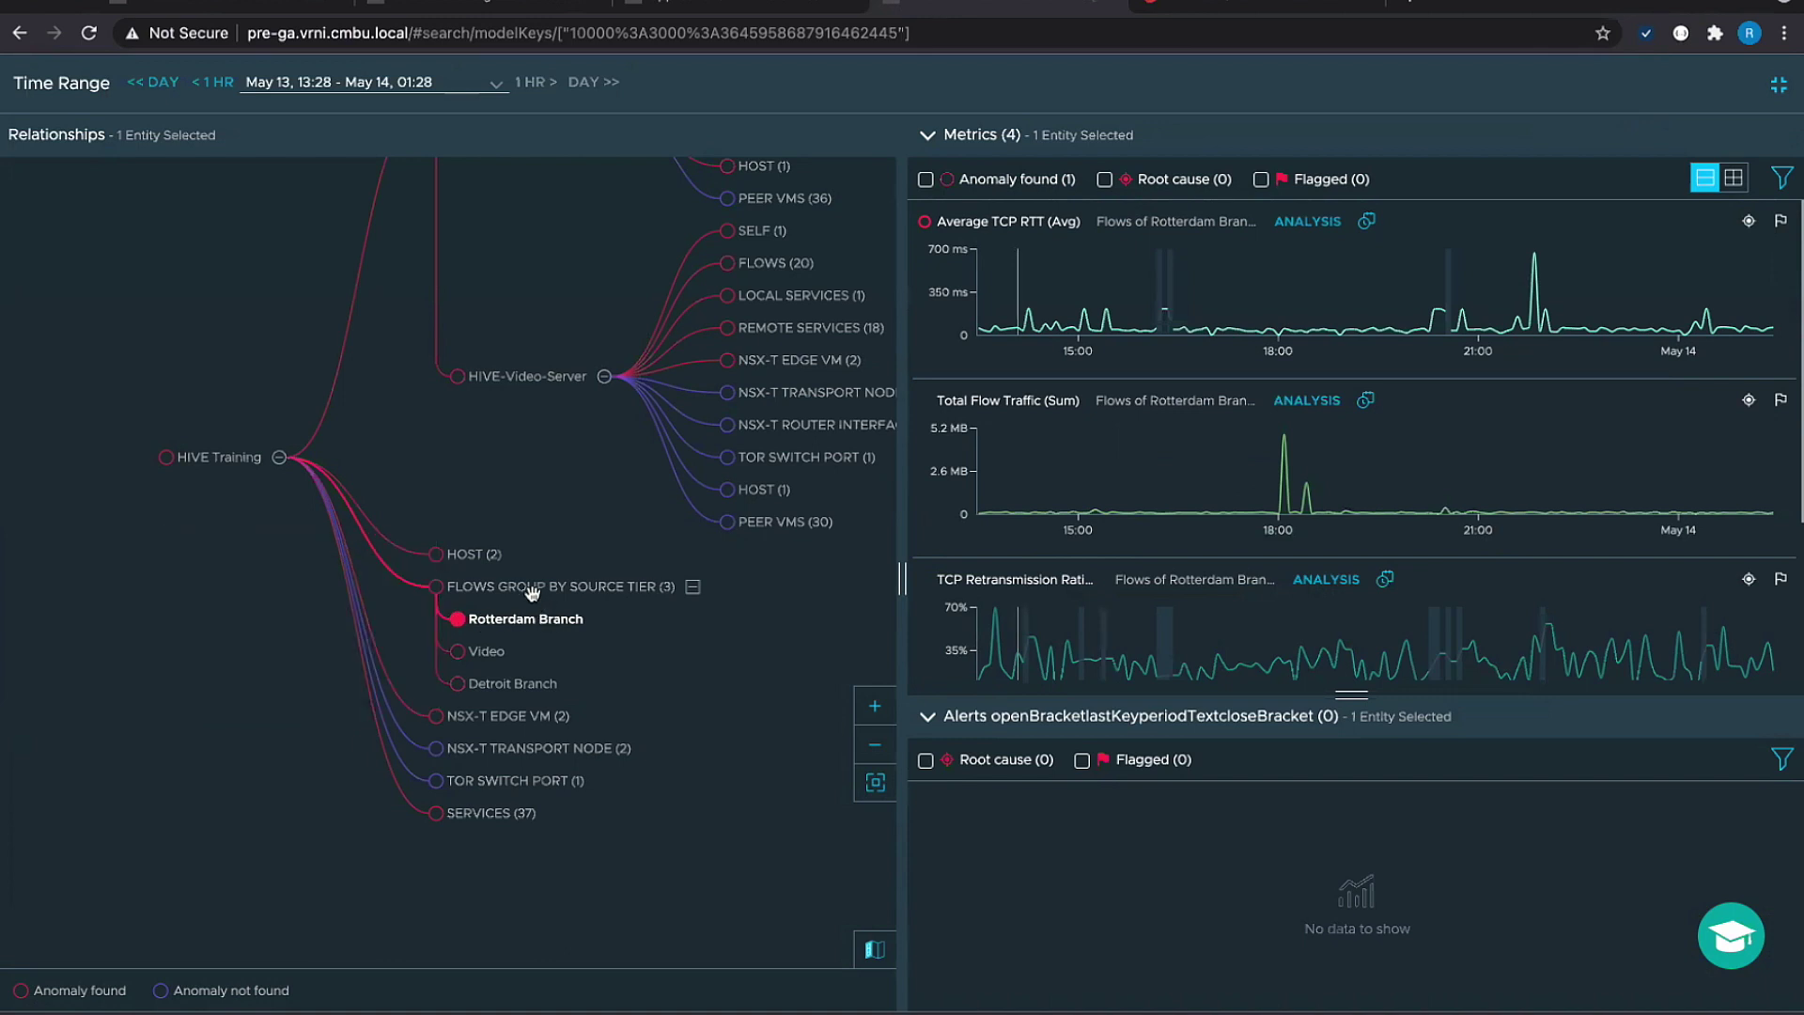
Regroup the flows by Destination Tier: Detroit Branch, Rotterdam Branch, Video, Storage, Platform.
left_click(794, 574)
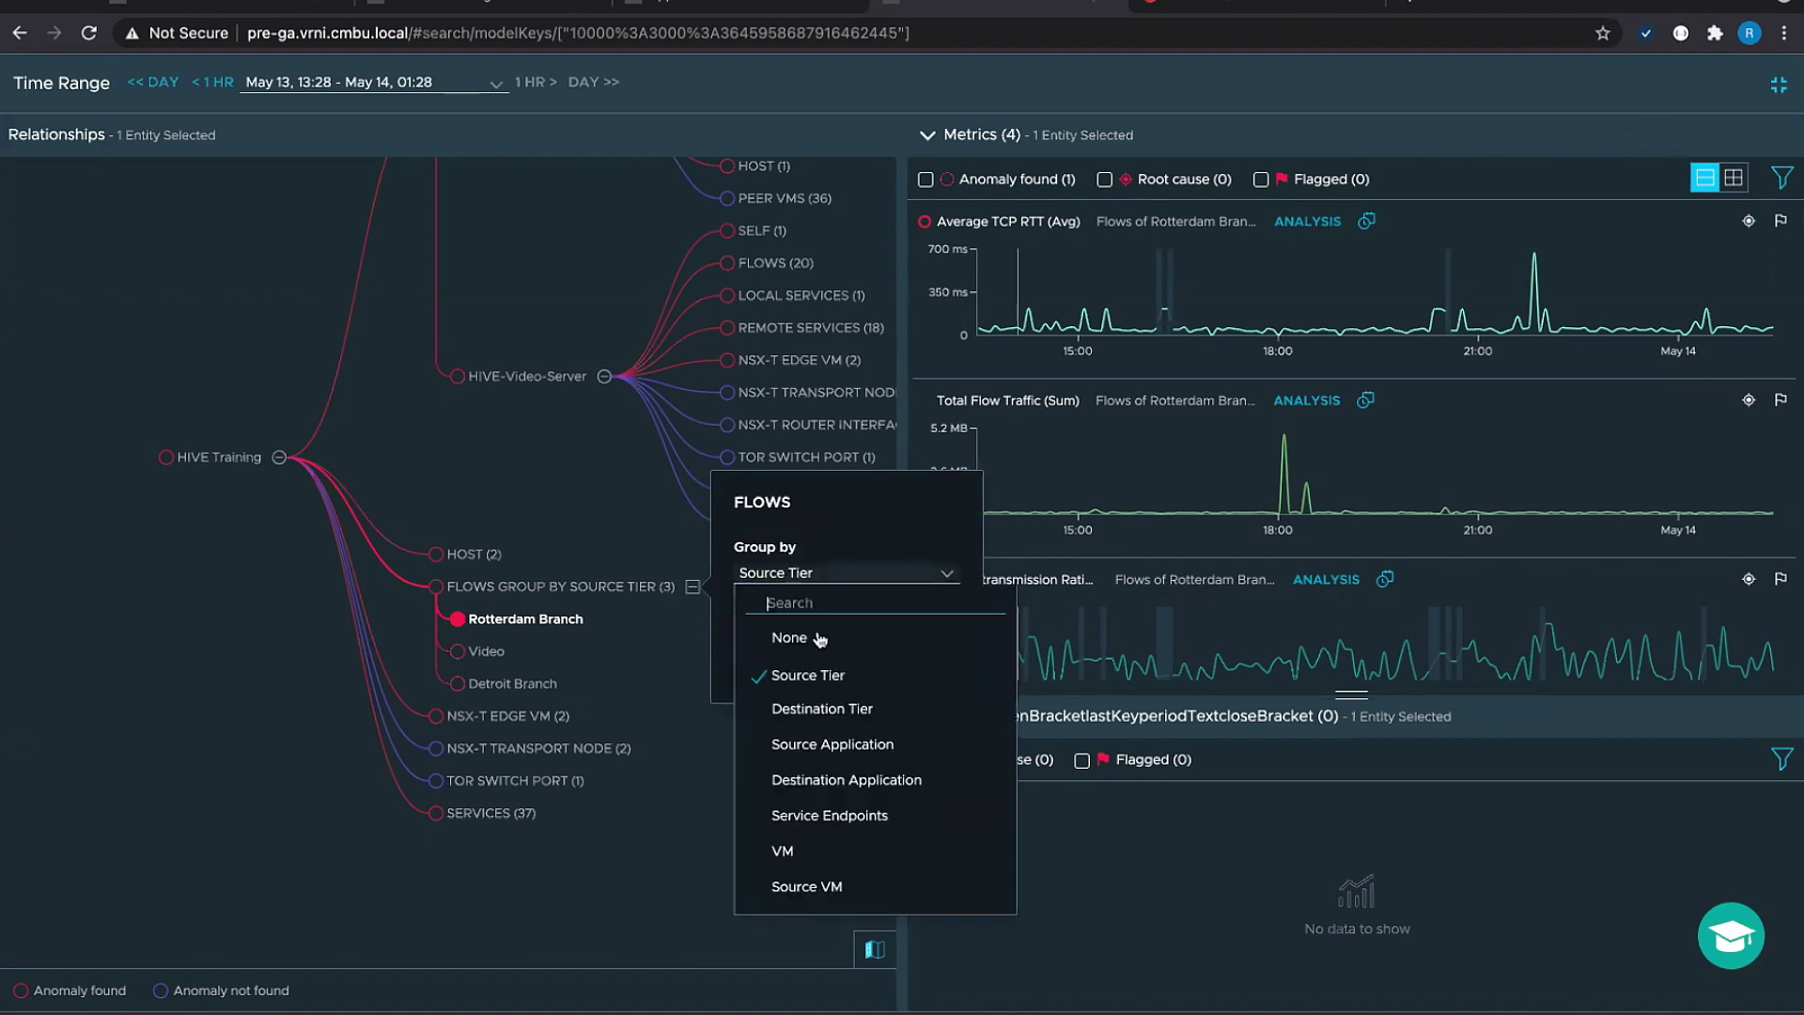
left_click(824, 708)
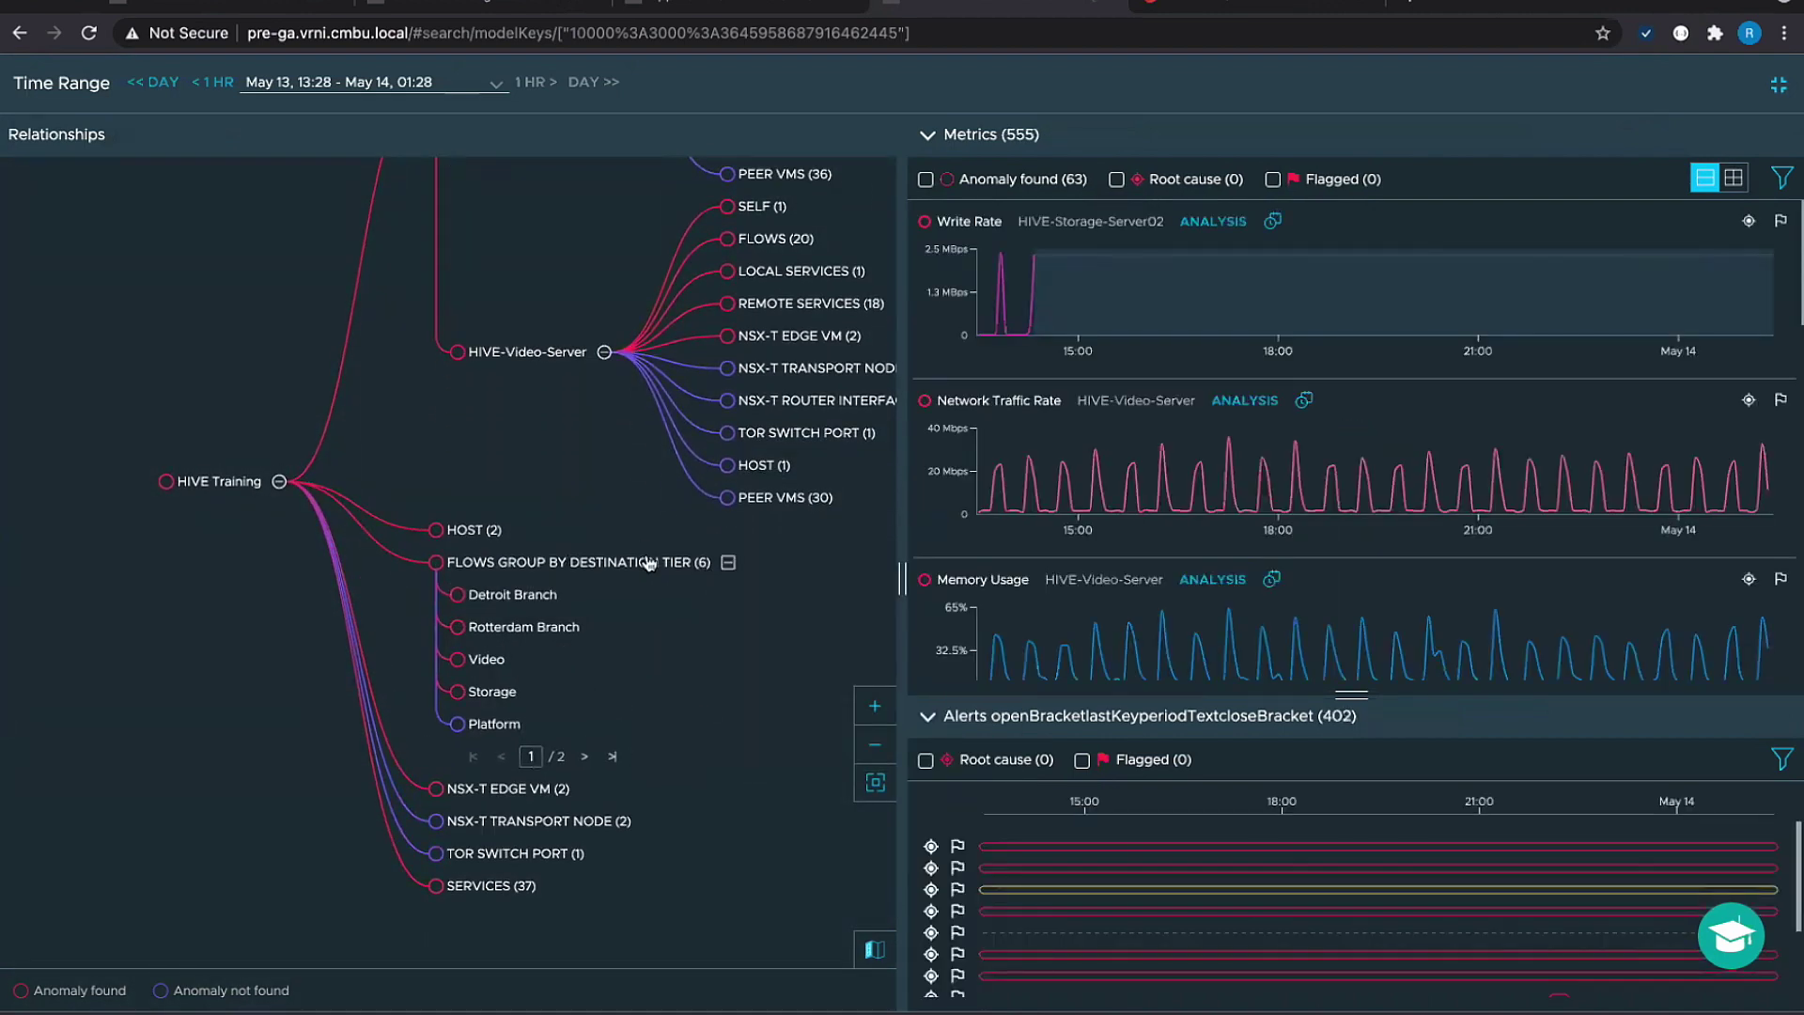
mouse_move(649, 564)
left_click(862, 627)
Expand Detroit Branch and the NSX-T EDGE VM group in the dependency graph.
left_click(575, 595)
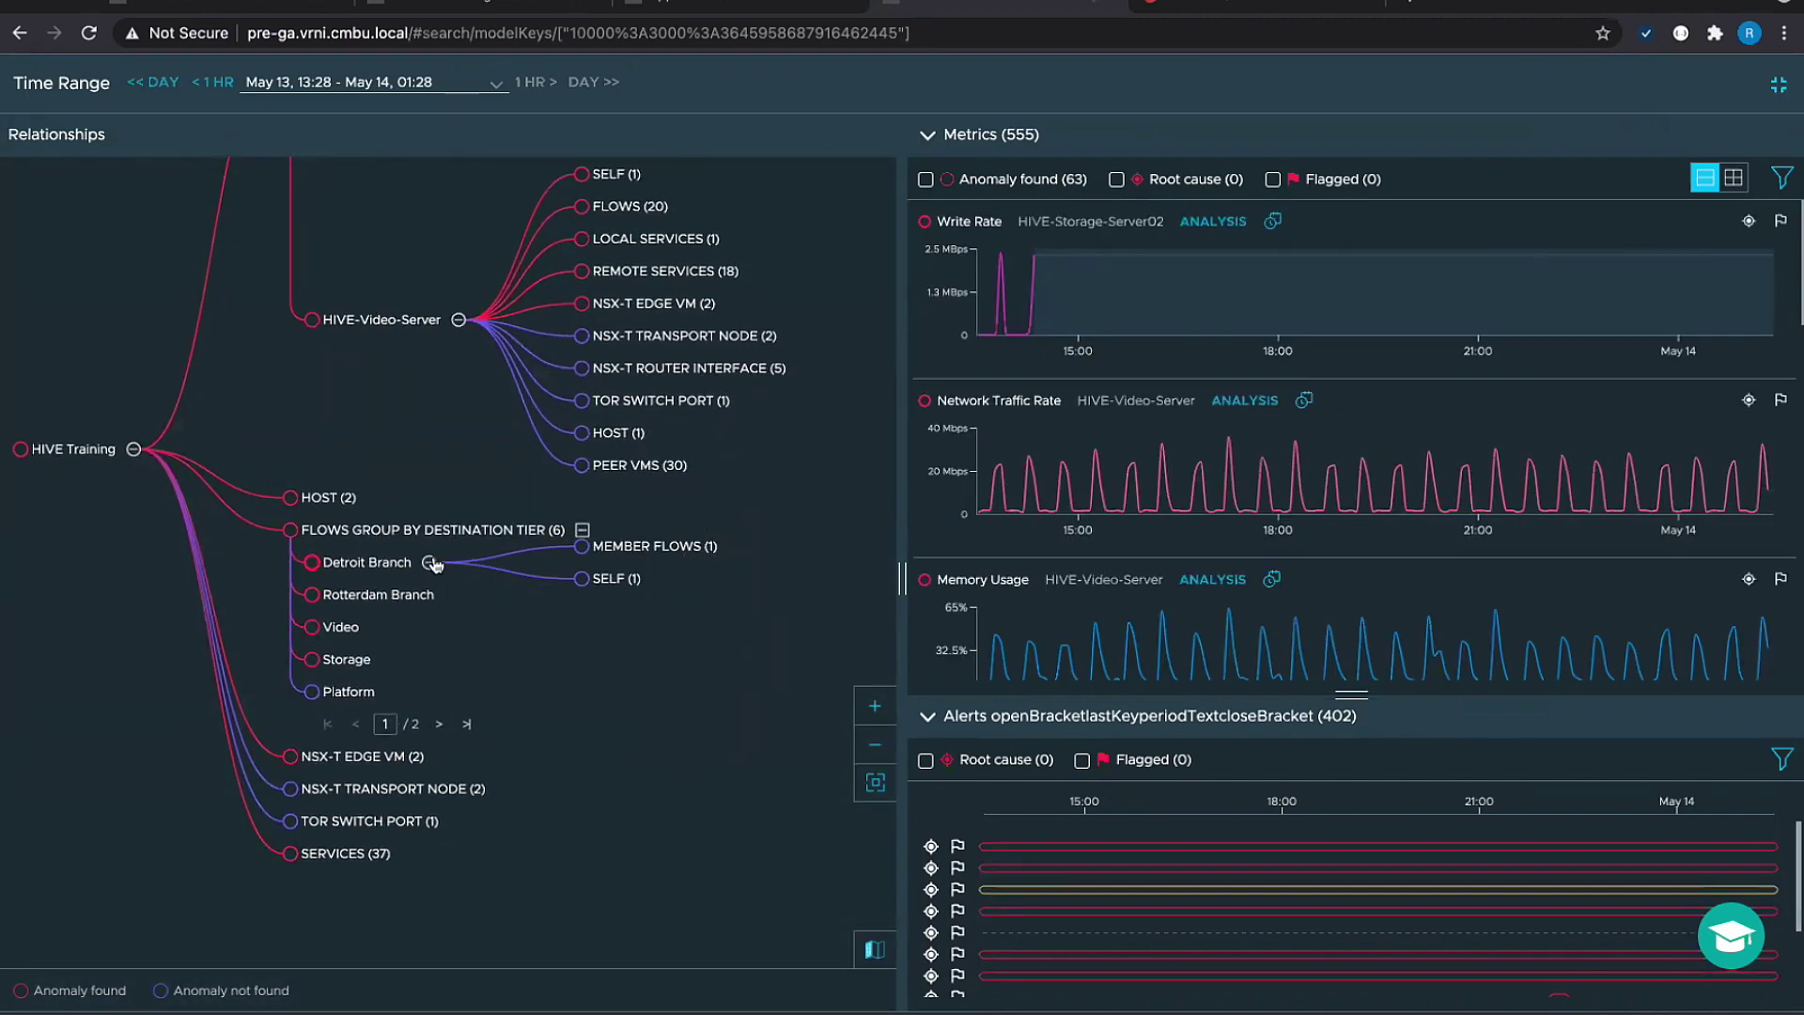
mouse_move(435, 564)
left_click(441, 756)
Select and expand HIVE-Edge-1, flag its Network Traffic Rate metric, and exit full screen.
left_click(458, 594)
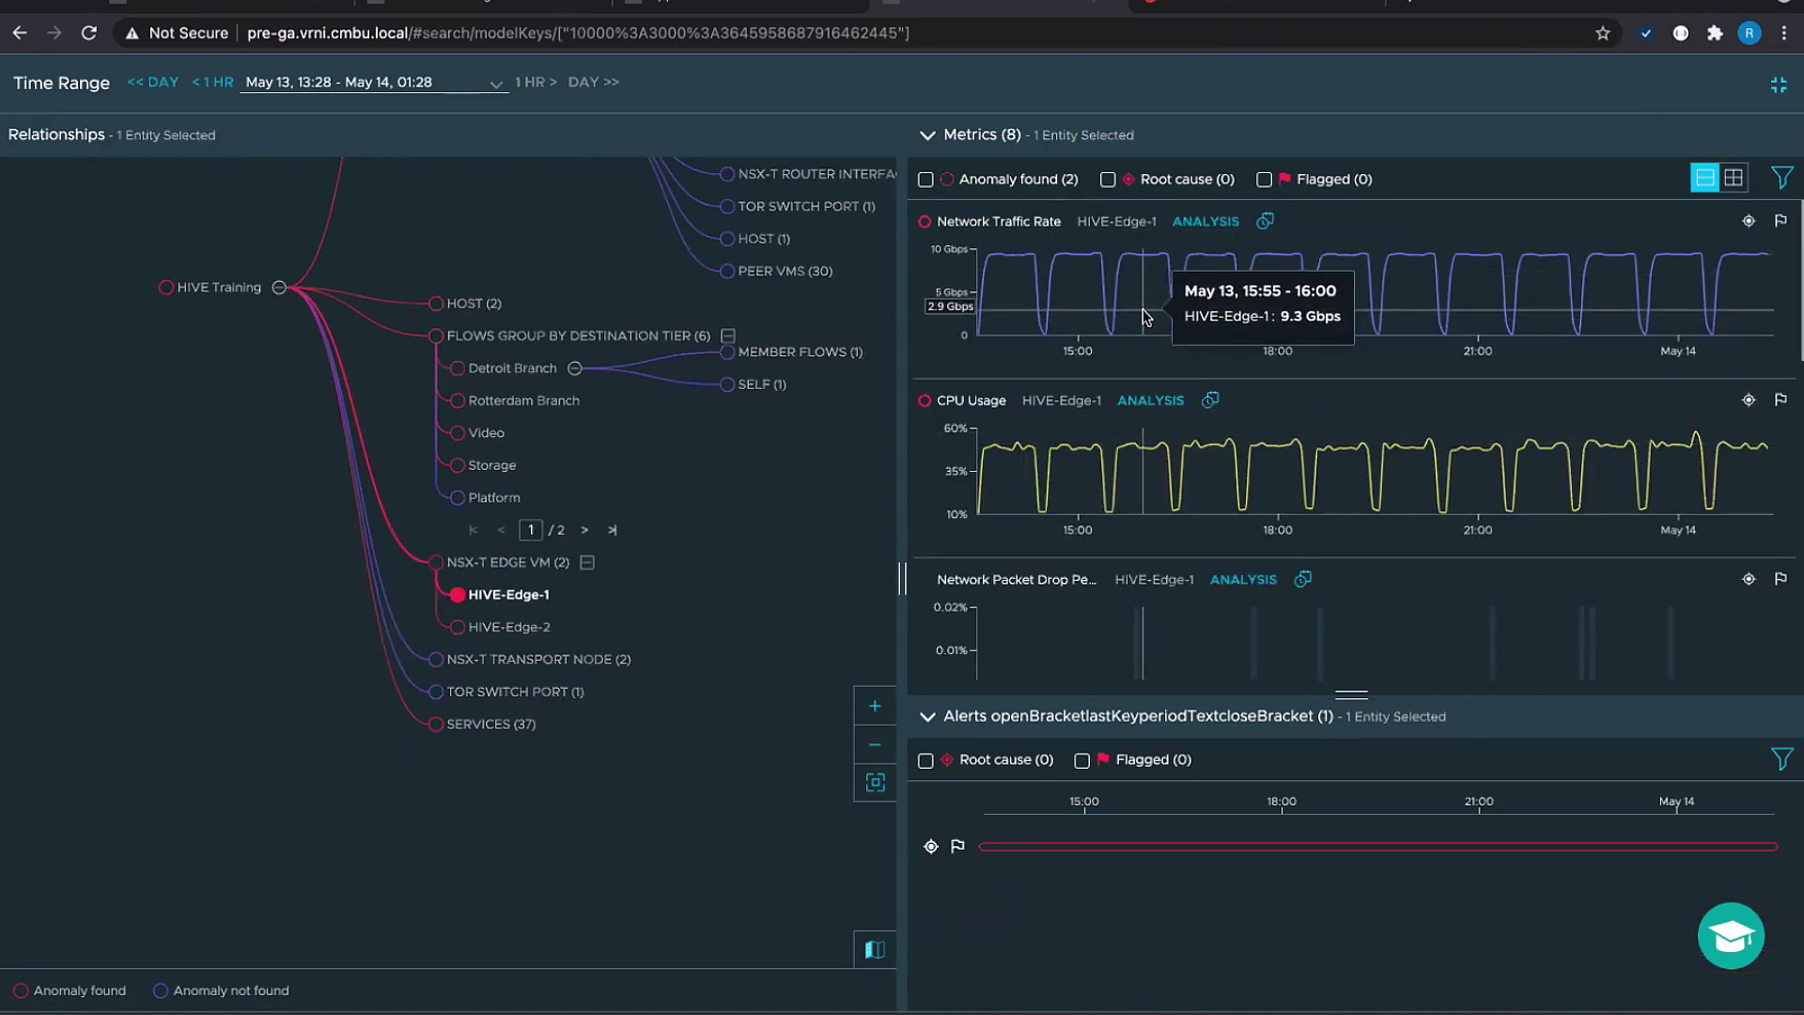
mouse_move(567, 602)
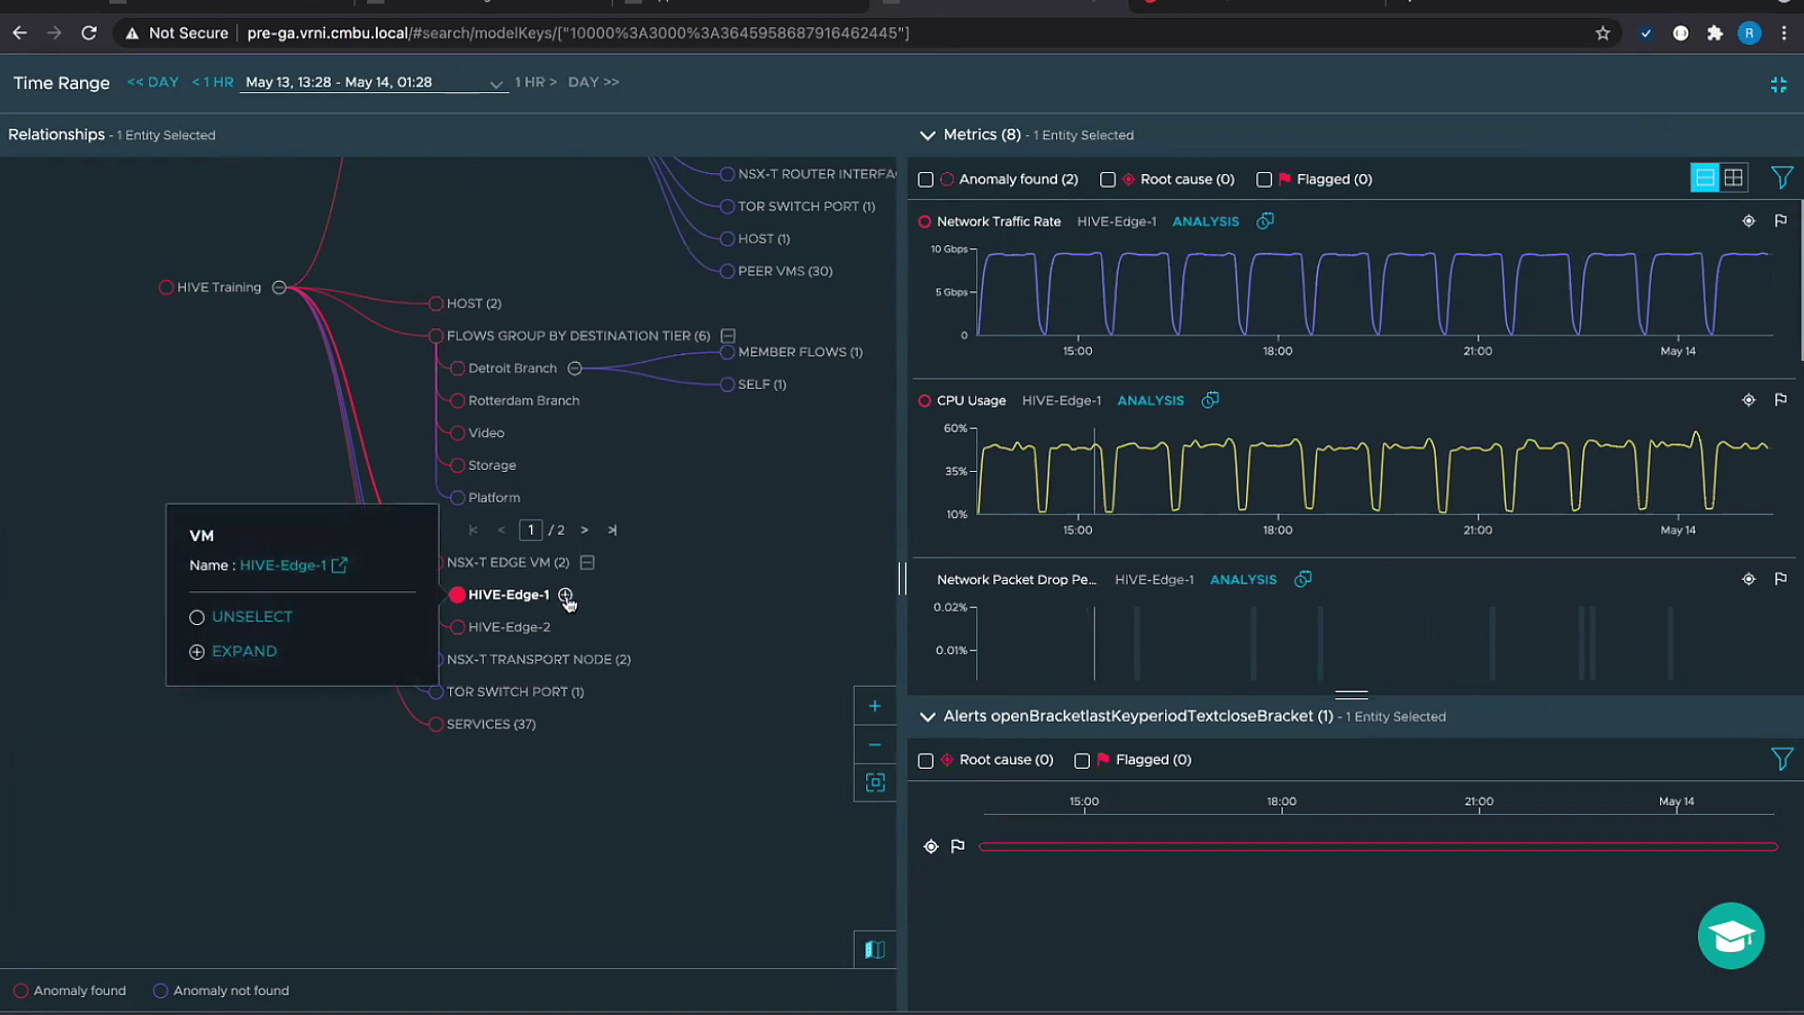
left_click(564, 597)
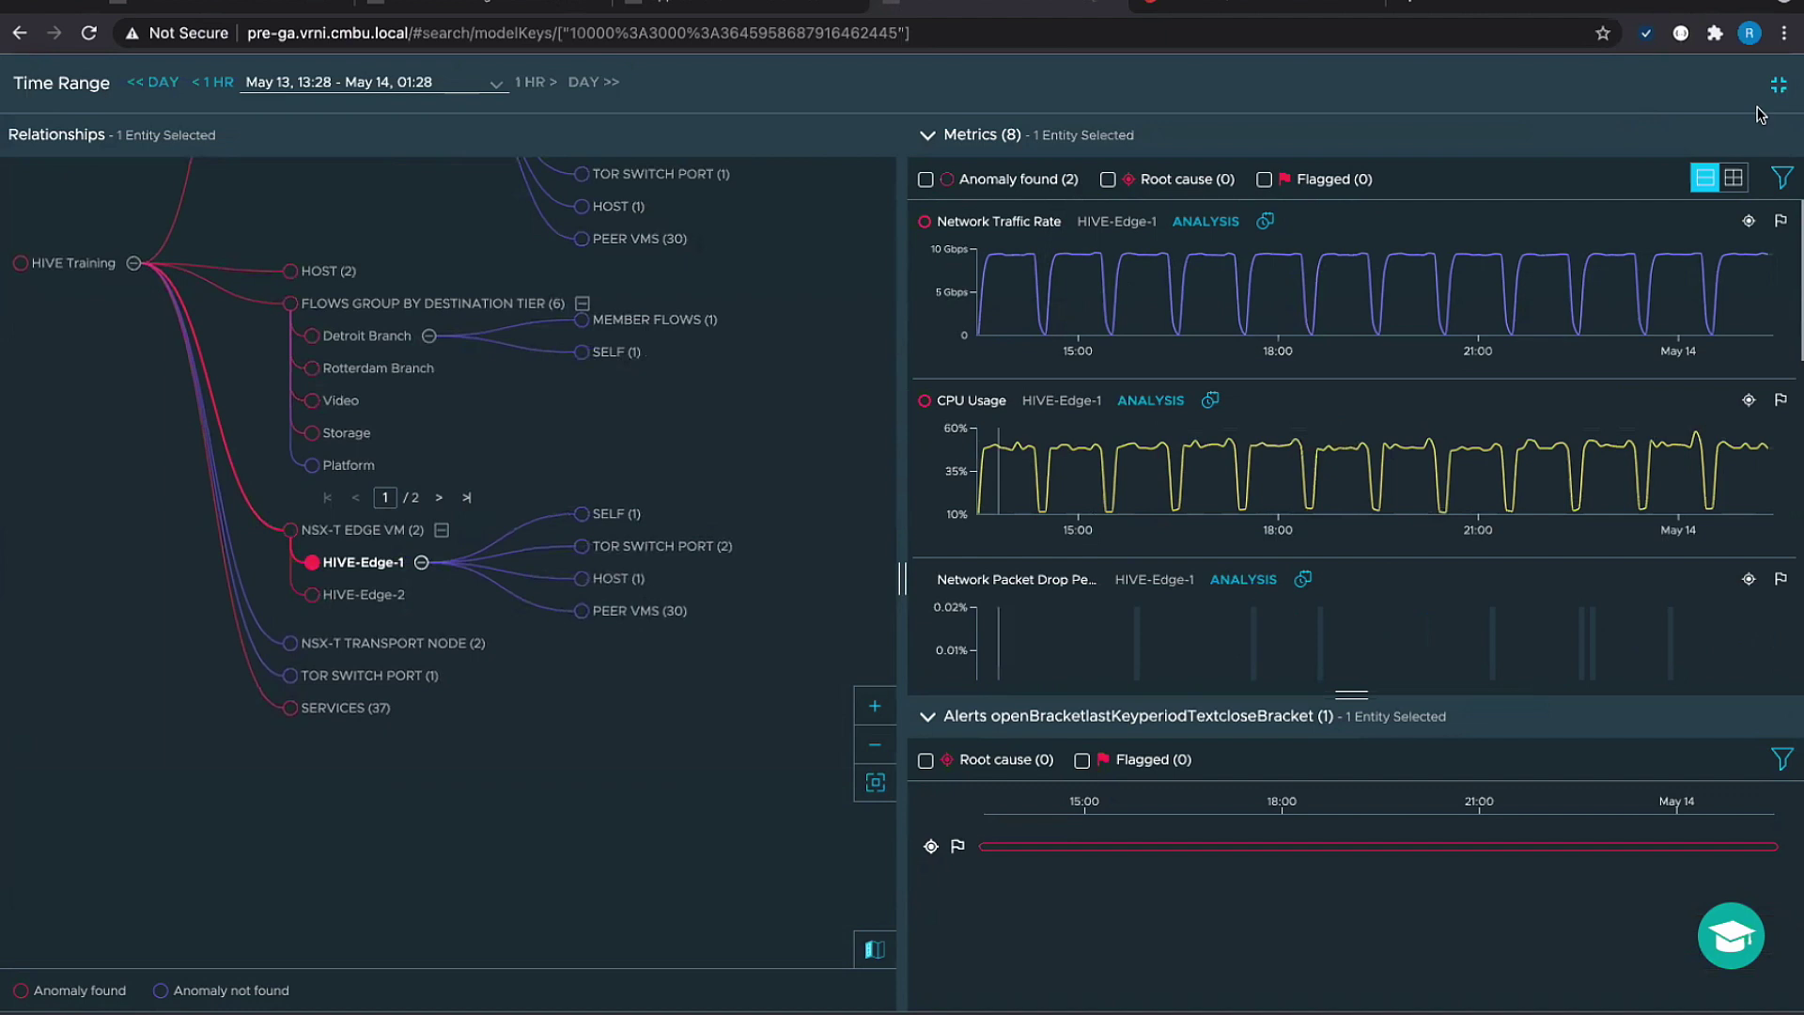
left_click(1780, 221)
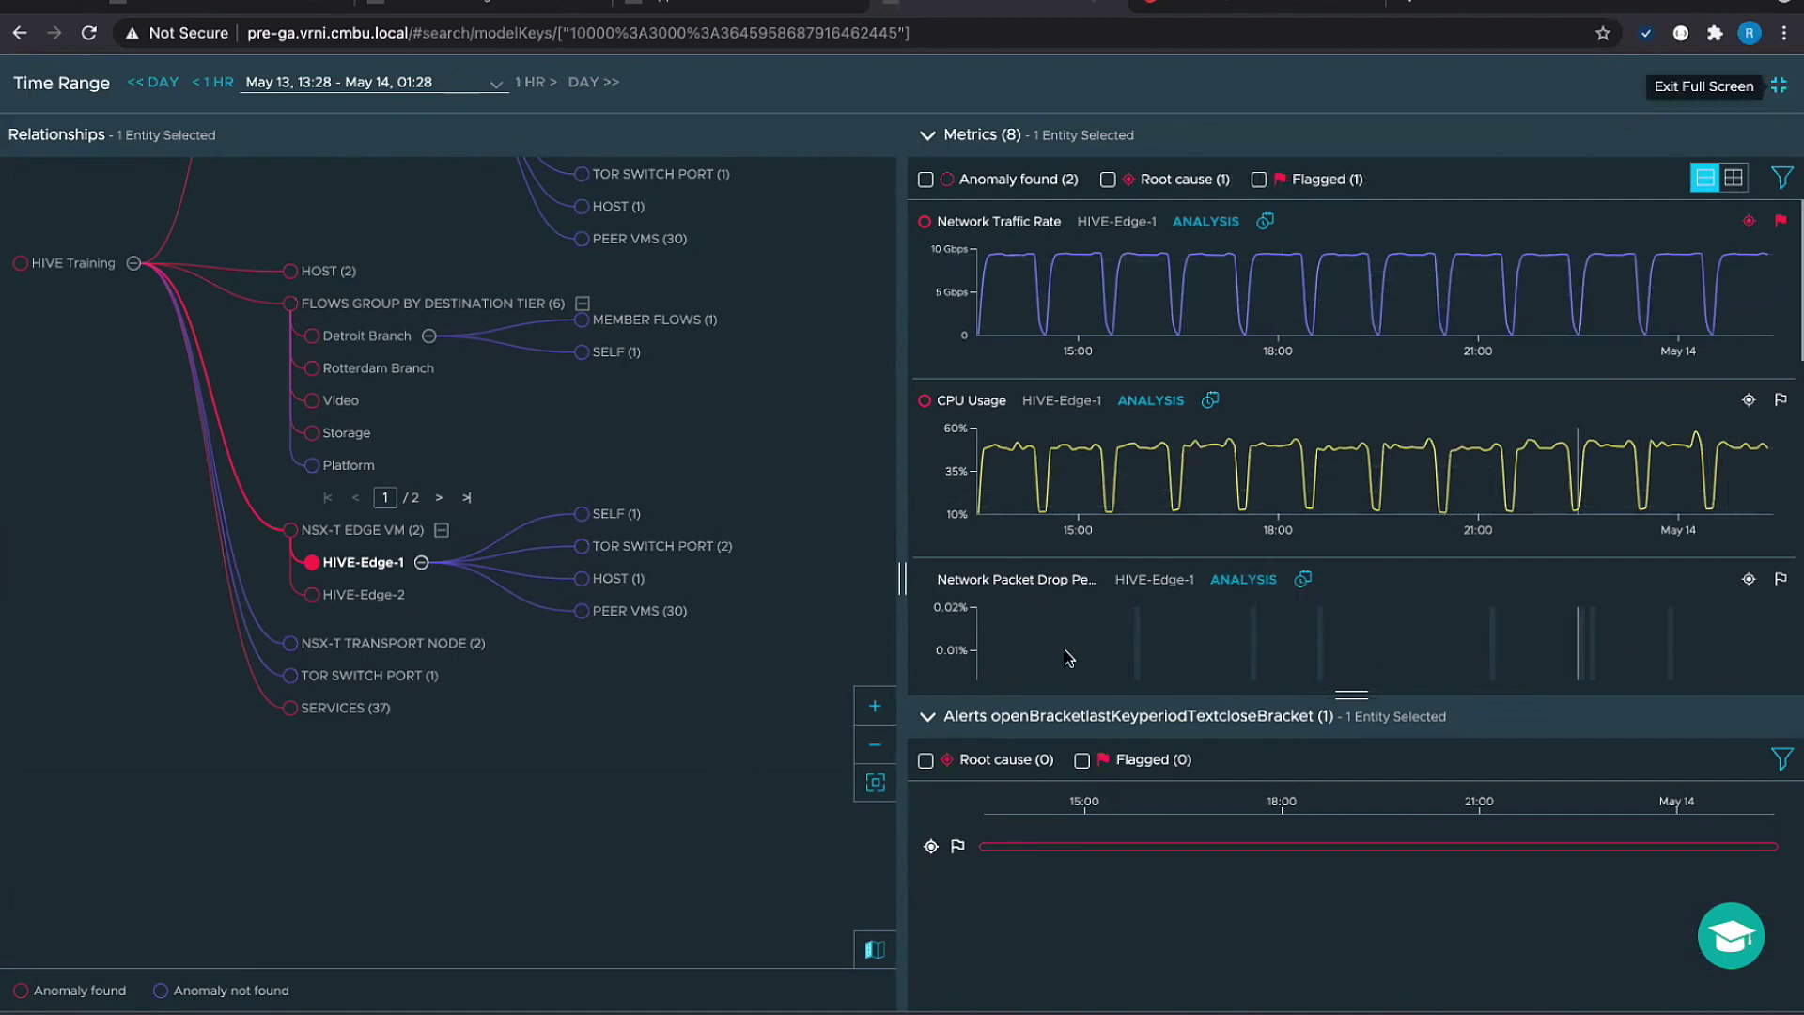
key("Escape")
Post the note 'RCA on flow xyz' to the session's Notes, then scroll back up to the metrics.
scroll(1064, 675, "down", 1)
scroll(1712, 553, "down", 2)
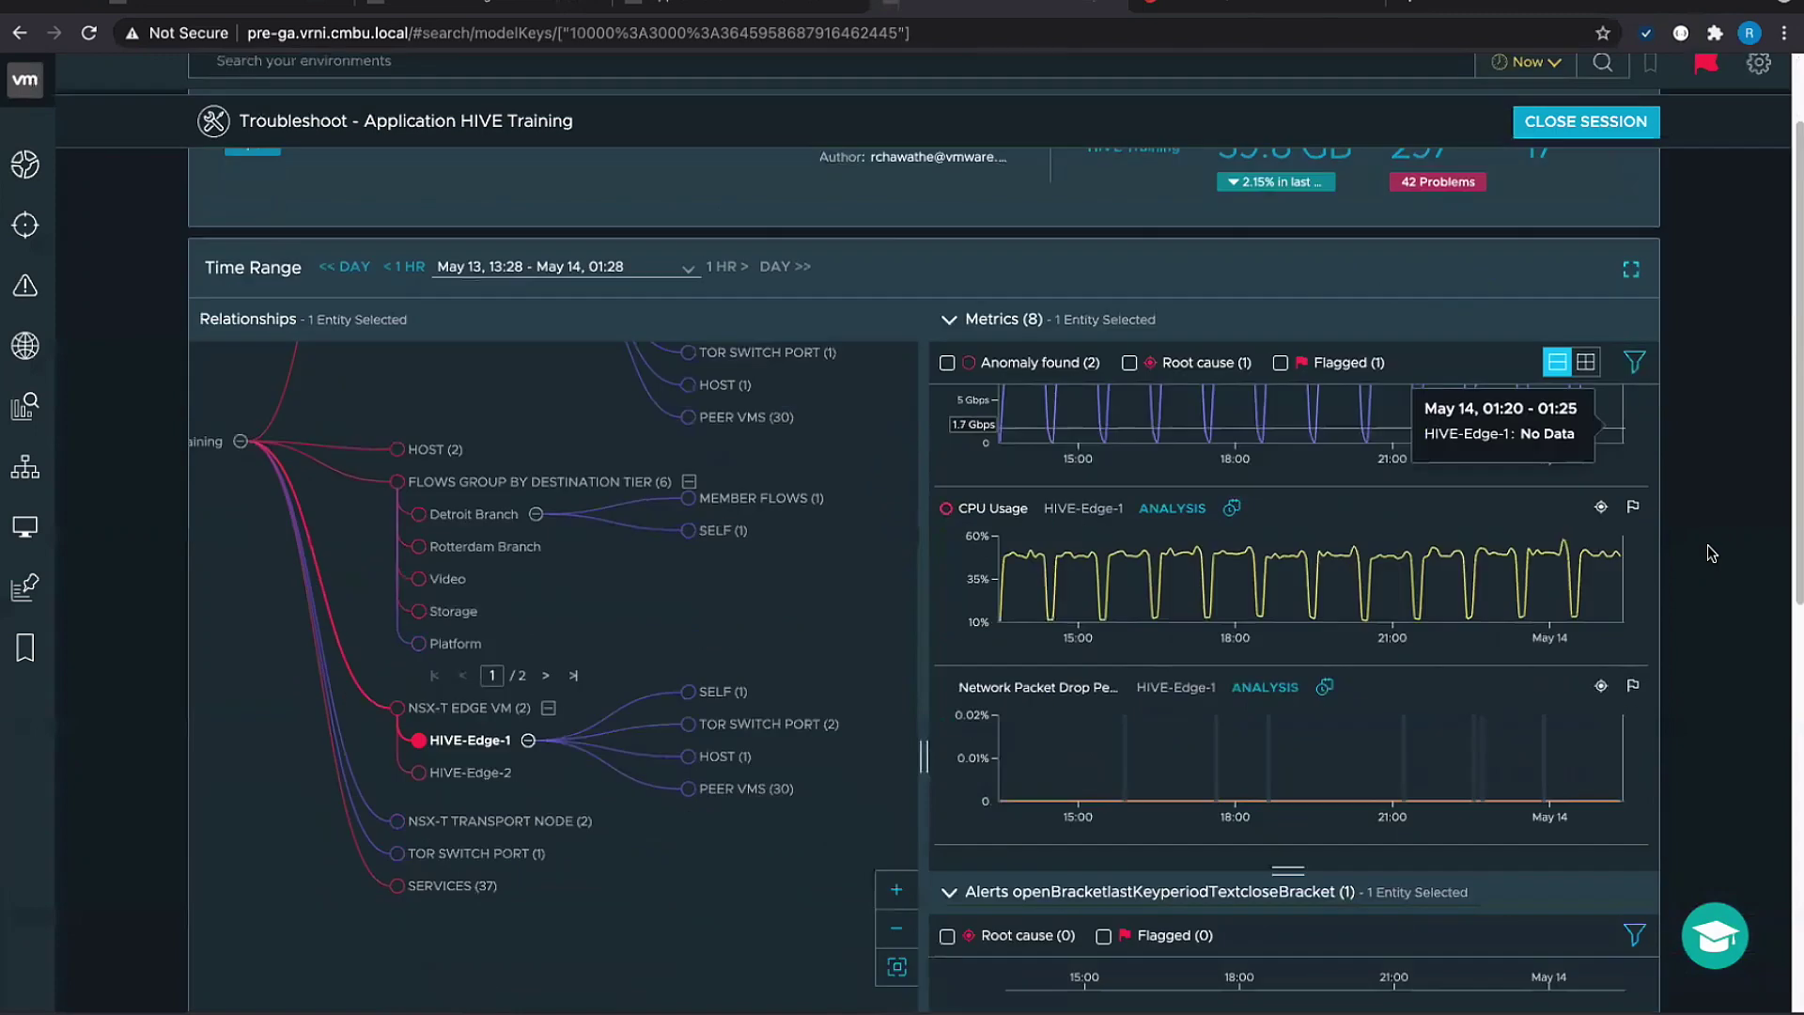
scroll(1712, 554, "down", 8)
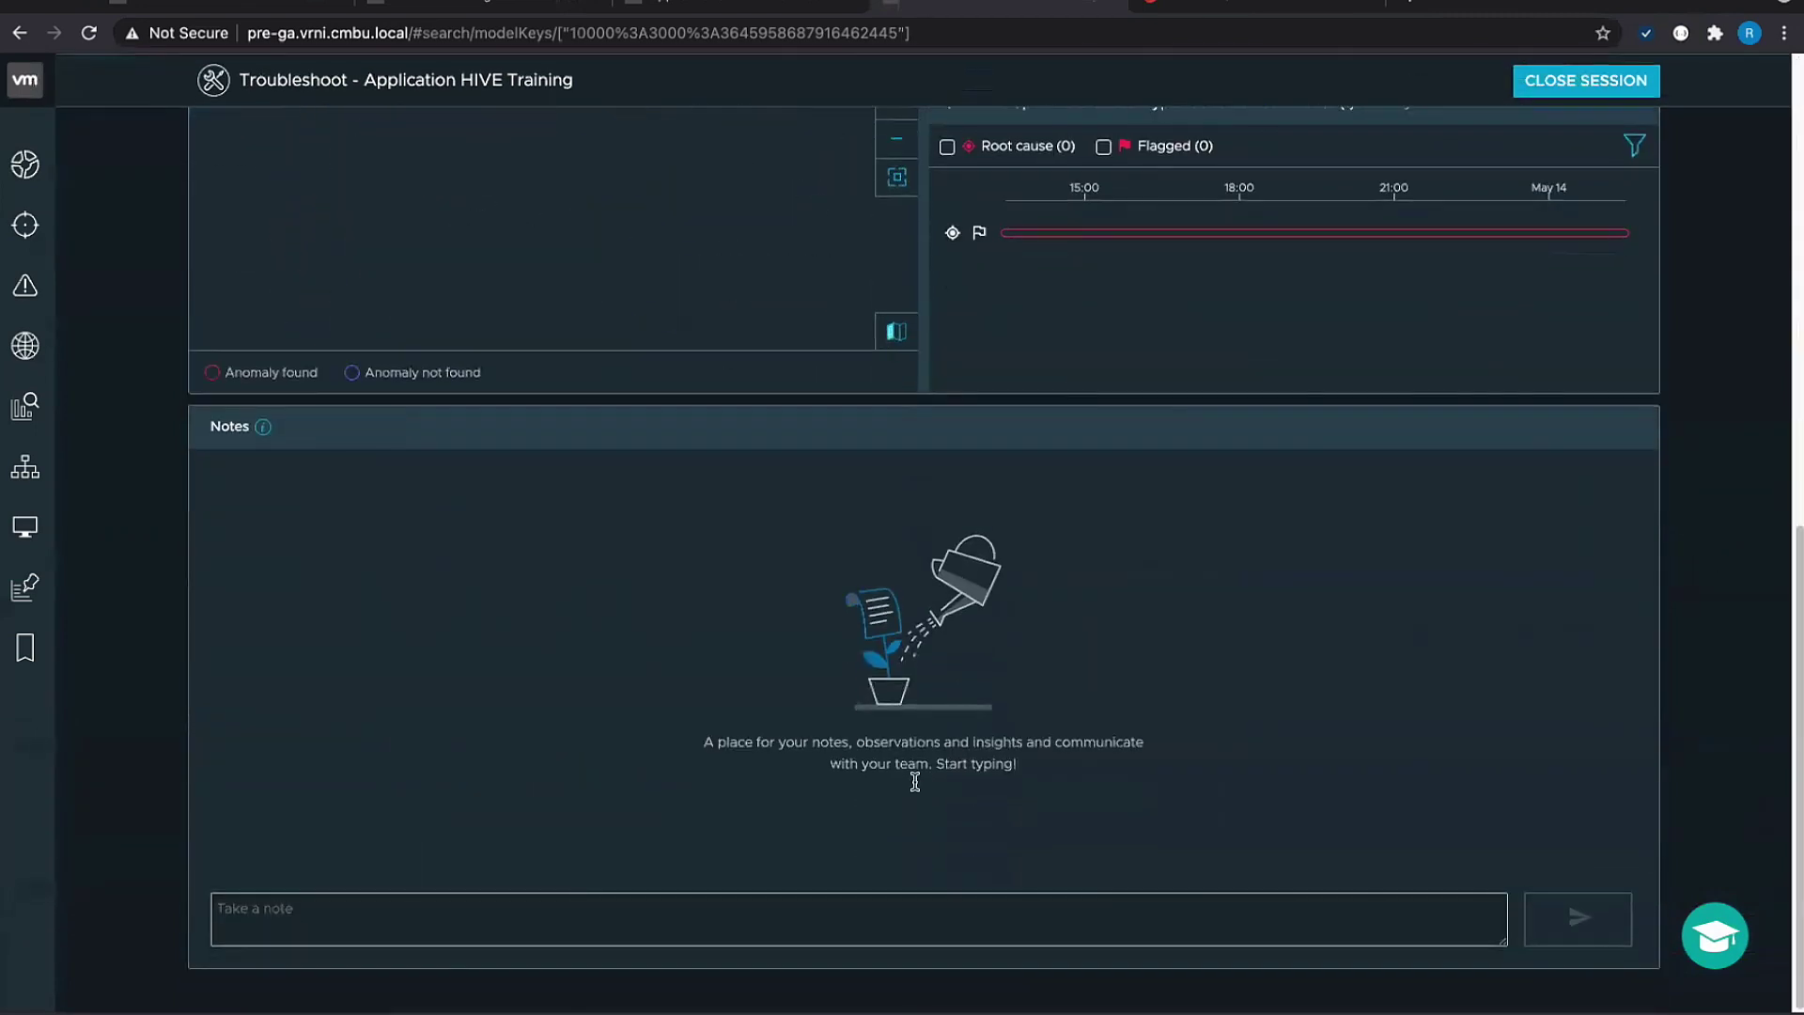
left_click(482, 905)
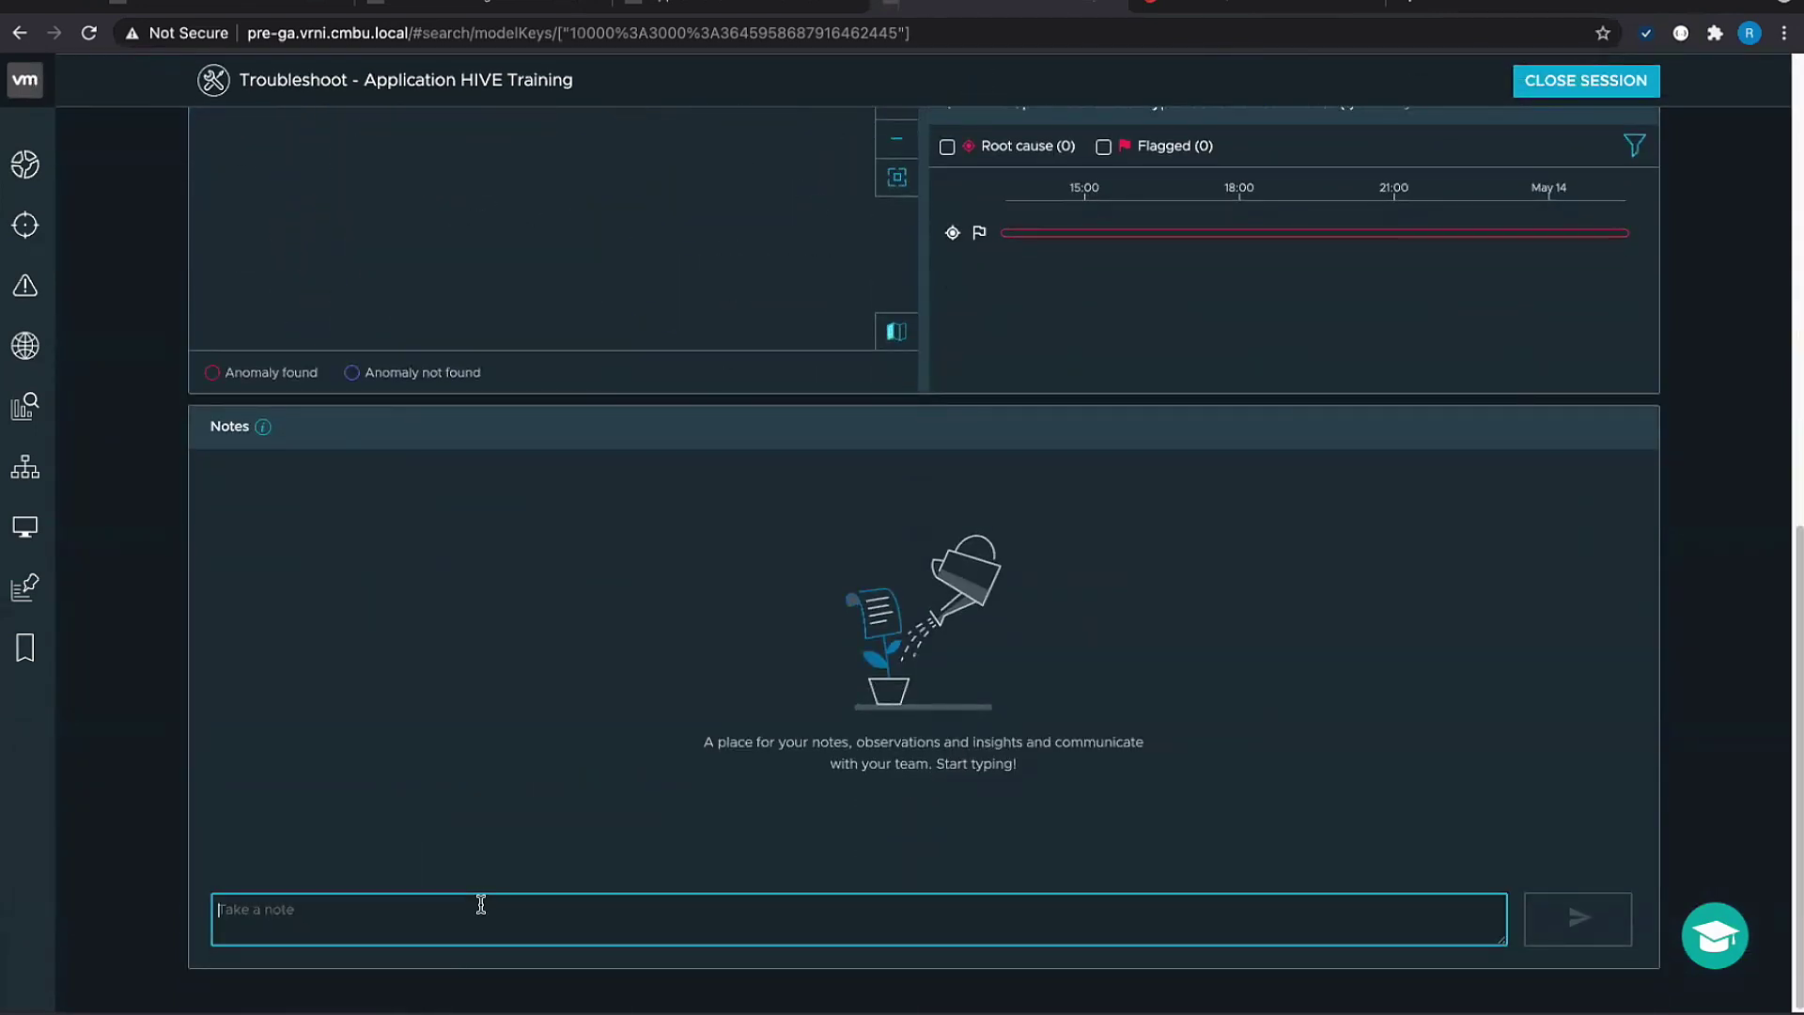
type("RCA on flow")
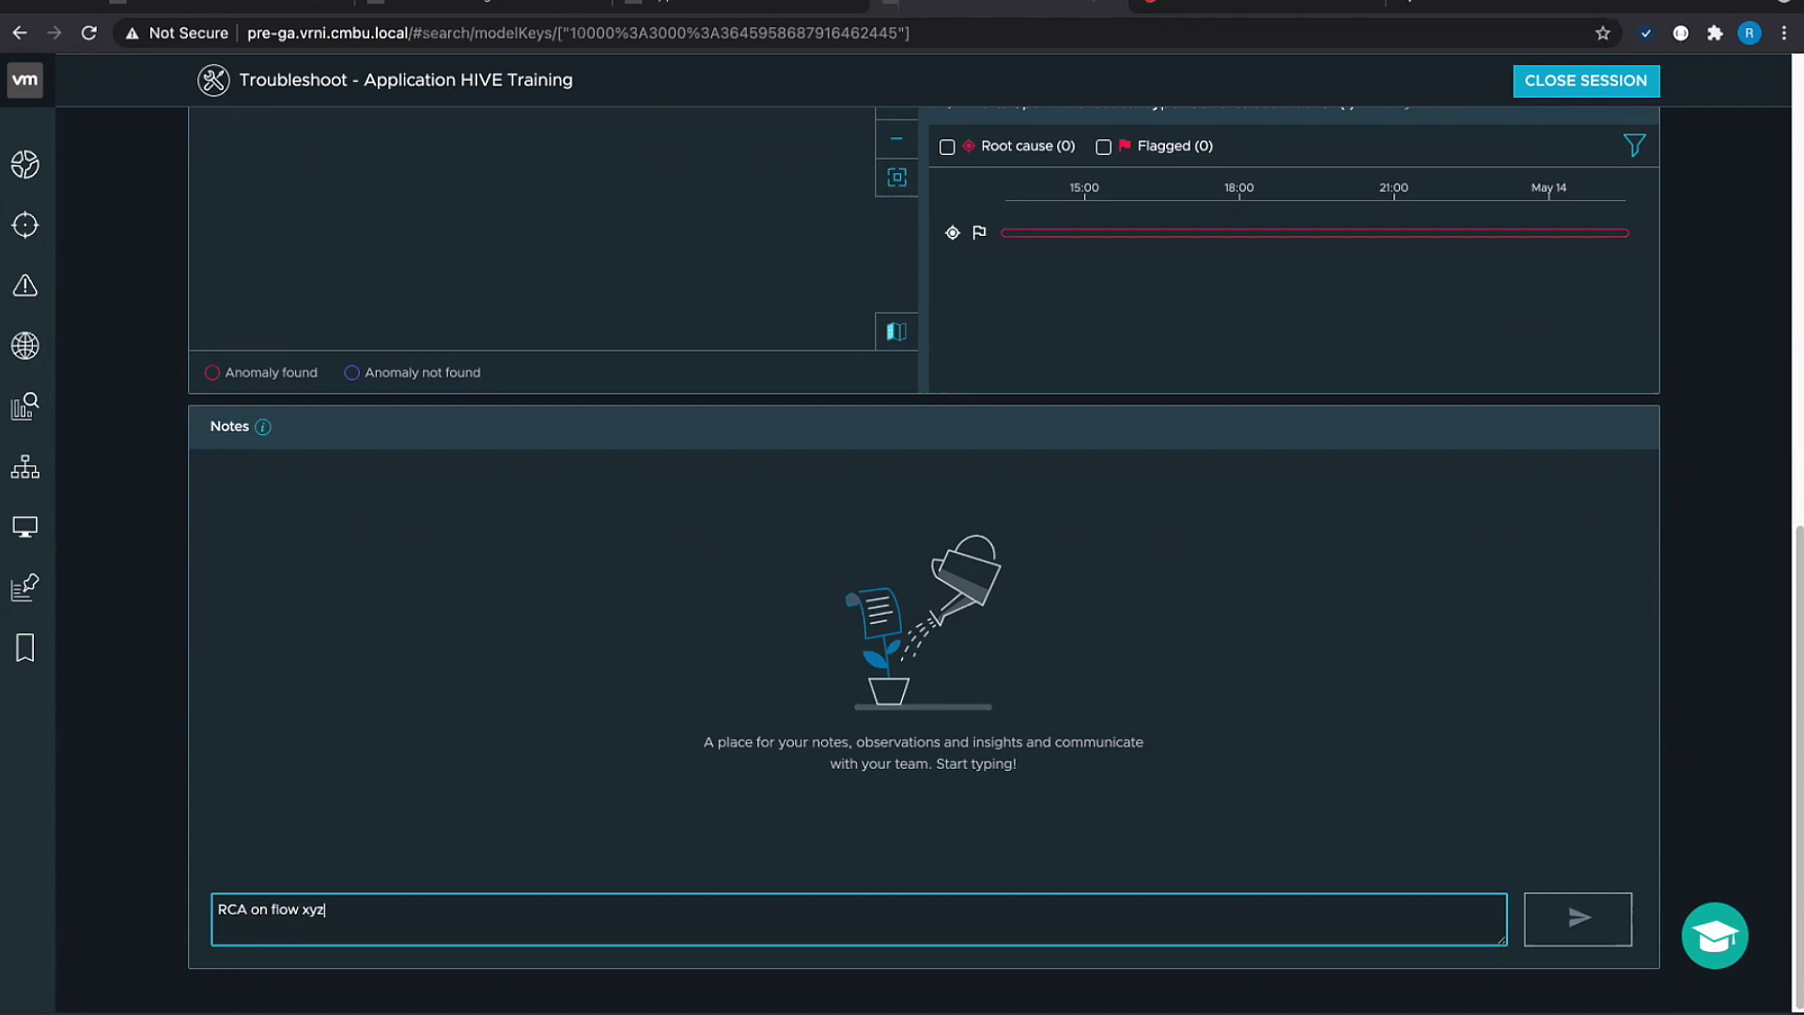
type(" xyz")
left_click(1564, 920)
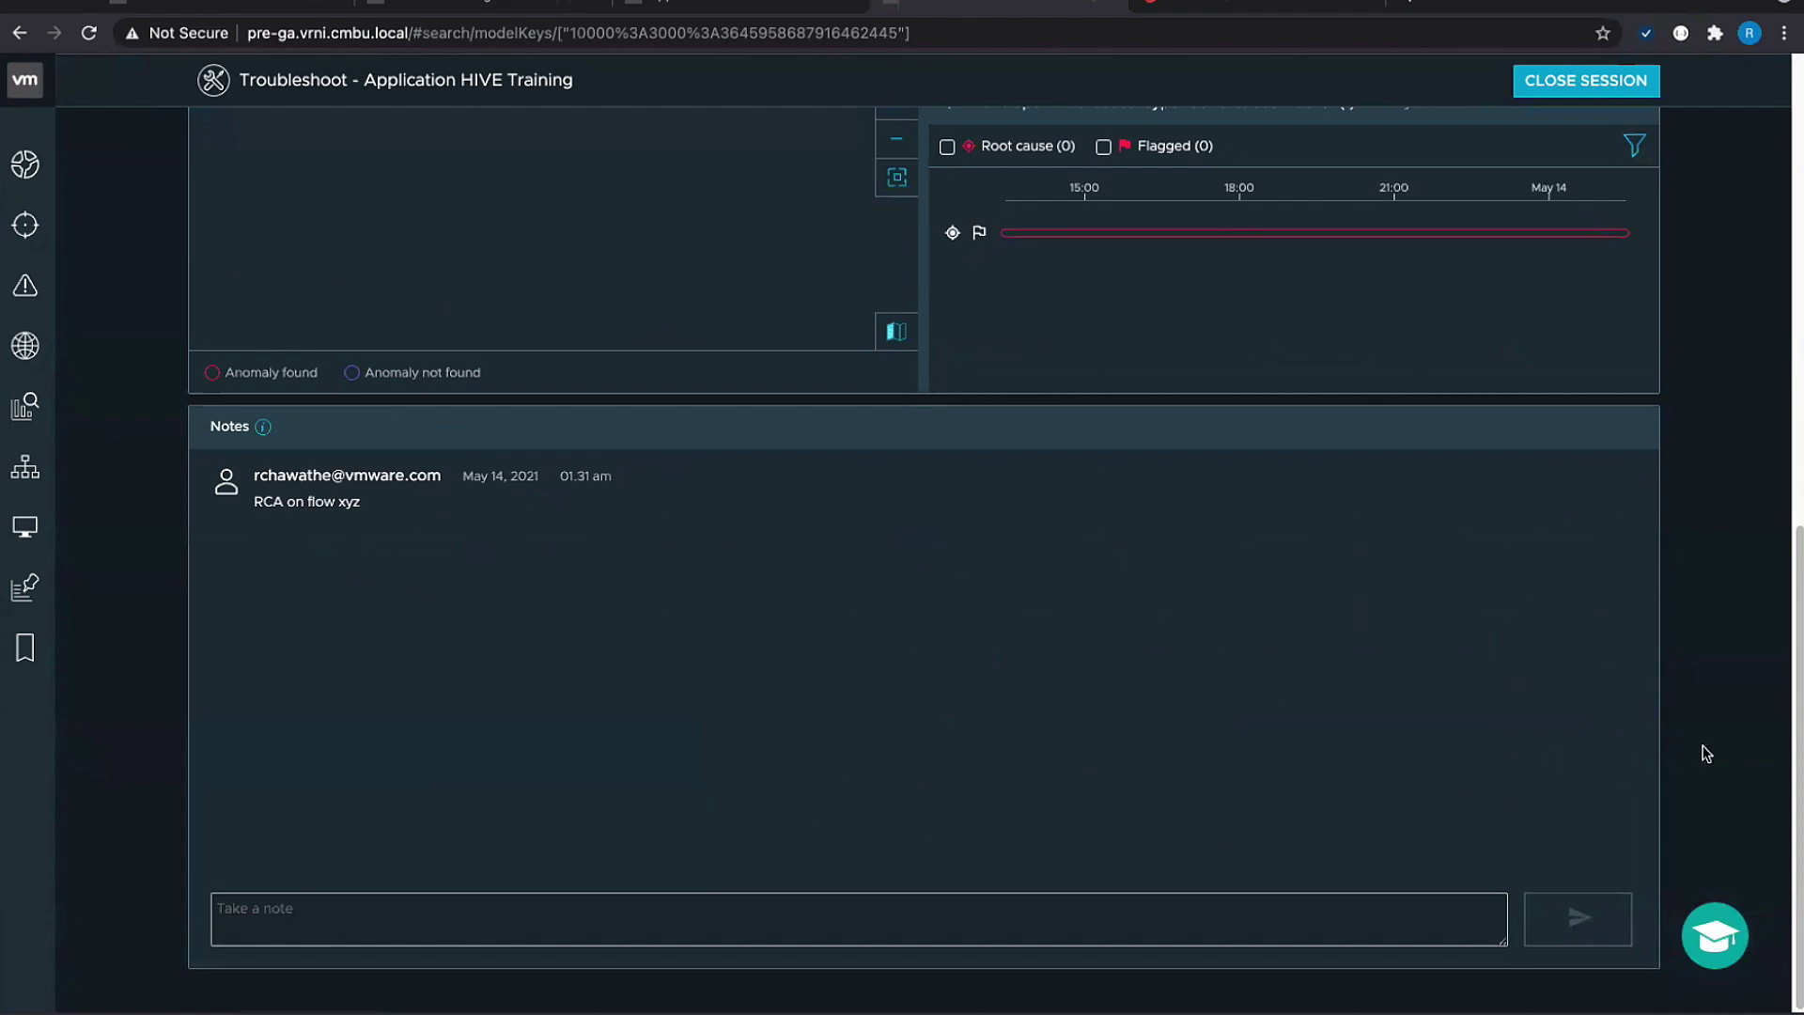
scroll(1706, 754, "up", 2)
scroll(1706, 753, "up", 4)
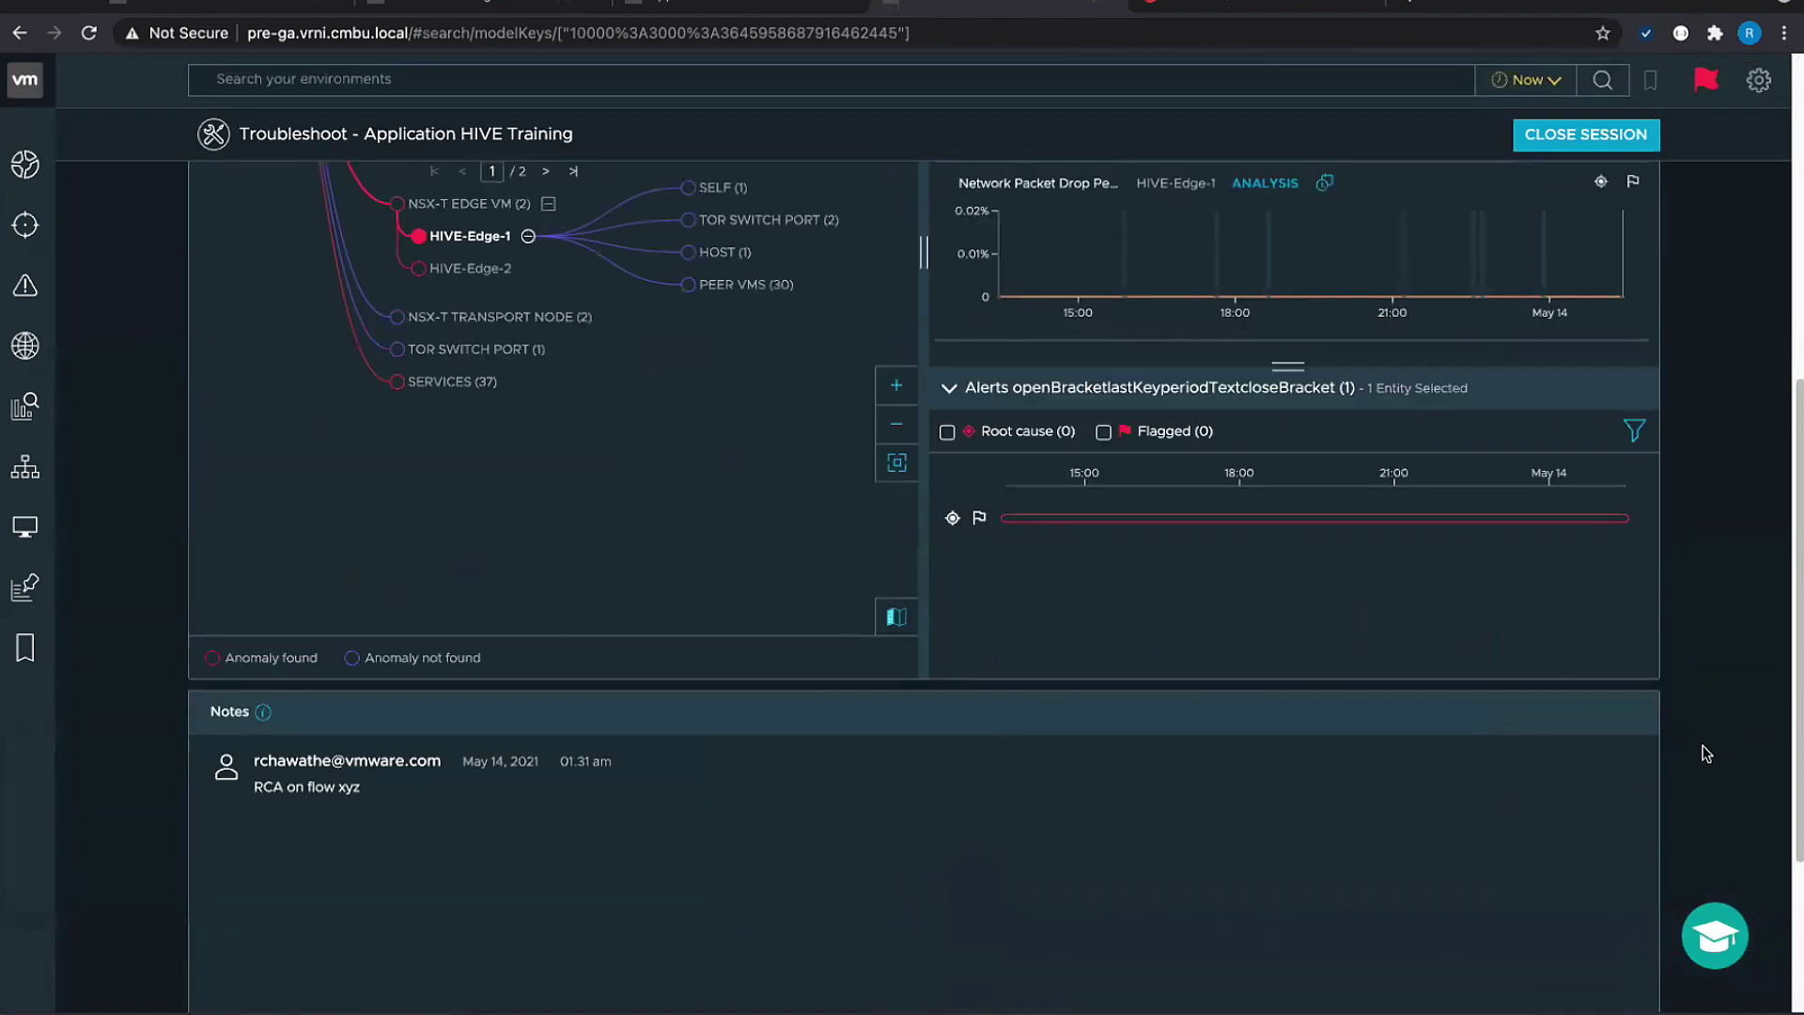
scroll(1707, 754, "up", 5)
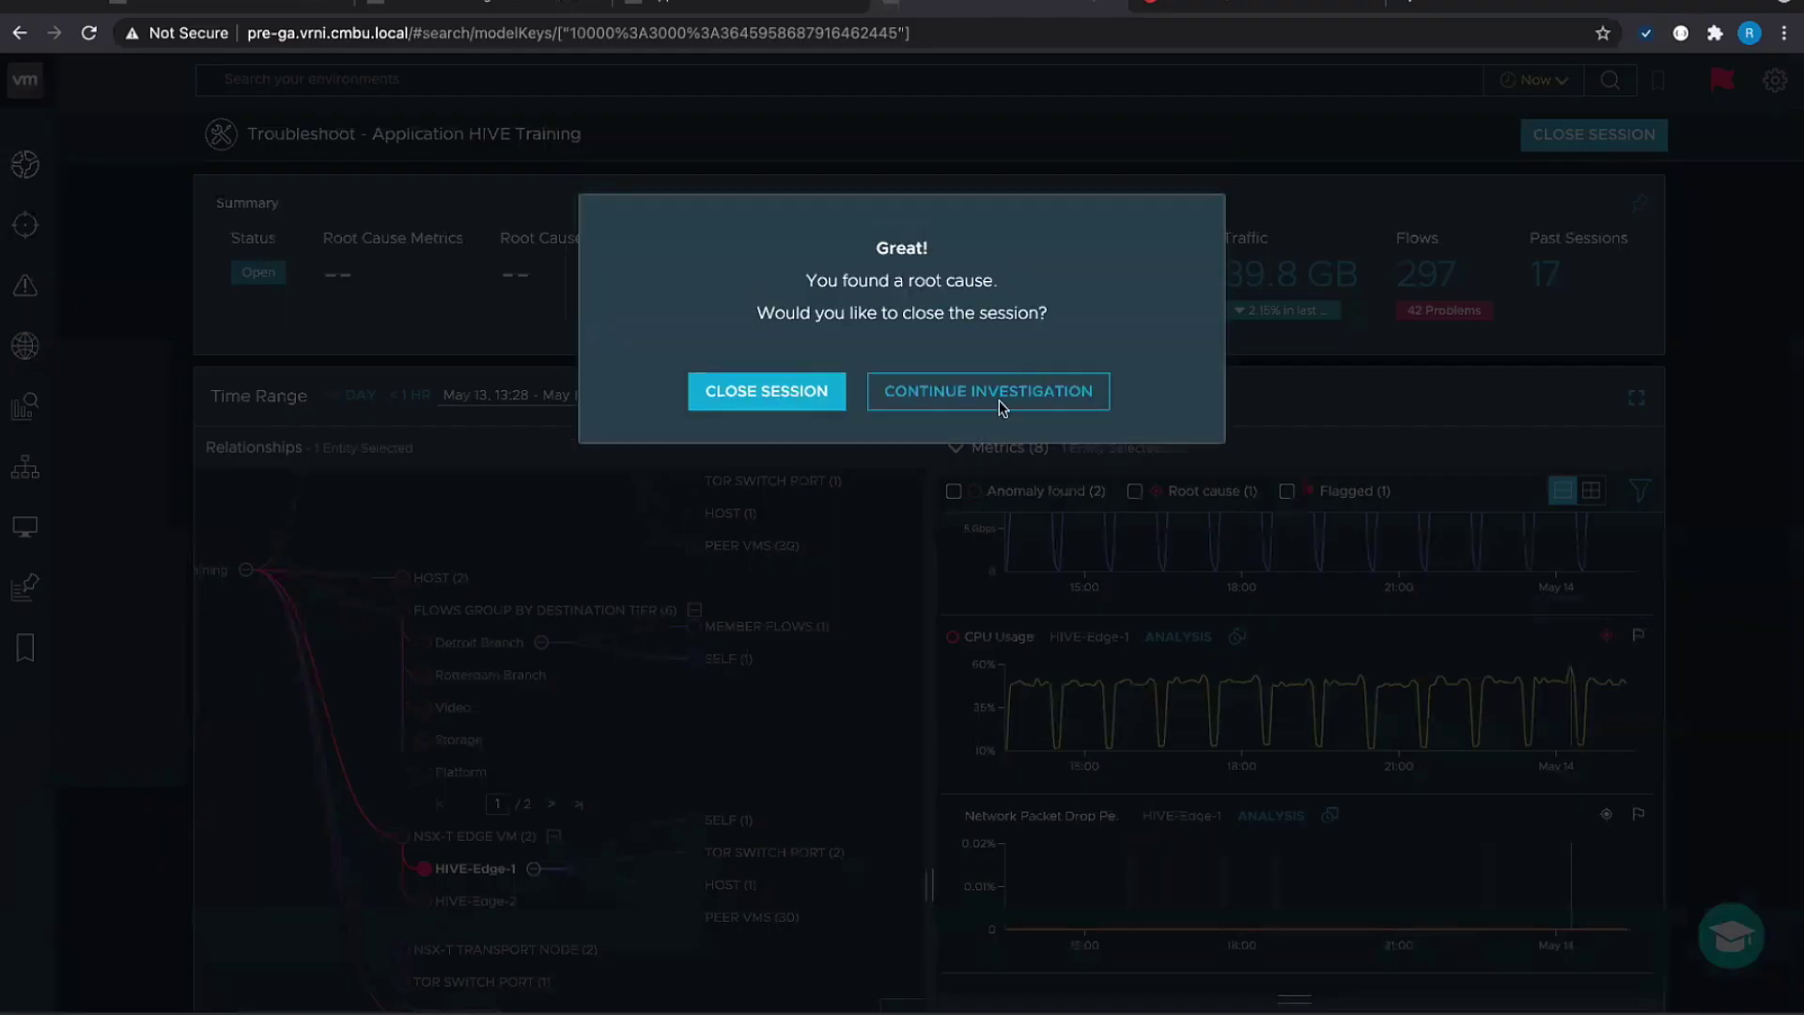
Continue investigating, mark Network Packet Drop as root cause, then submit closure as Resolved with remarks 'RCA found'.
left_click(950, 399)
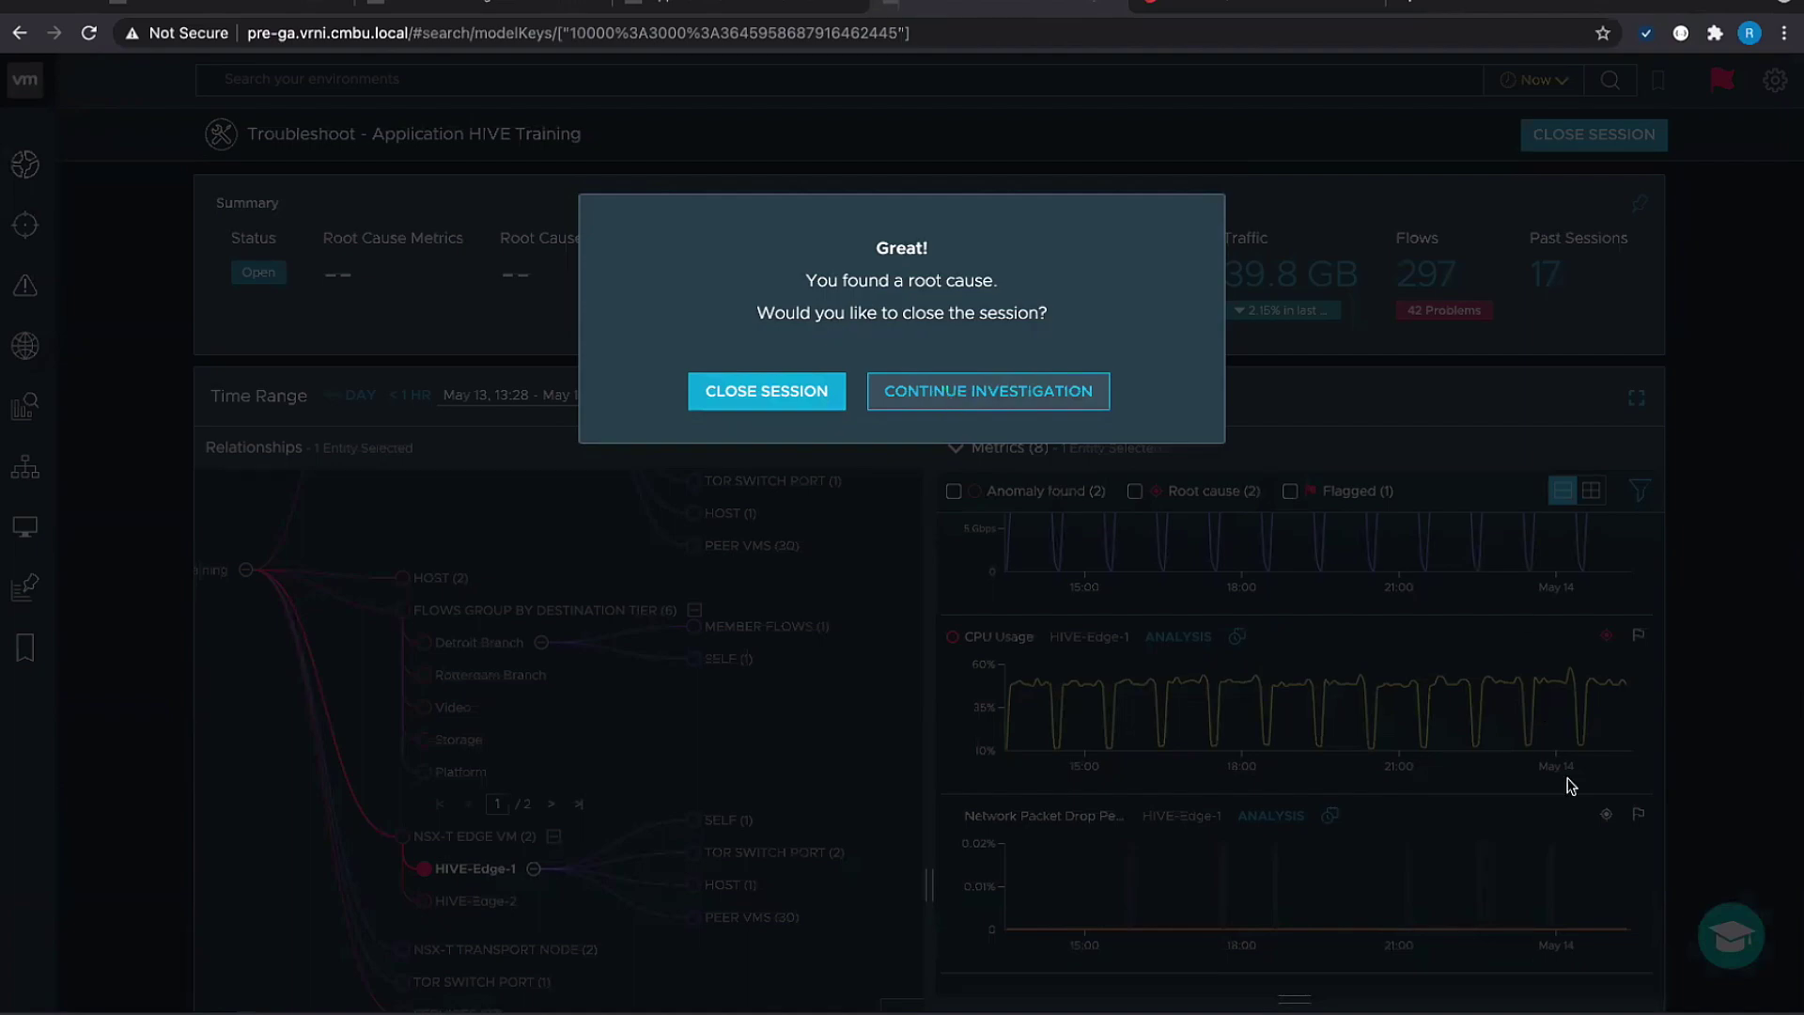
left_click(1606, 814)
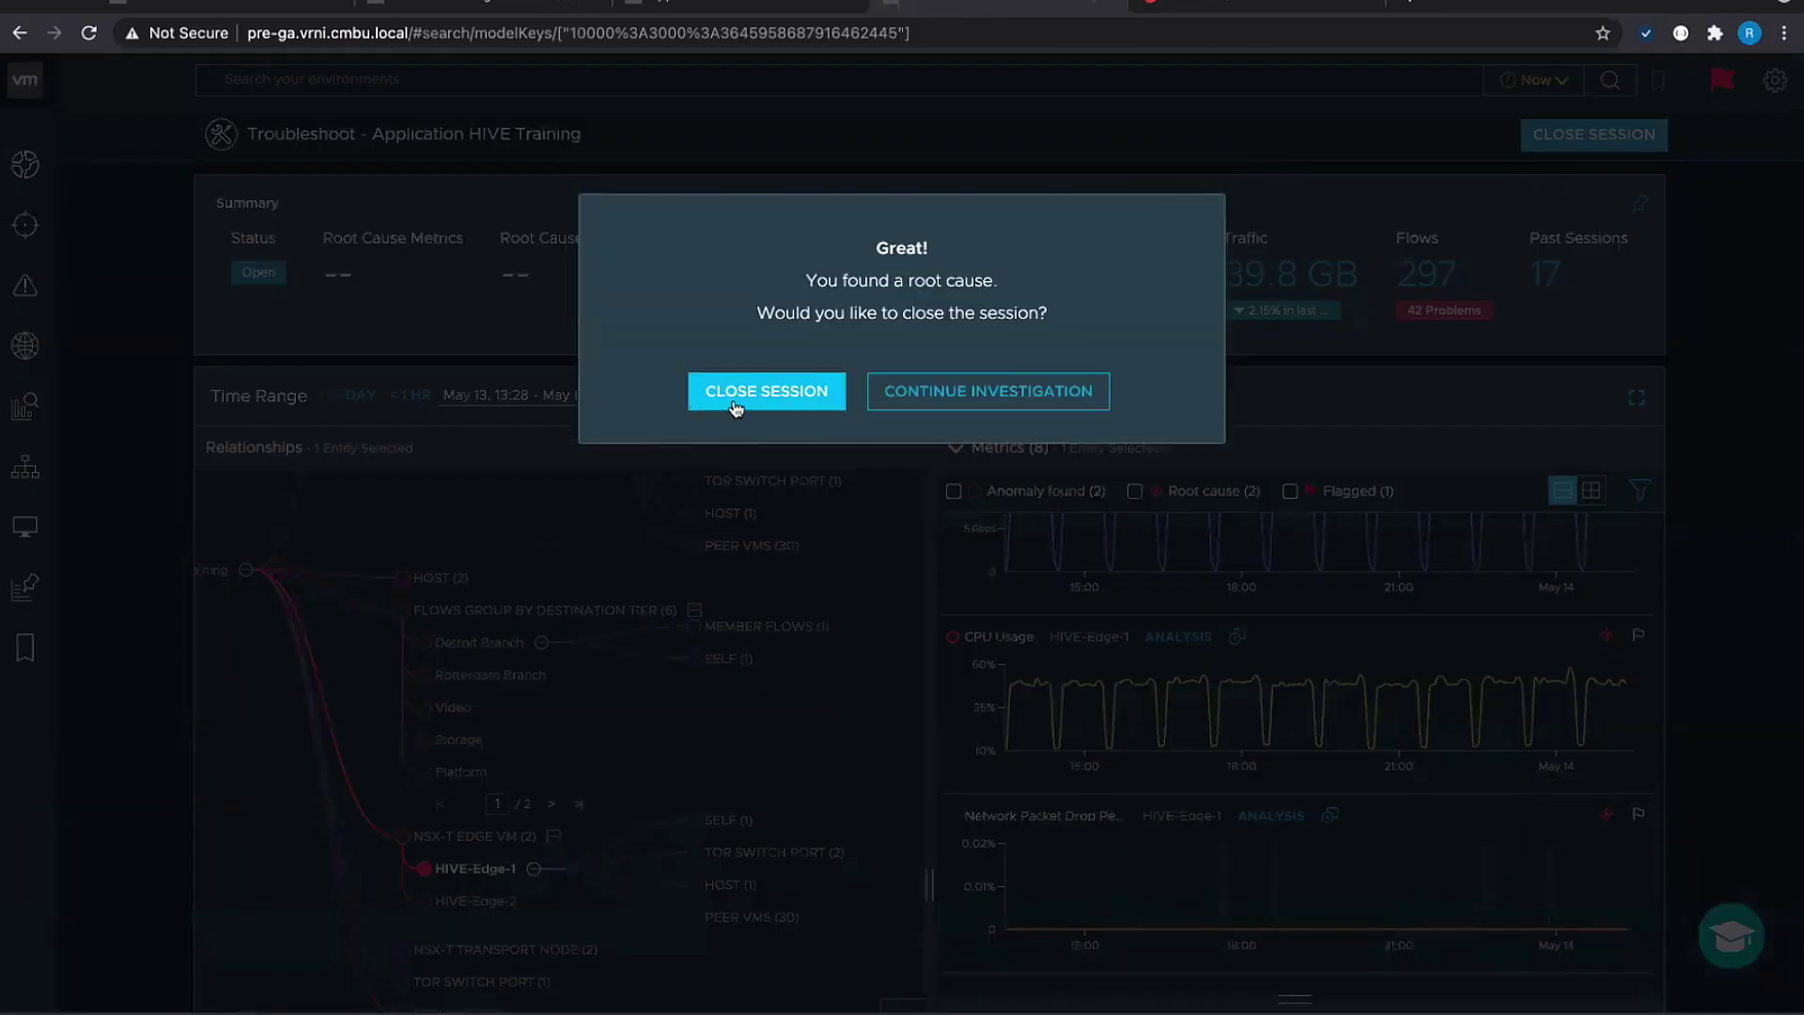
left_click(739, 402)
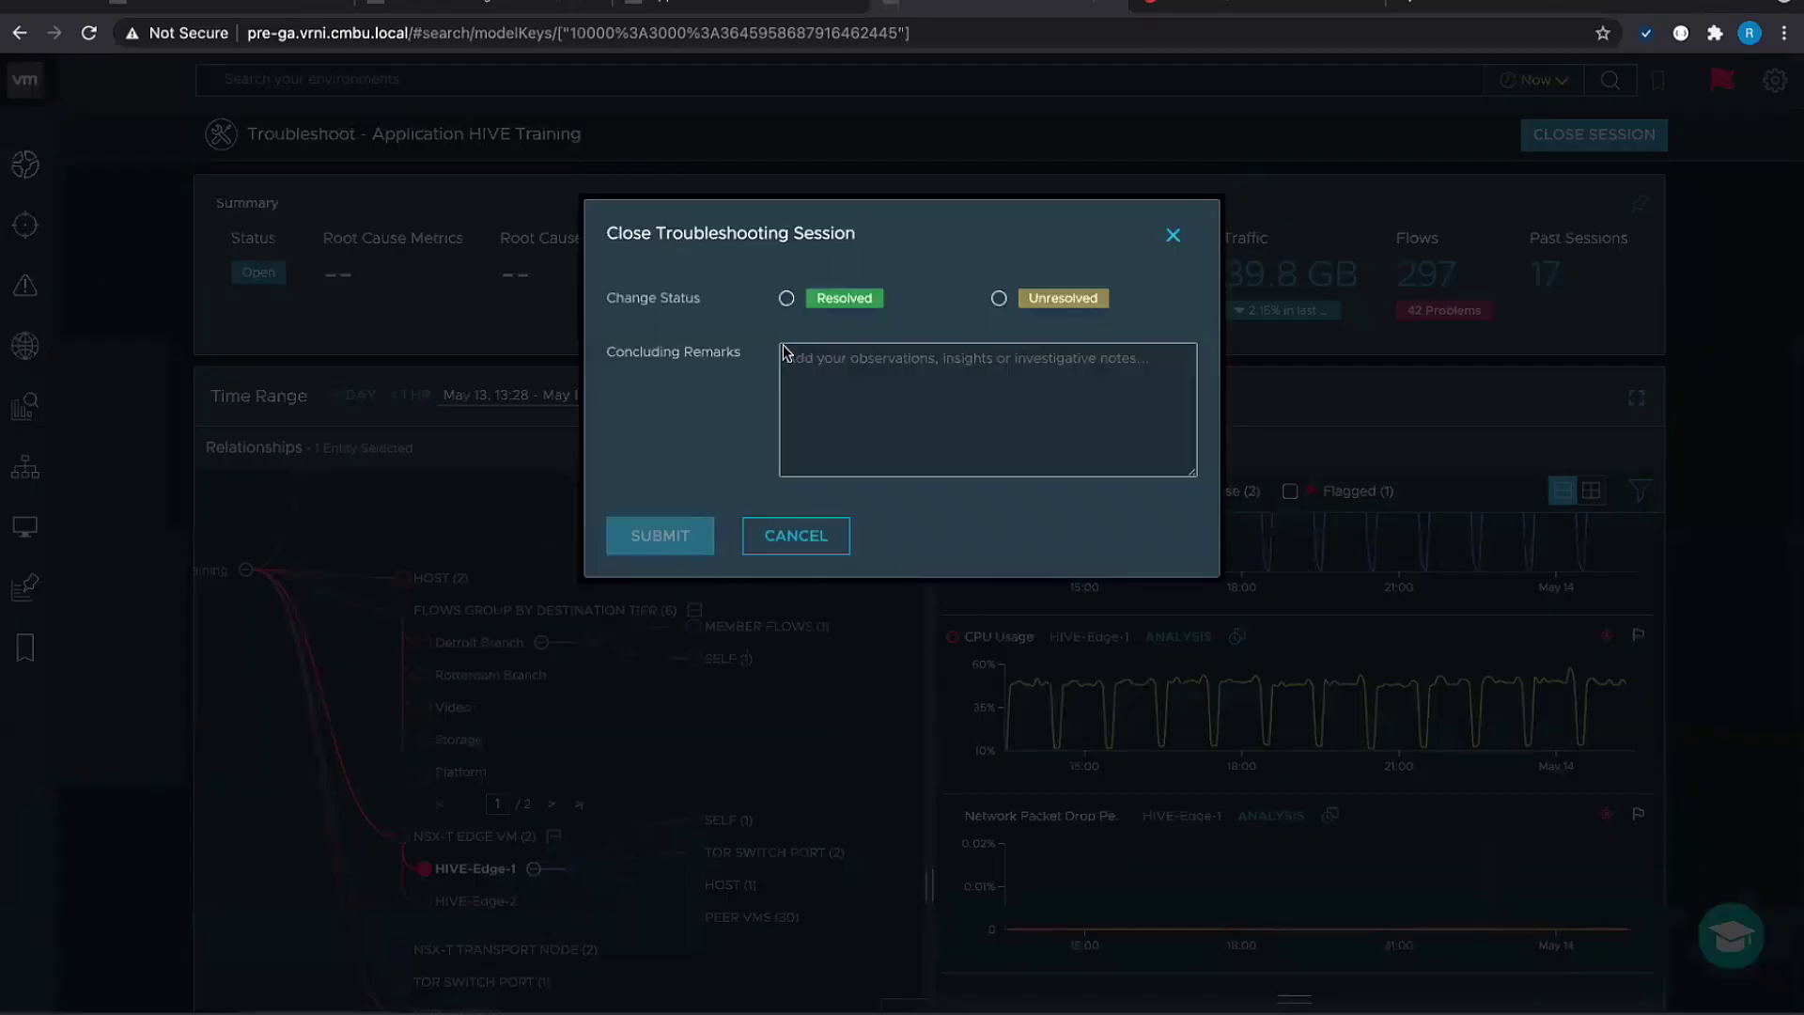
left_click(786, 298)
left_click(881, 395)
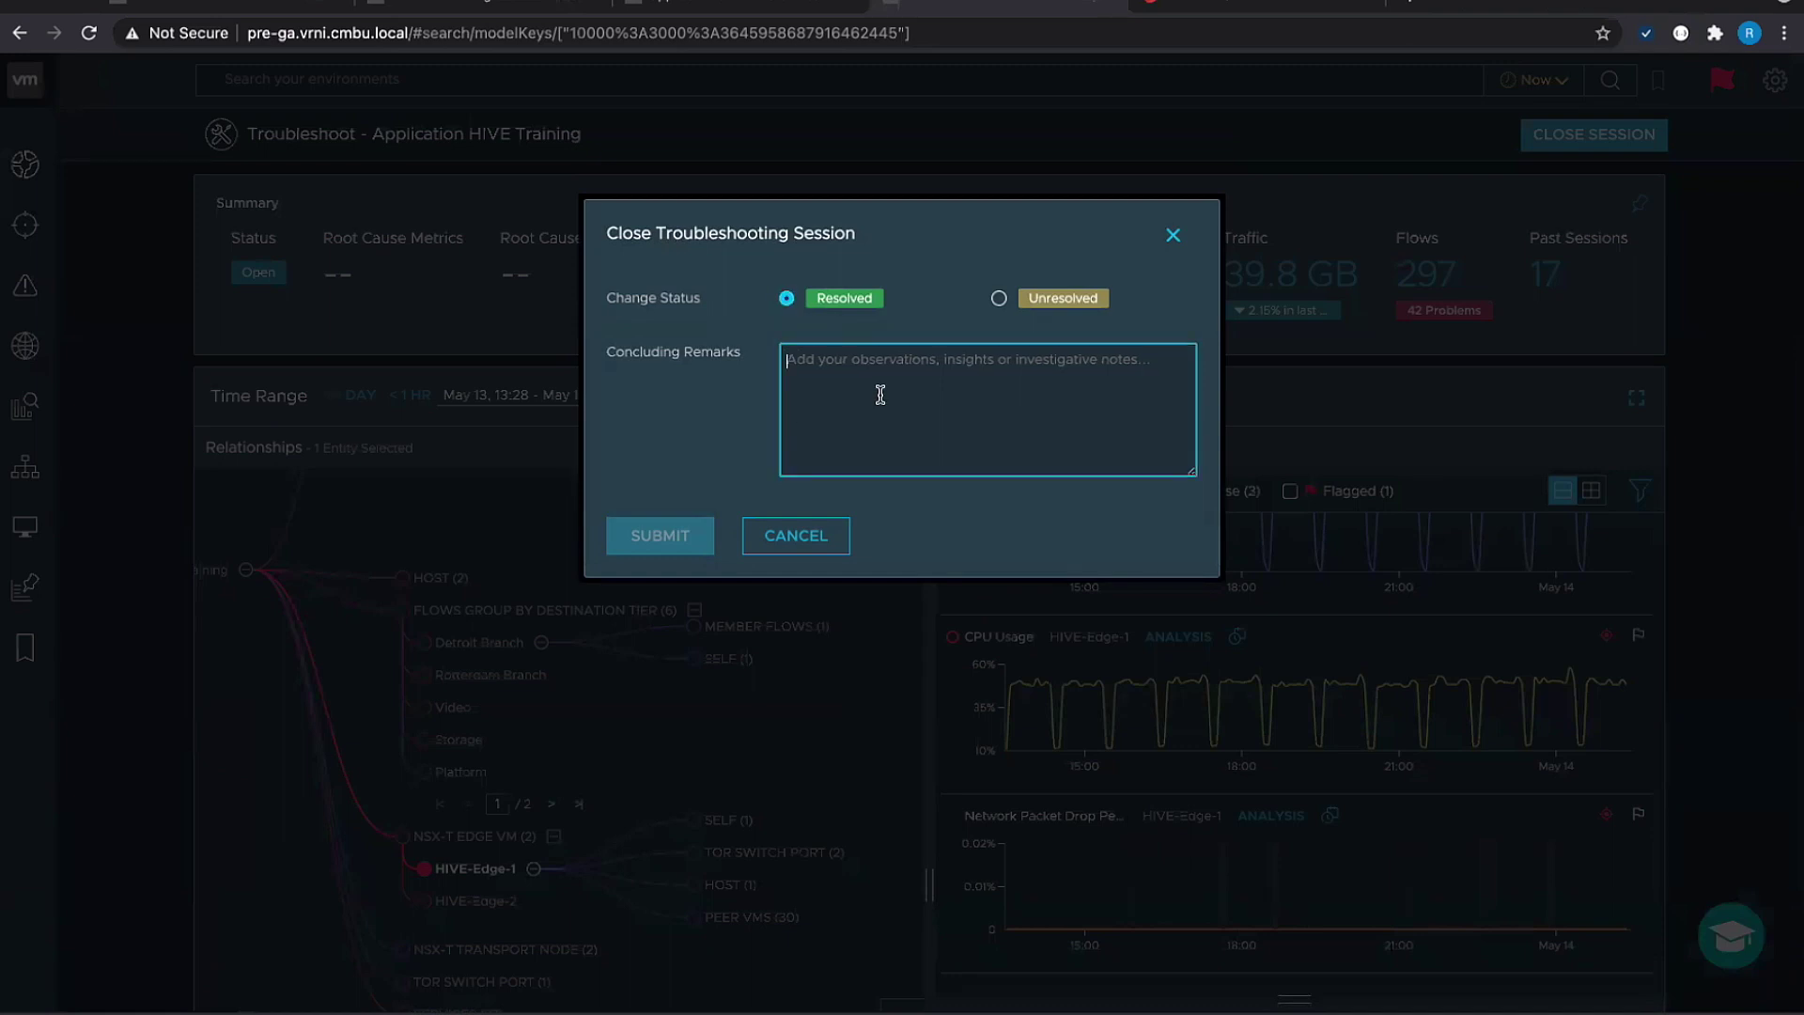
type("RCA found")
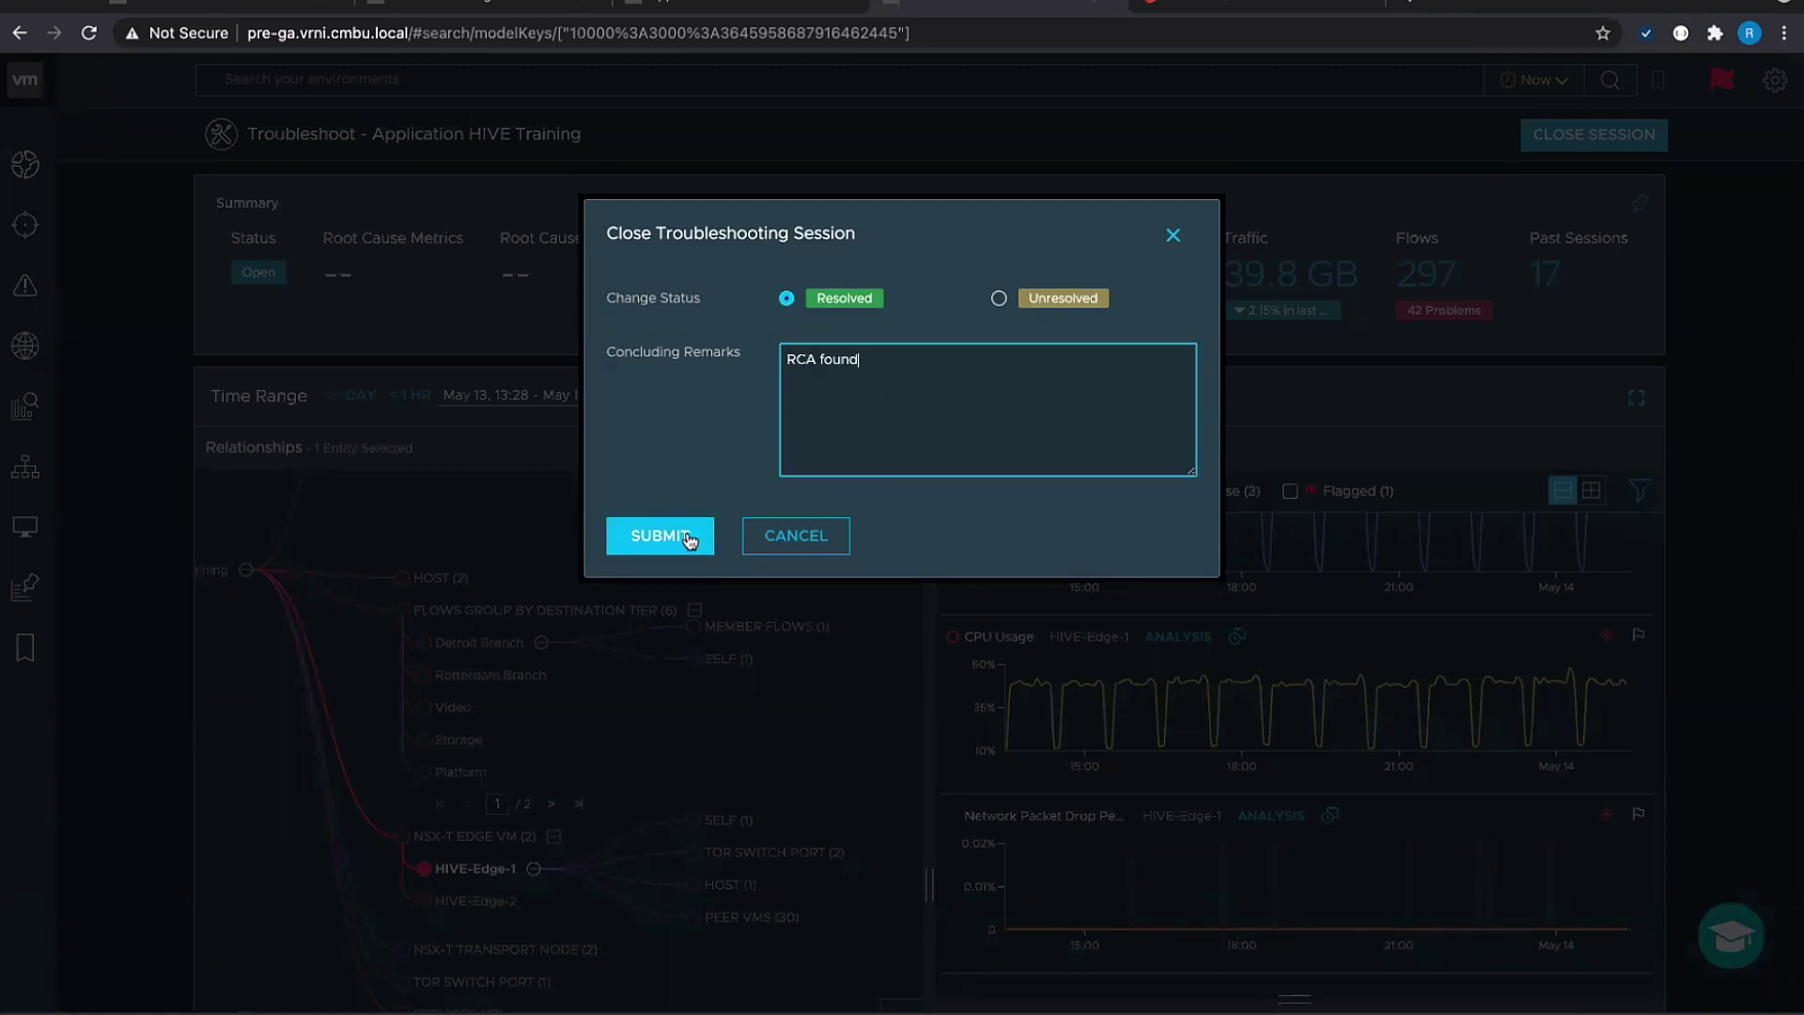
left_click(692, 535)
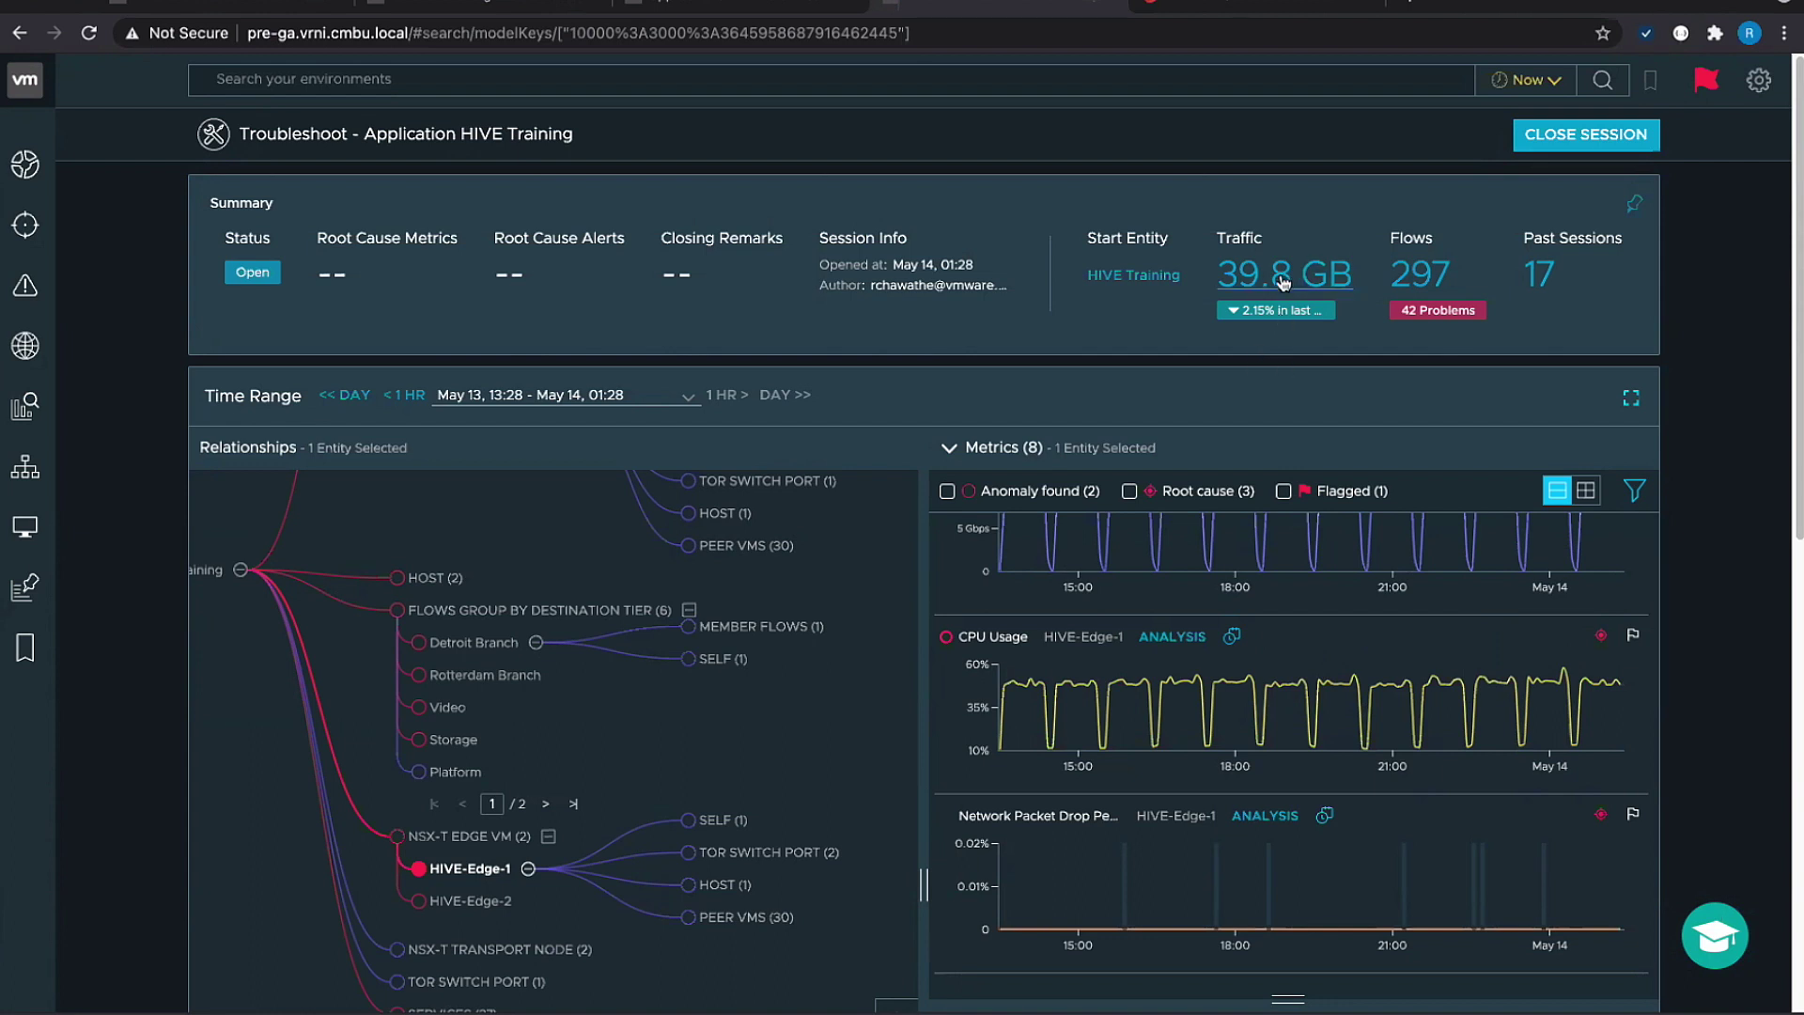
scroll(980, 669, "up", 1)
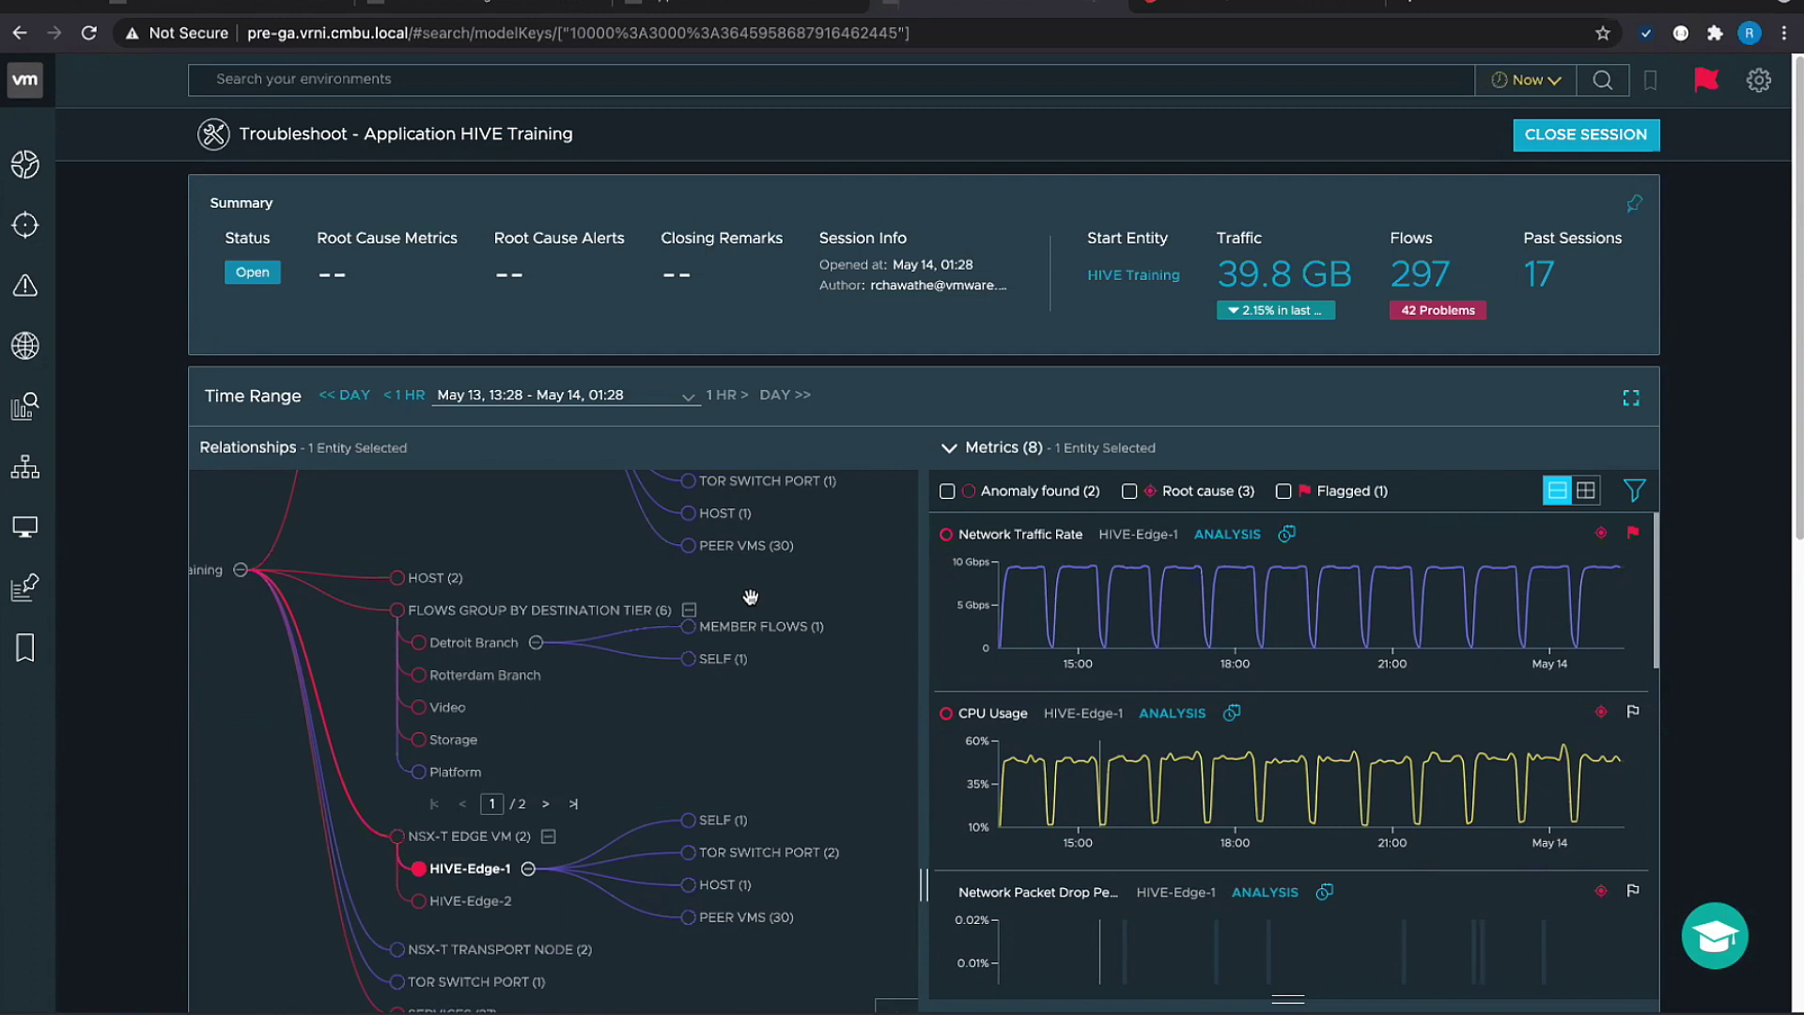
mouse_move(743, 564)
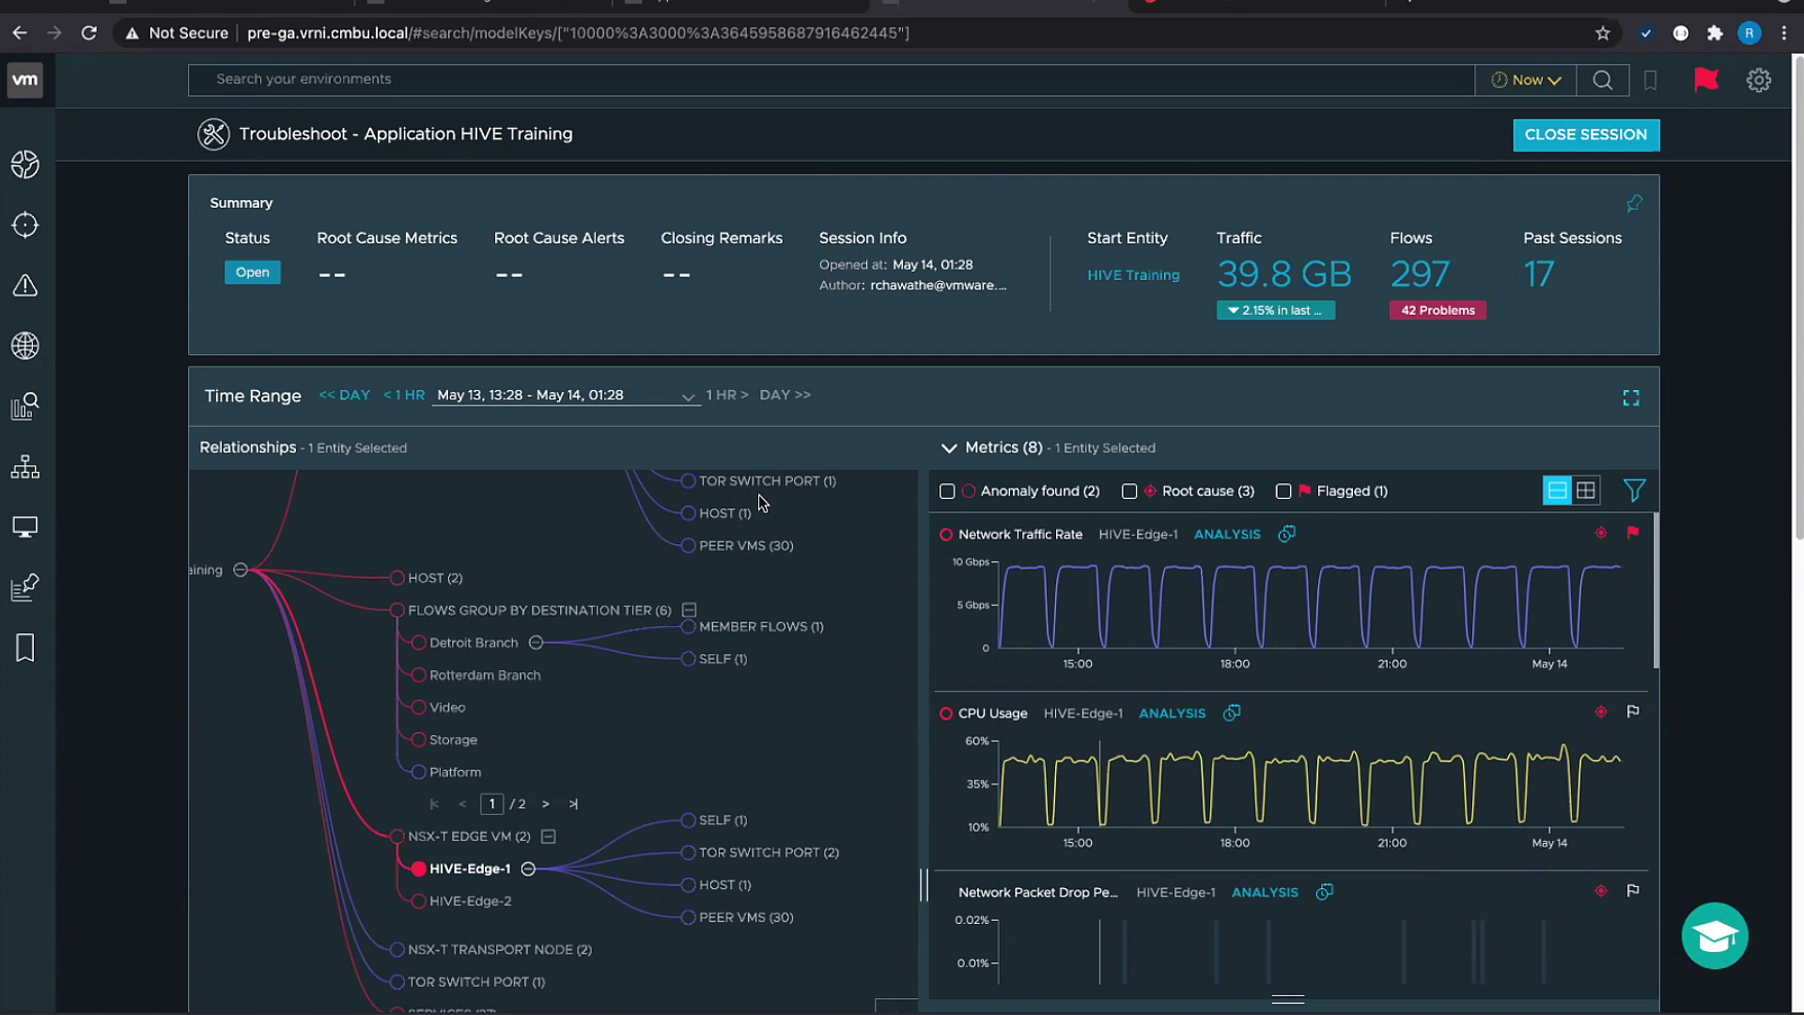